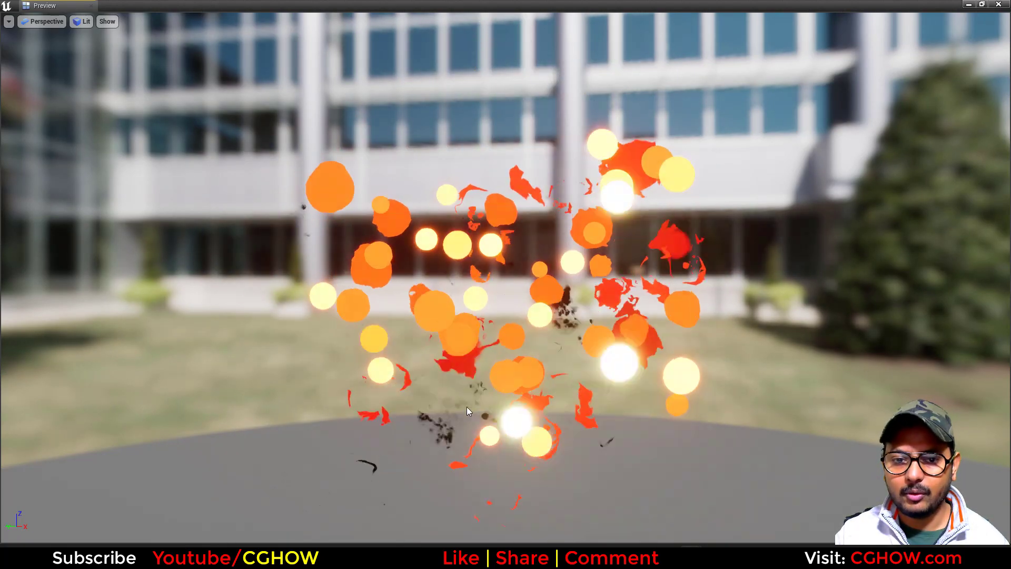
- Examine the burst effect from several angles and dock the preview back above the Parameters panel
{"action": "left_click_drag", "start_coordinate": [467, 407], "coordinate": [763, 407]}
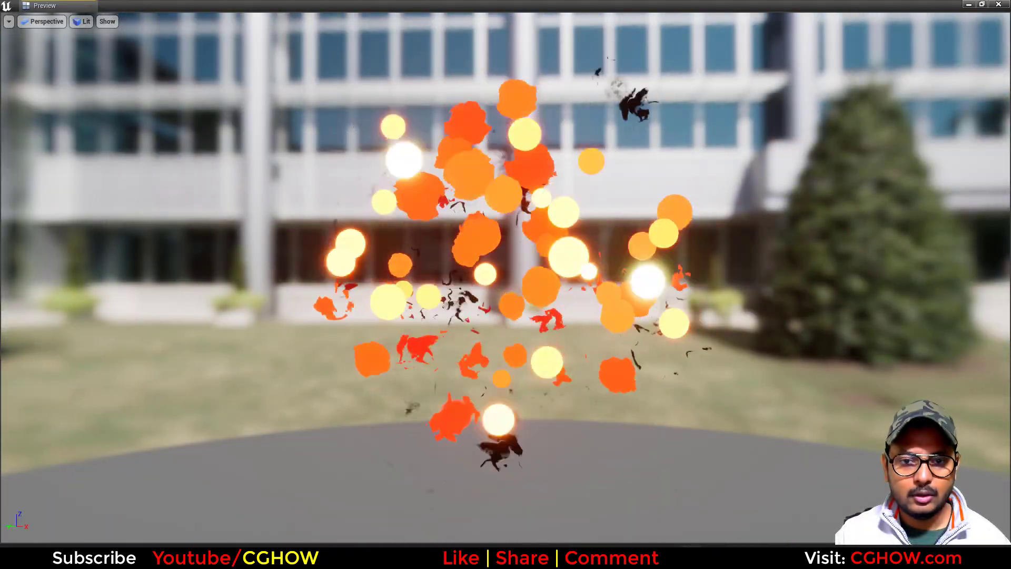
{"action": "mouse_move", "coordinate": [622, 320]}
{"action": "left_mouse_down"}
{"action": "mouse_move", "coordinate": [895, 320]}
{"action": "mouse_move", "coordinate": [745, 320]}
{"action": "mouse_move", "coordinate": [611, 345]}
{"action": "left_mouse_up"}
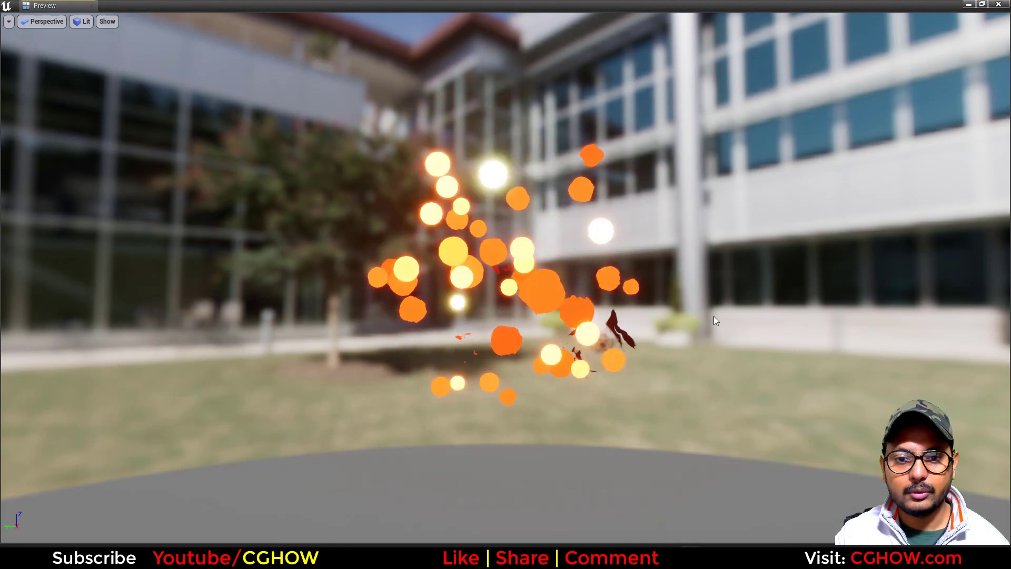
{"action": "left_click_drag", "start_coordinate": [751, 299], "coordinate": [642, 214]}
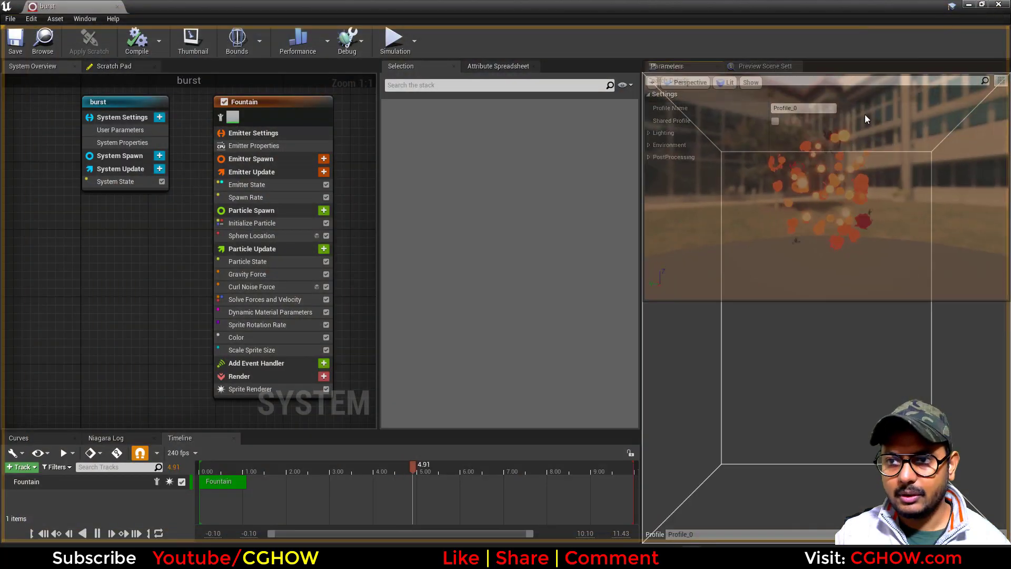
{"action": "left_click_drag", "start_coordinate": [821, 90], "coordinate": [823, 111]}
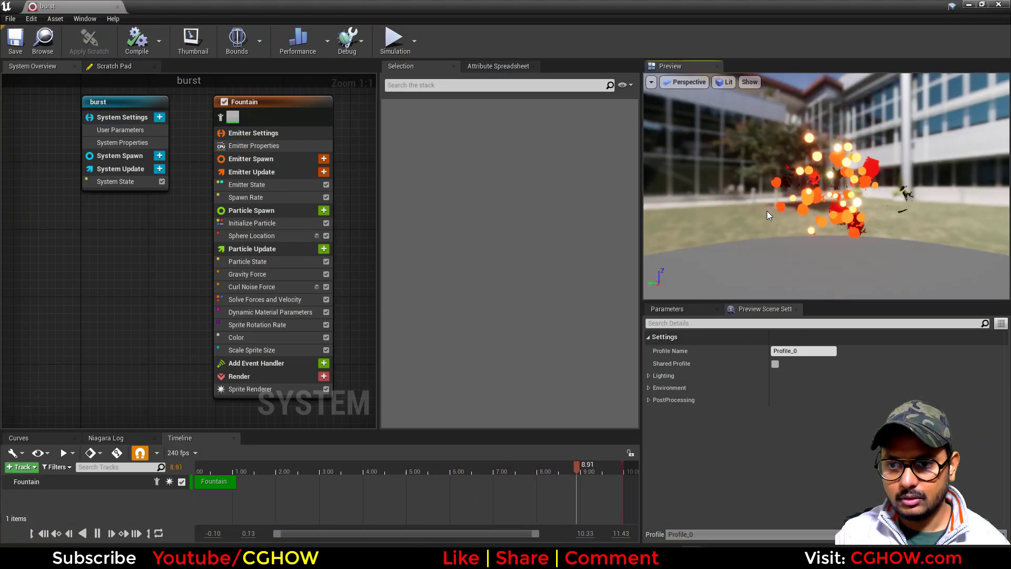
- Inspect the Fountain emitter's sprite renderer and open its assigned m_burst material
{"action": "left_click", "coordinate": [665, 311]}
{"action": "right_click_drag", "start_coordinate": [160, 266], "coordinate": [97, 224]}
{"action": "left_click", "coordinate": [197, 346]}
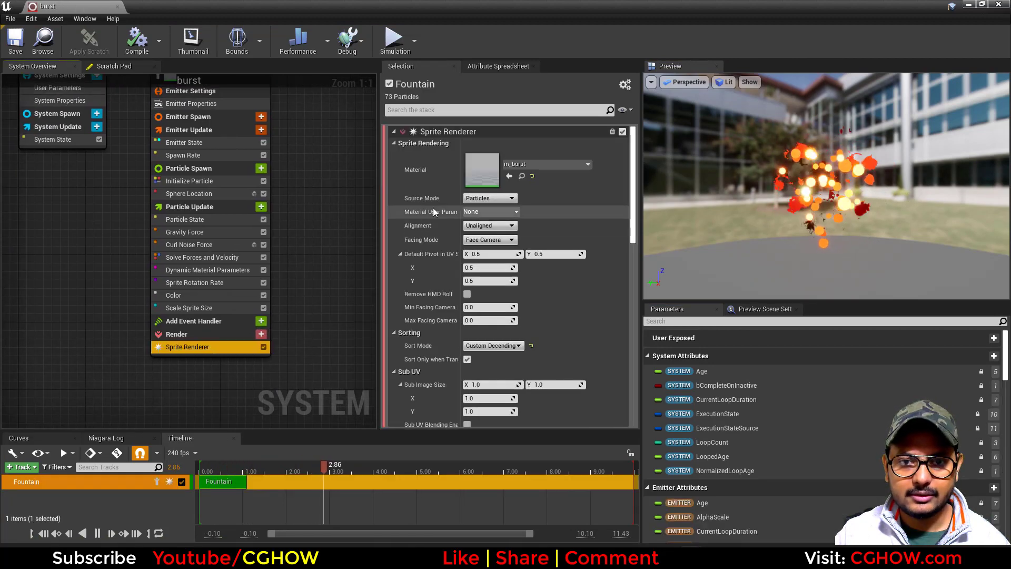
{"action": "double_click", "coordinate": [481, 170]}
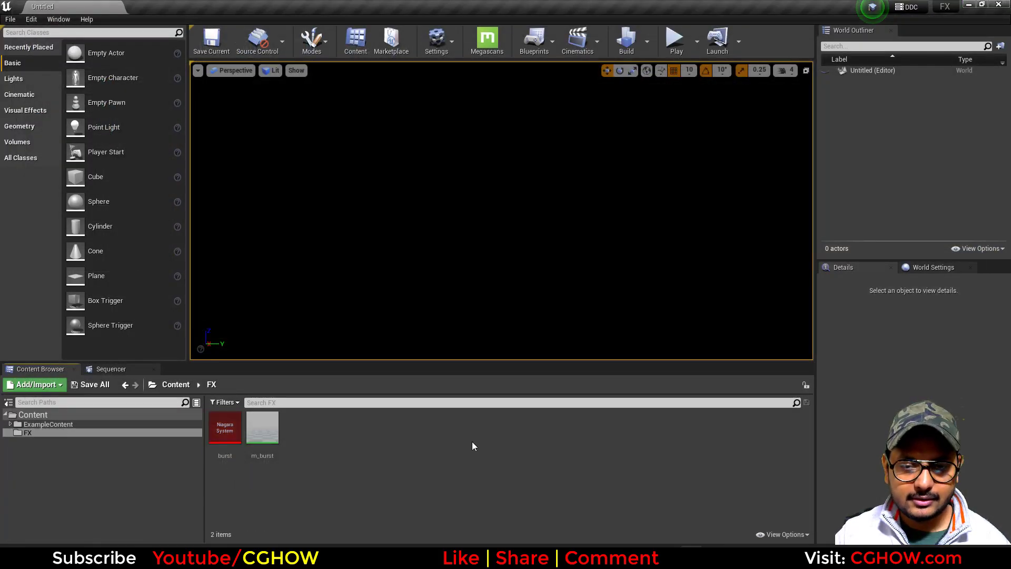
- Create a folder named test inside the FX content folder and open it
{"action": "right_click", "coordinate": [472, 441]}
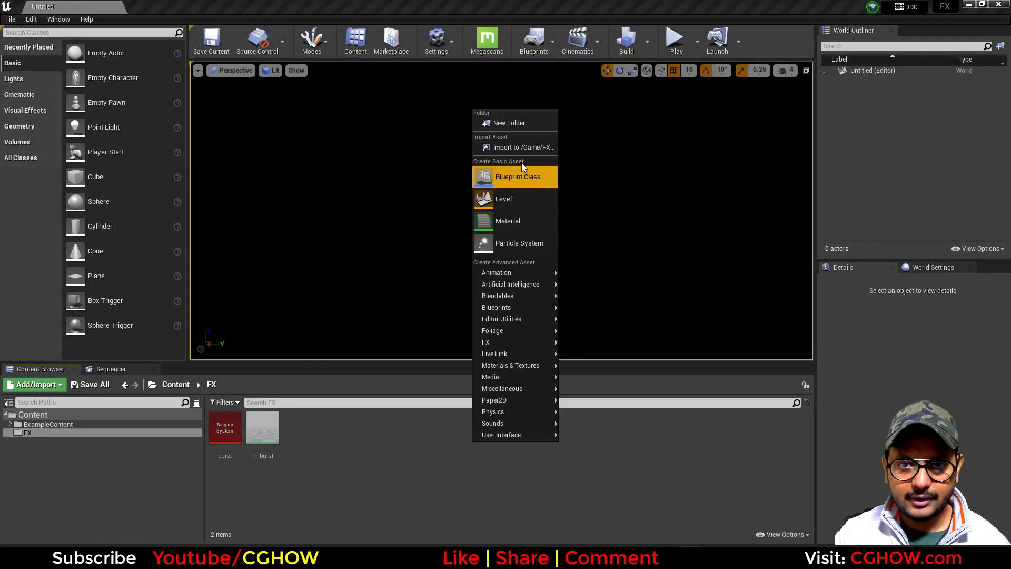
{"action": "left_click", "coordinate": [520, 127]}
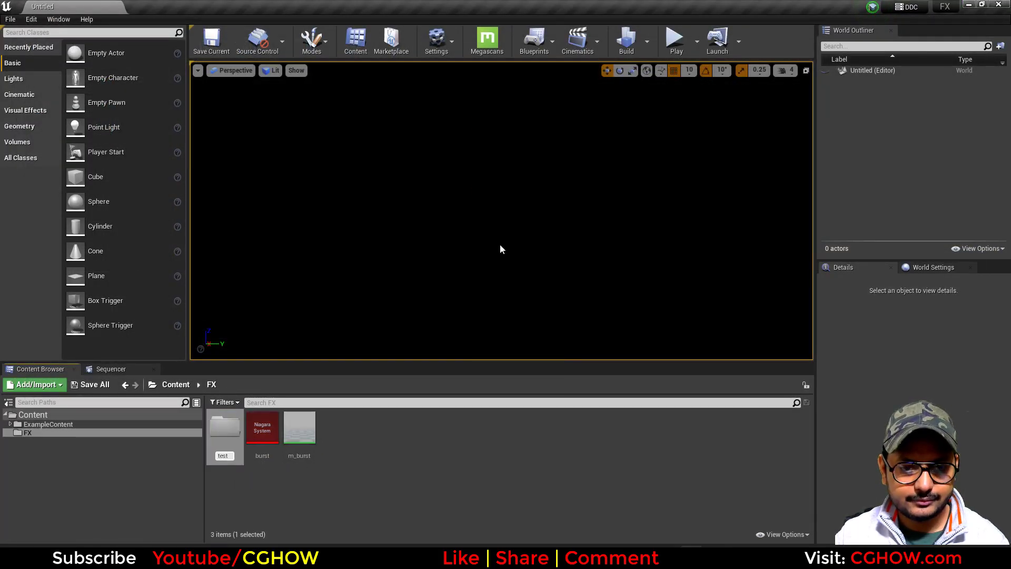
{"action": "type", "text": "test"}
{"action": "key", "text": "Return"}
{"action": "key", "text": "Return"}
- Create a Niagara system named test from the Fountain emitter template and open it for editing
{"action": "right_click", "coordinate": [236, 455]}
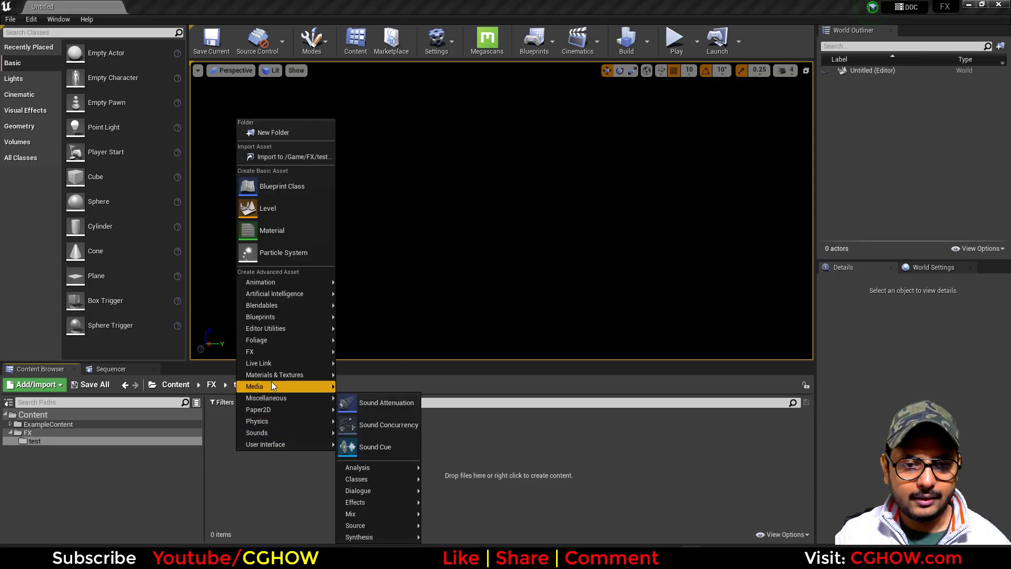
{"action": "mouse_move", "coordinate": [270, 353]}
{"action": "left_click", "coordinate": [415, 532]}
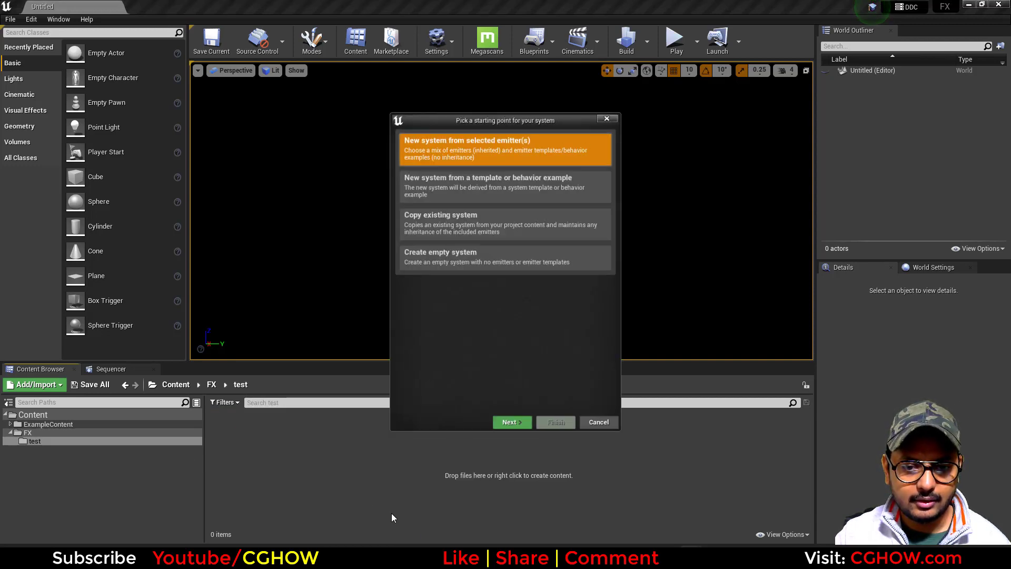
{"action": "left_click", "coordinate": [519, 431]}
{"action": "left_click", "coordinate": [475, 357]}
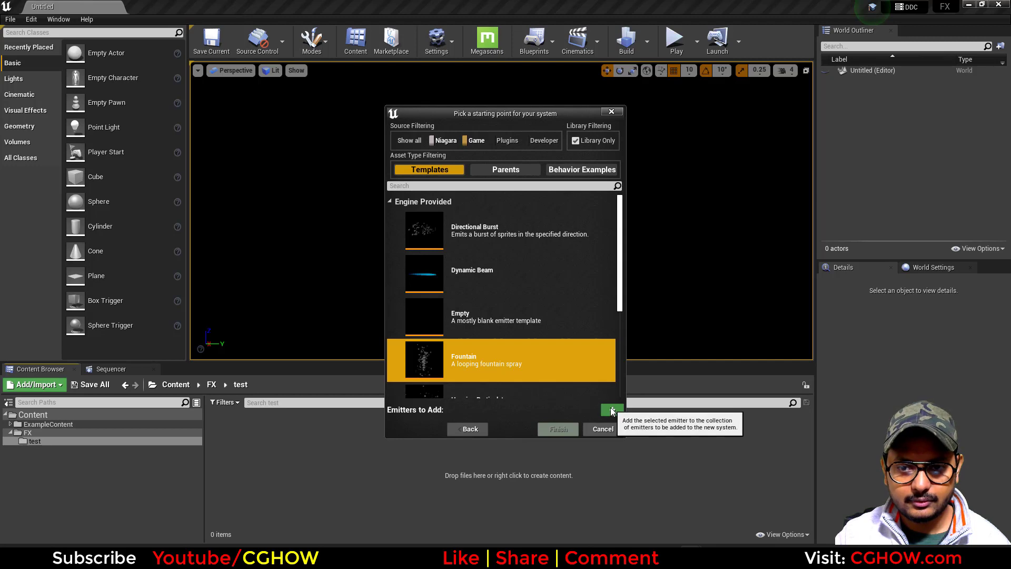
{"action": "left_click", "coordinate": [612, 410]}
{"action": "left_click", "coordinate": [557, 430]}
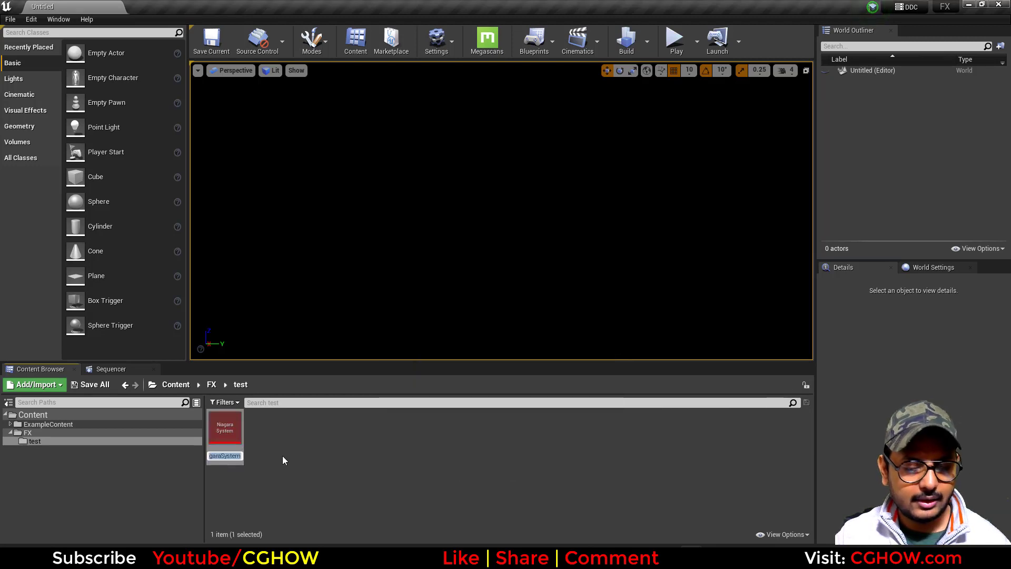
{"action": "type", "text": "test"}
{"action": "key", "text": "Return"}
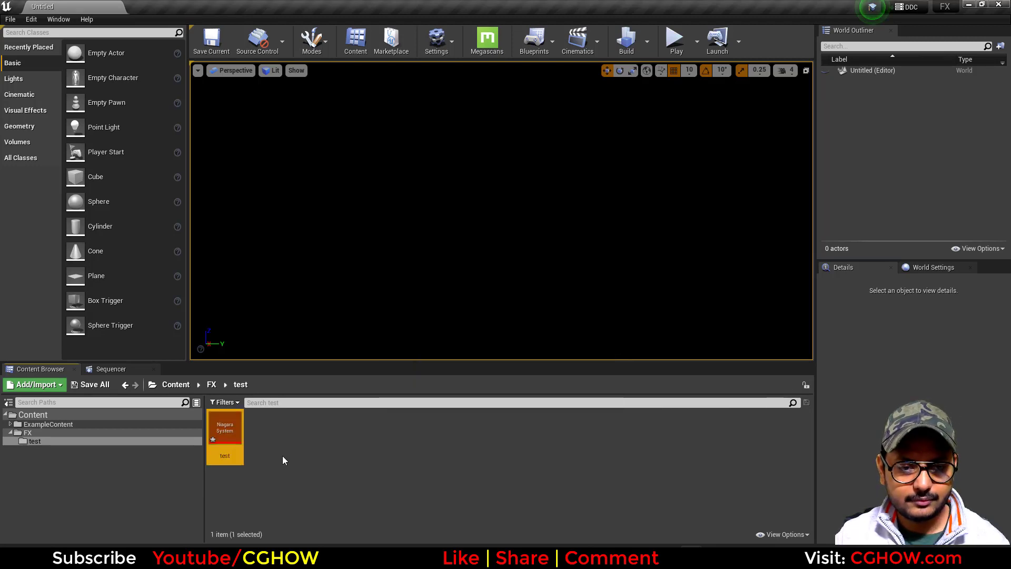
{"action": "double_click", "coordinate": [235, 440]}
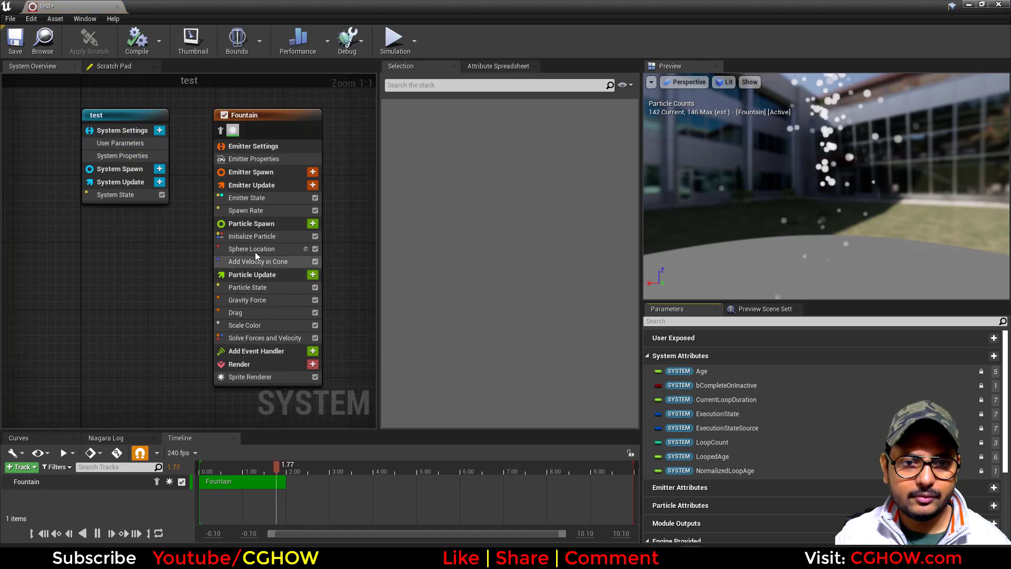
- Remove the Add Velocity in Cone module and change the Gravity Force Z value to about -27.5
{"action": "left_click", "coordinate": [260, 263]}
{"action": "key", "text": "Delete"}
{"action": "left_click", "coordinate": [260, 288]}
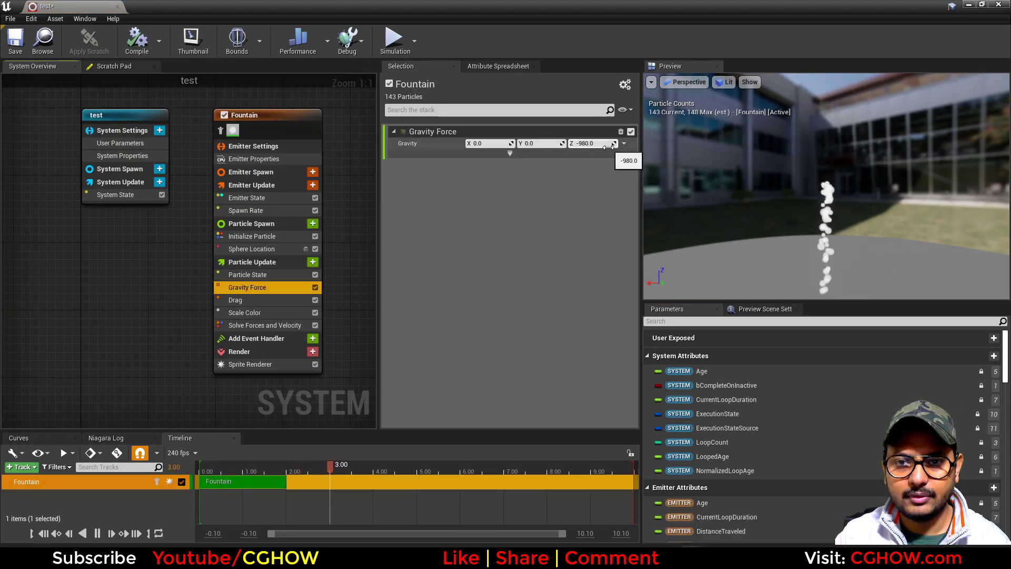
{"action": "left_click_drag", "start_coordinate": [610, 147], "coordinate": [627, 147]}
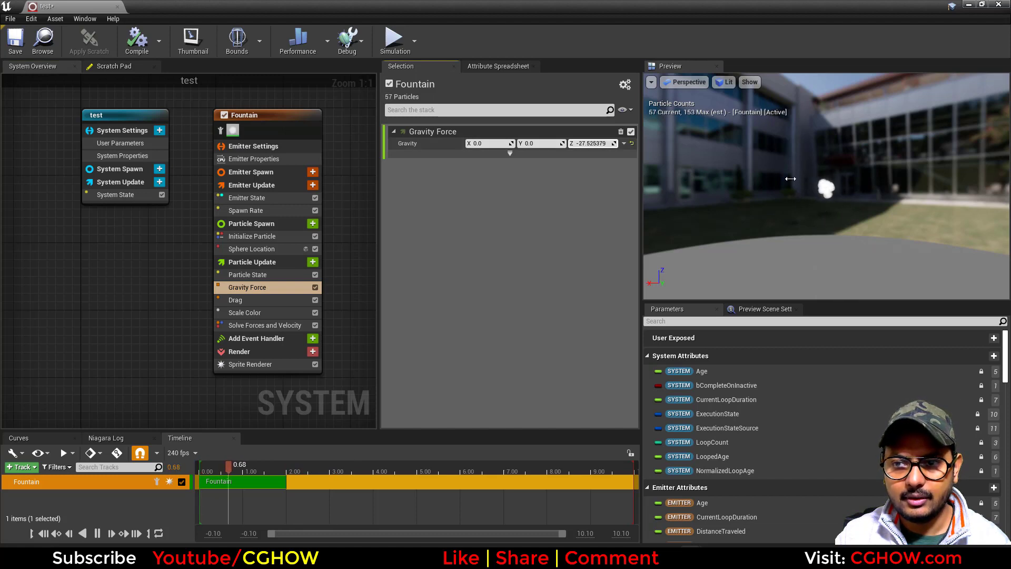
- Set the Sphere Location radius to 200 and reduce the Fountain emitter's spawn rate
{"action": "left_click", "coordinate": [254, 249]}
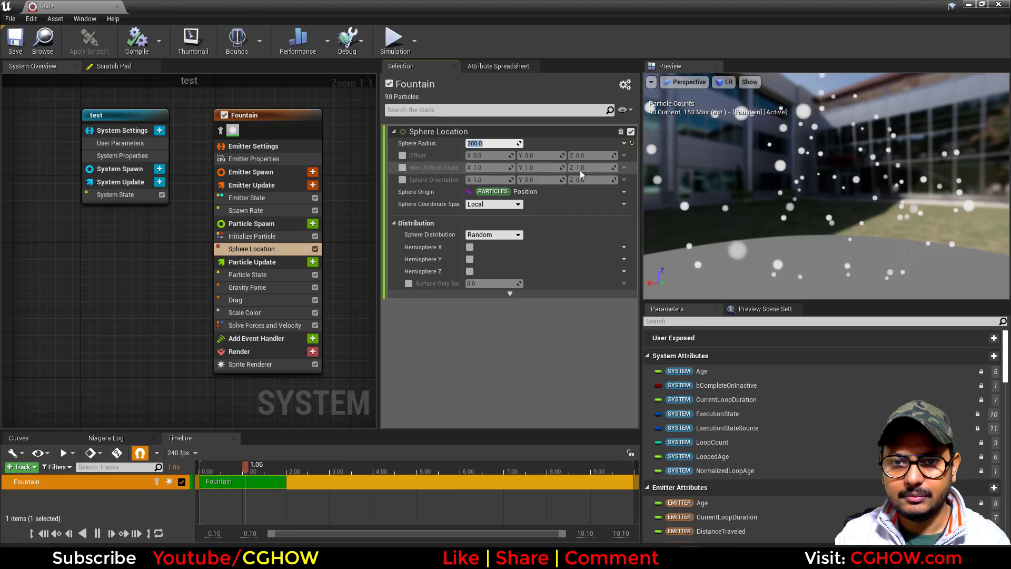
{"action": "left_click", "coordinate": [737, 190]}
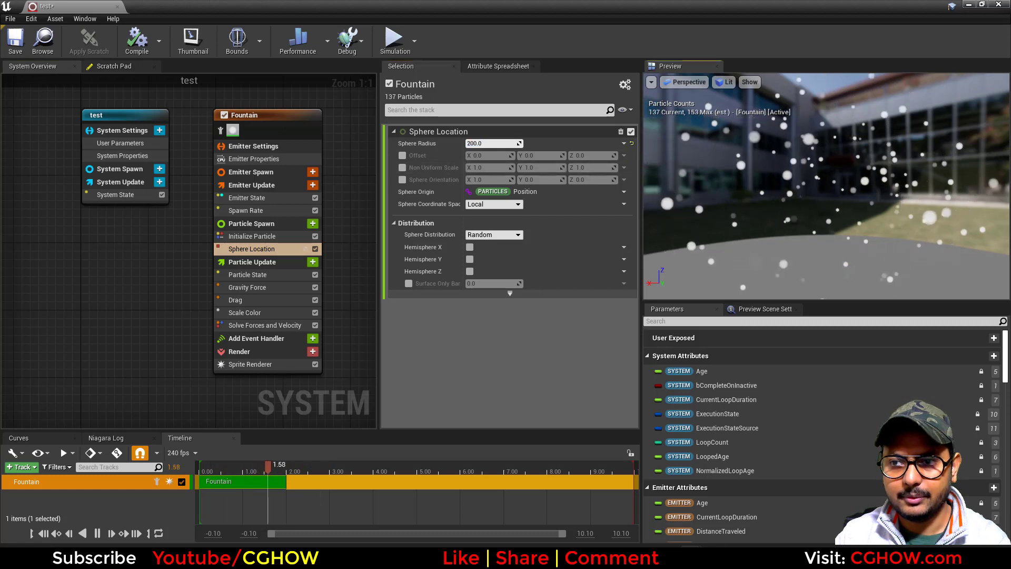
{"action": "left_click", "coordinate": [247, 210]}
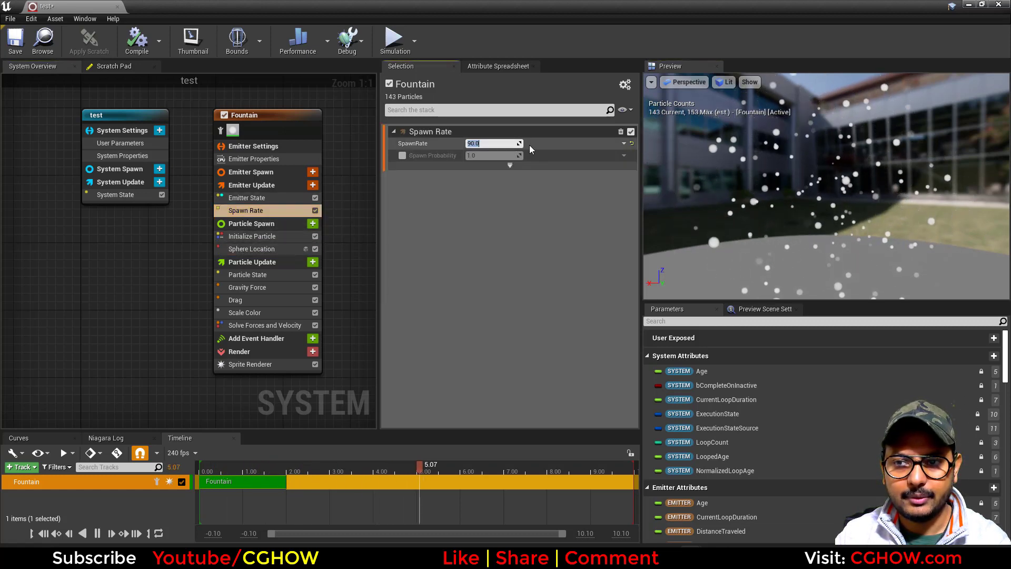
- Set the random uniform sprite size in Initialize Particle to a minimum of 20 and a maximum of 50
{"action": "left_click", "coordinate": [254, 237]}
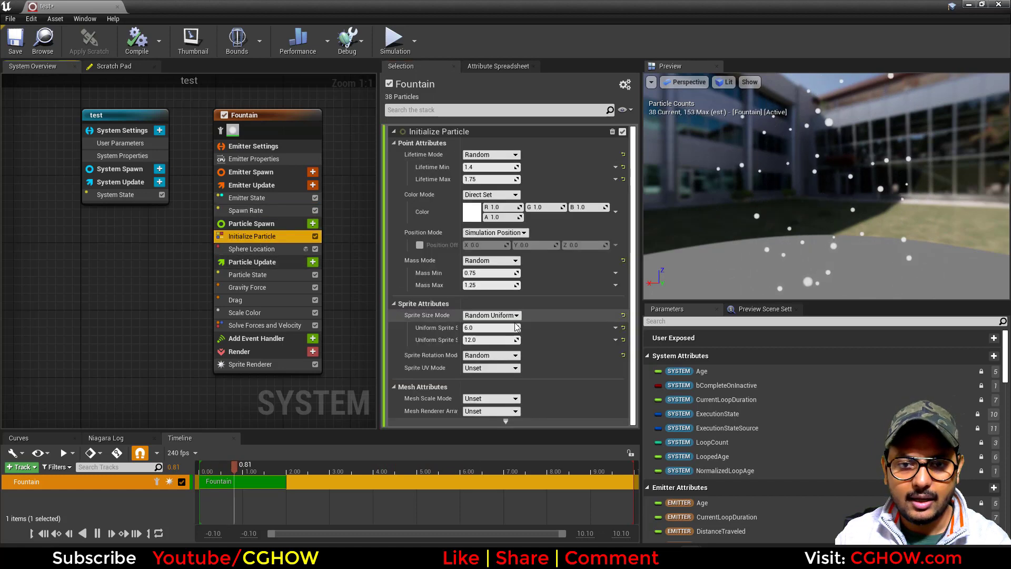
{"action": "type", "text": "30"}
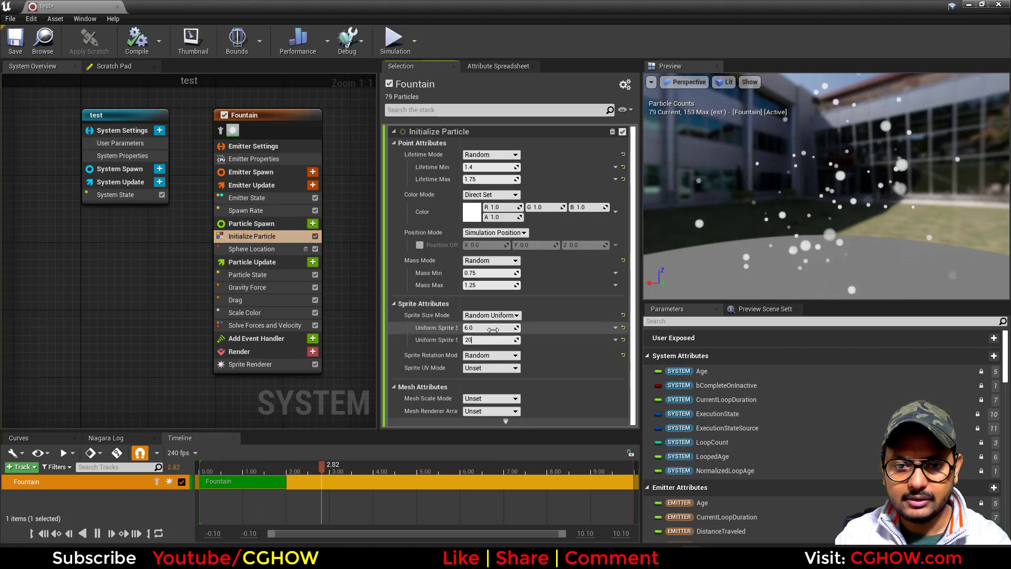
{"action": "key", "text": "BackSpace"}
{"action": "key", "text": "BackSpace"}
{"action": "type", "text": "50"}
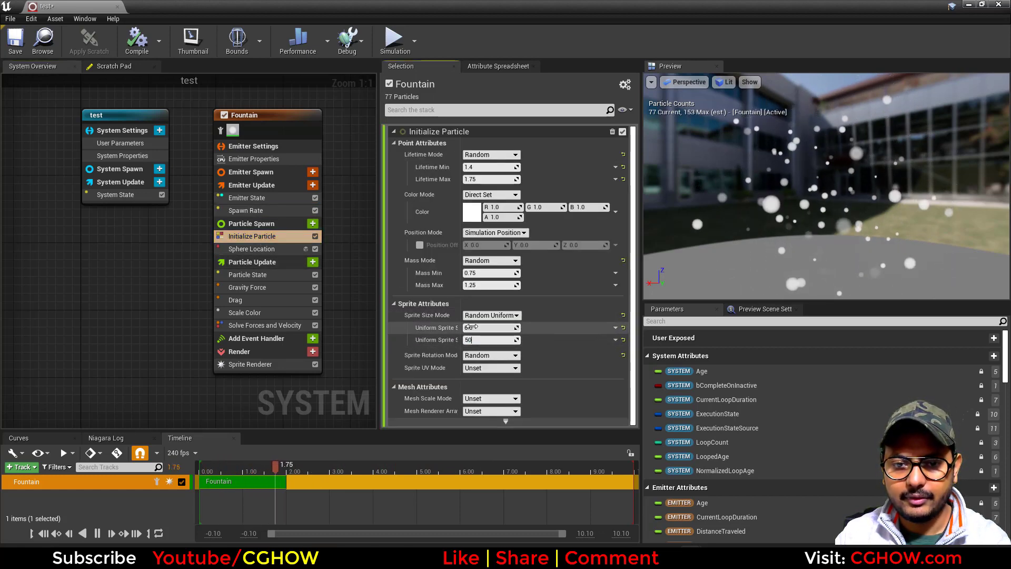
{"action": "type", "text": "20"}
{"action": "key", "text": "Return"}
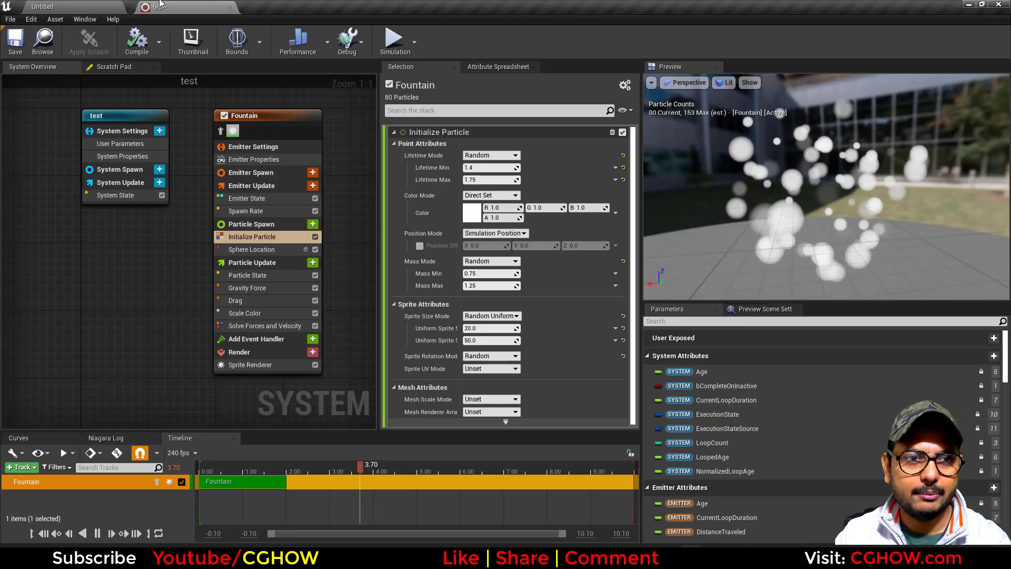
- Save the test system, create a material named mtest in the same folder and open it
{"action": "left_click", "coordinate": [110, 5]}
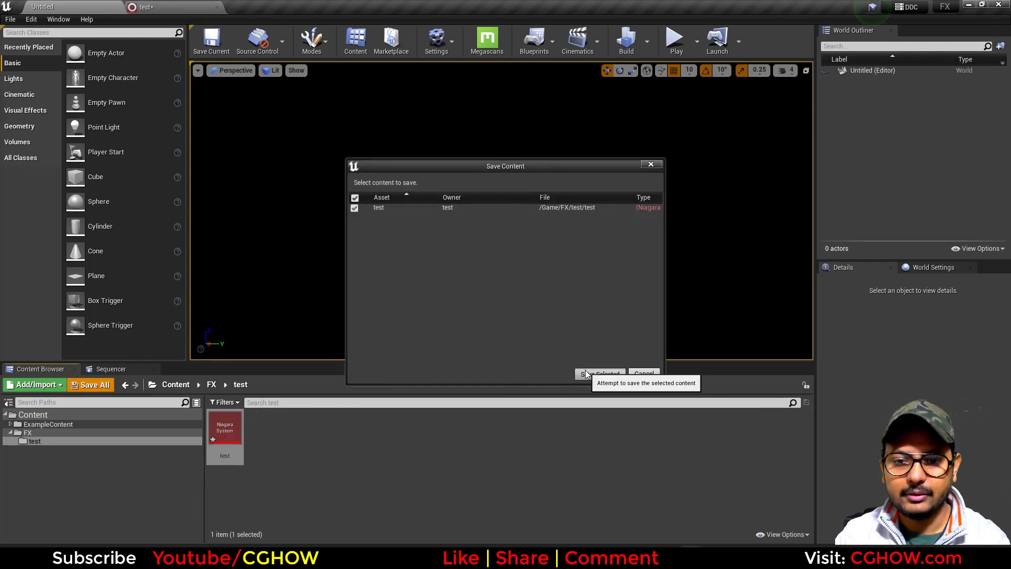
{"action": "left_click", "coordinate": [586, 373]}
{"action": "right_click", "coordinate": [307, 439]}
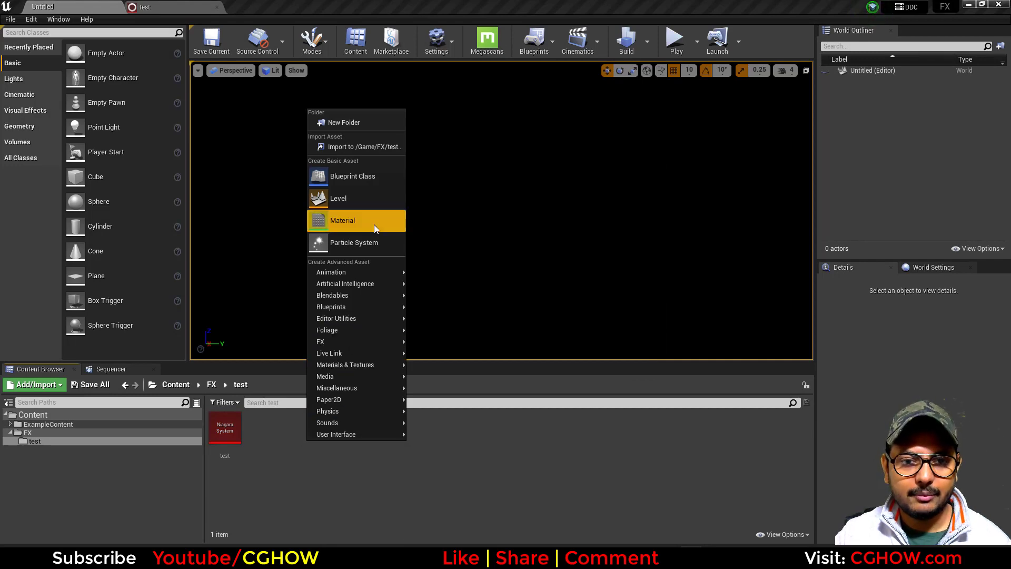
{"action": "left_click", "coordinate": [373, 224]}
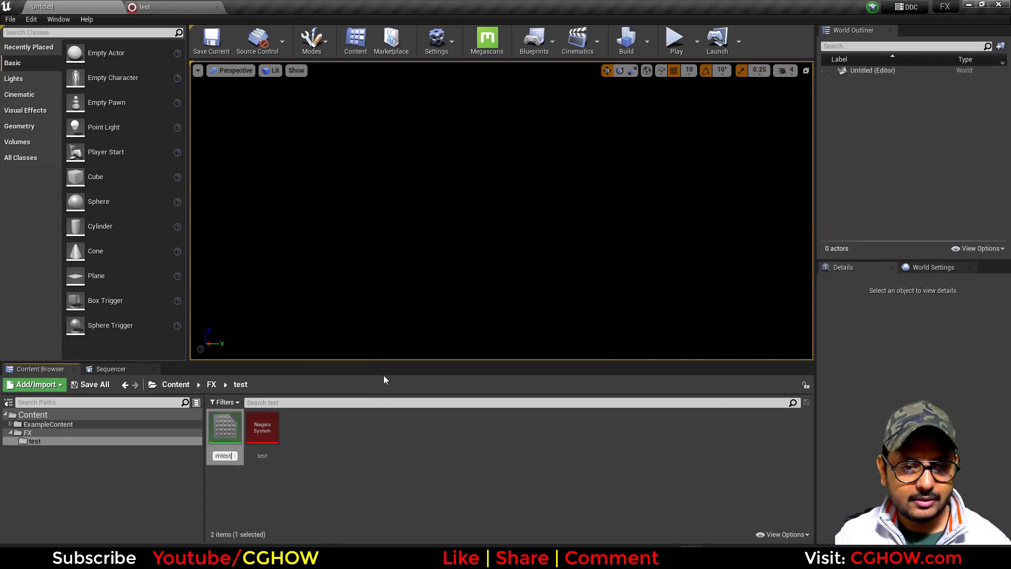
{"action": "key", "text": "Return"}
{"action": "key", "text": "Return"}
- Browse to the Beetle Textures folder under ExampleContent and inspect the T_TilingNoise06 texture
{"action": "left_click", "coordinate": [57, 7]}
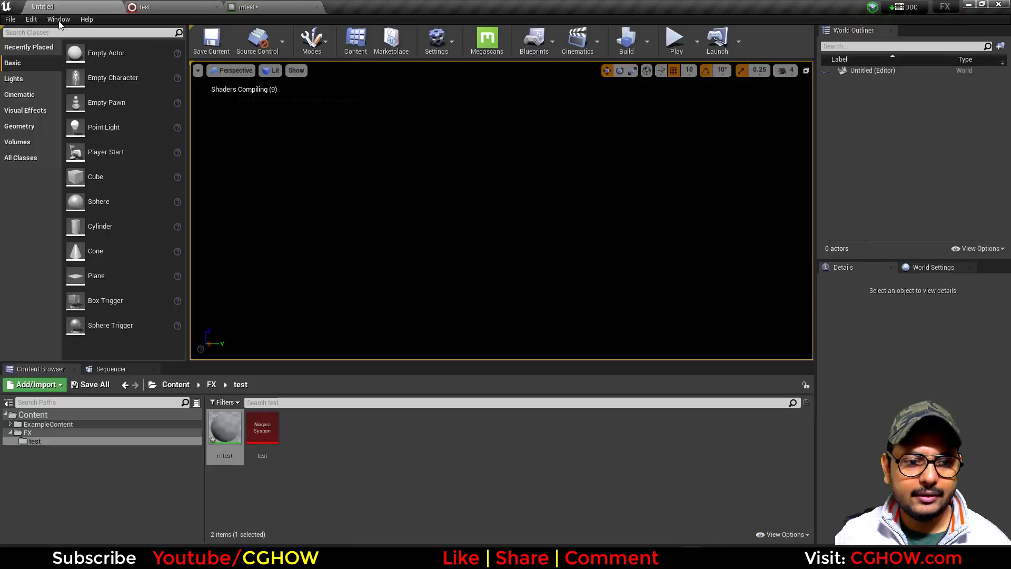
{"action": "left_click", "coordinate": [32, 427]}
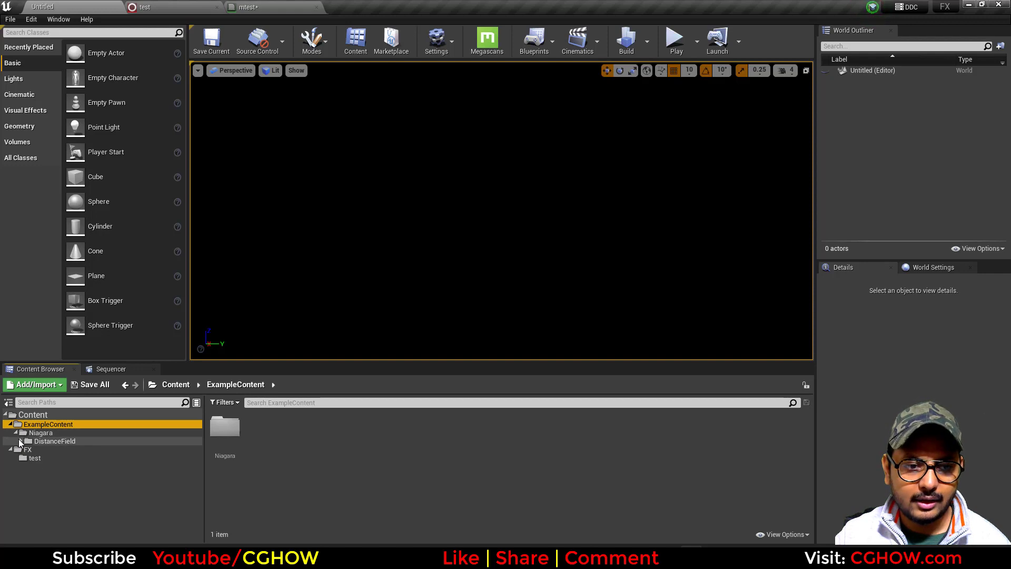
{"action": "left_click", "coordinate": [20, 440]}
{"action": "left_click", "coordinate": [26, 448]}
{"action": "left_click", "coordinate": [31, 459]}
{"action": "double_click", "coordinate": [224, 427]}
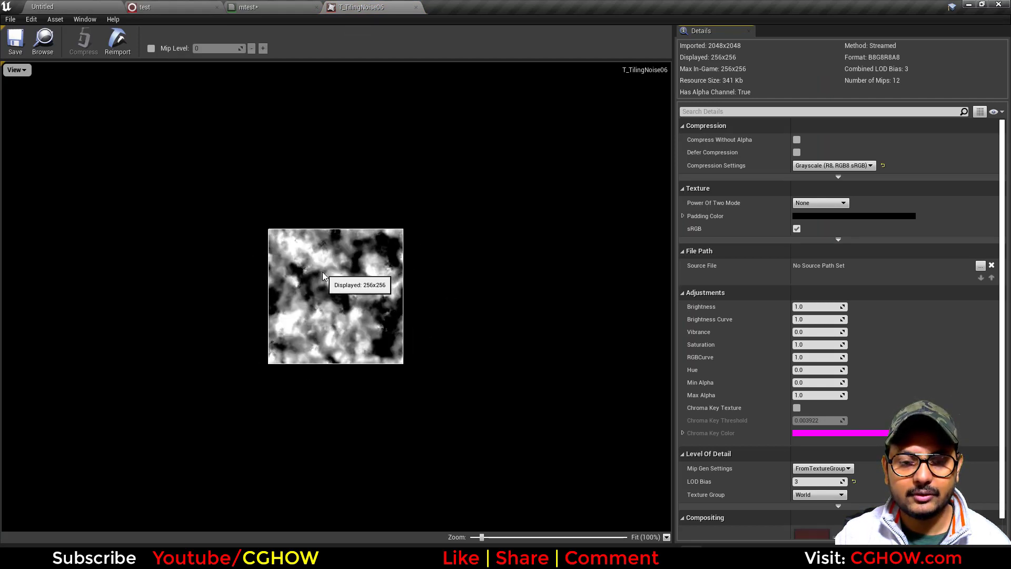
{"action": "middle_click", "coordinate": [392, 4]}
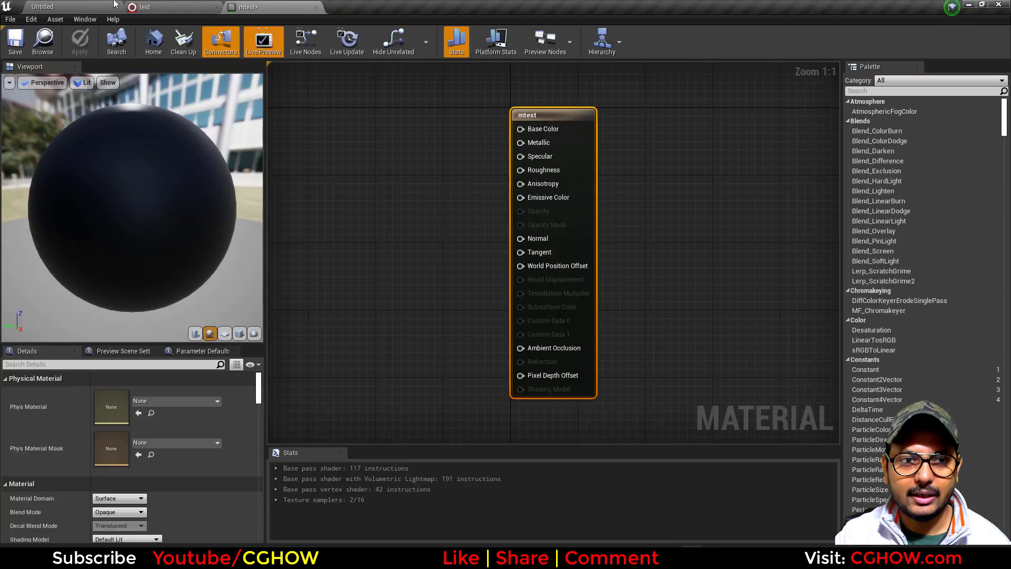
- Place T_TilingNoise06 in the mtest graph as a texture sample and connect its R output to Emissive Color
{"action": "left_click", "coordinate": [100, 5]}
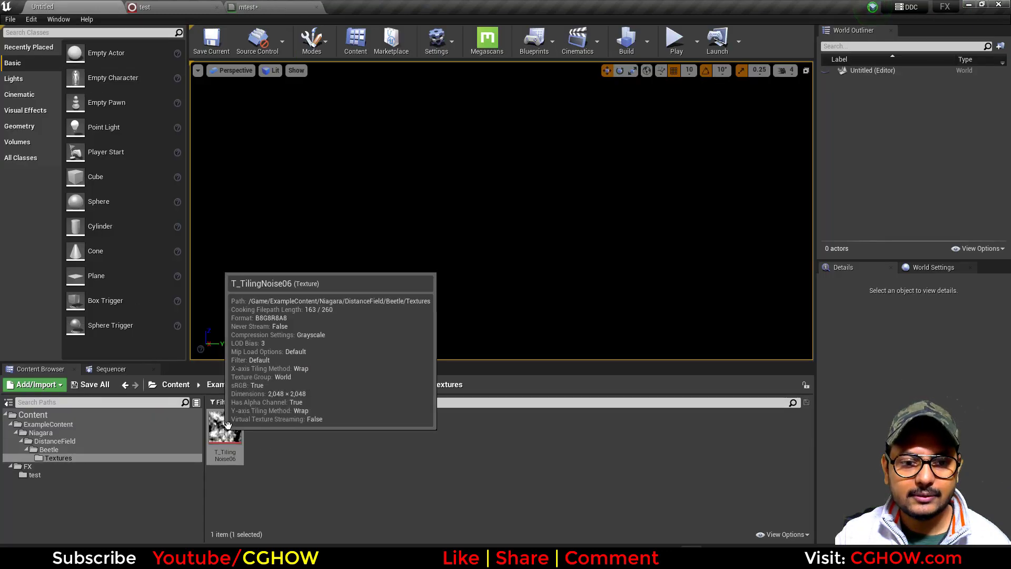
{"action": "mouse_move", "coordinate": [232, 436]}
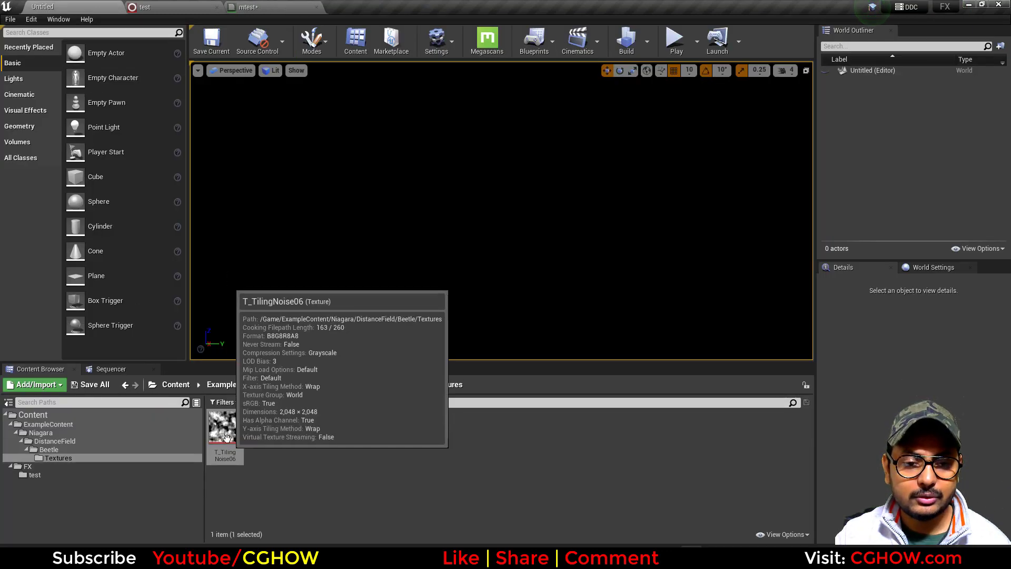
{"action": "left_click_drag", "start_coordinate": [232, 436], "coordinate": [347, 223]}
{"action": "right_click_drag", "start_coordinate": [382, 362], "coordinate": [514, 371]}
{"action": "left_click_drag", "start_coordinate": [503, 310], "coordinate": [363, 279]}
{"action": "left_click_drag", "start_coordinate": [664, 212], "coordinate": [664, 211]}
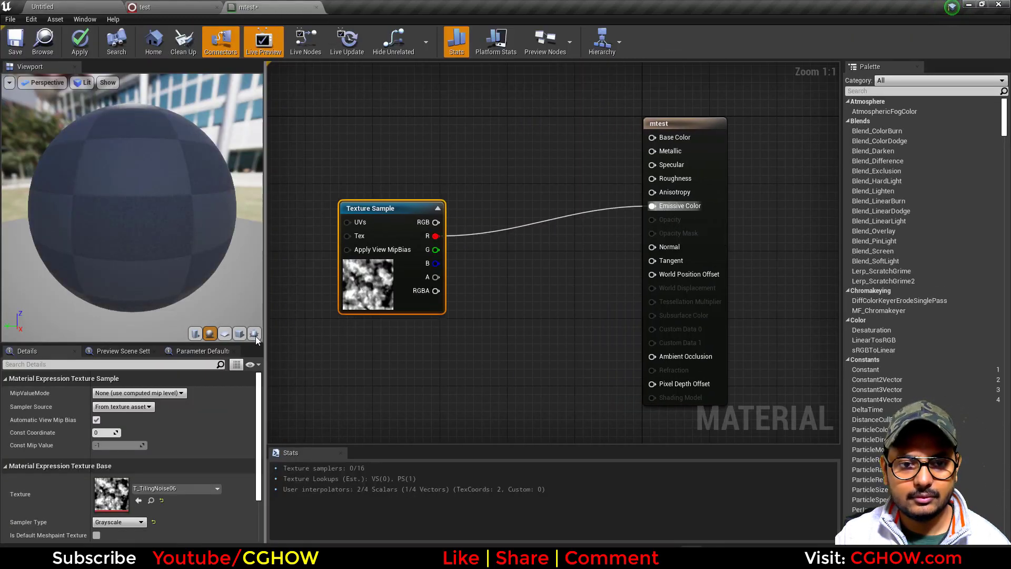
- Show the material preview on a plane and move the Texture Sample node farther from the mtest output node
{"action": "left_click", "coordinate": [225, 333]}
{"action": "right_click_drag", "start_coordinate": [316, 295], "coordinate": [436, 270]}
{"action": "left_click_drag", "start_coordinate": [436, 270], "coordinate": [310, 251]}
{"action": "right_click_drag", "start_coordinate": [310, 251], "coordinate": [259, 316]}
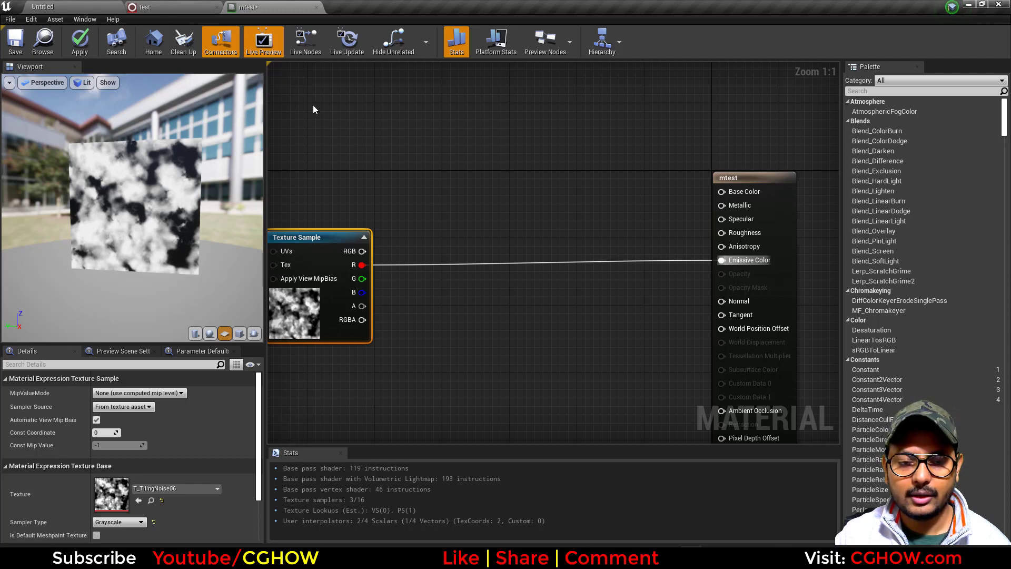
- Add a RadialGradientExponential node, connect its output to Emissive Color, and close the Palette and Stats panels
{"action": "right_click_drag", "start_coordinate": [425, 151], "coordinate": [460, 196]}
{"action": "right_click", "coordinate": [460, 195]}
{"action": "type", "text": "rad"}
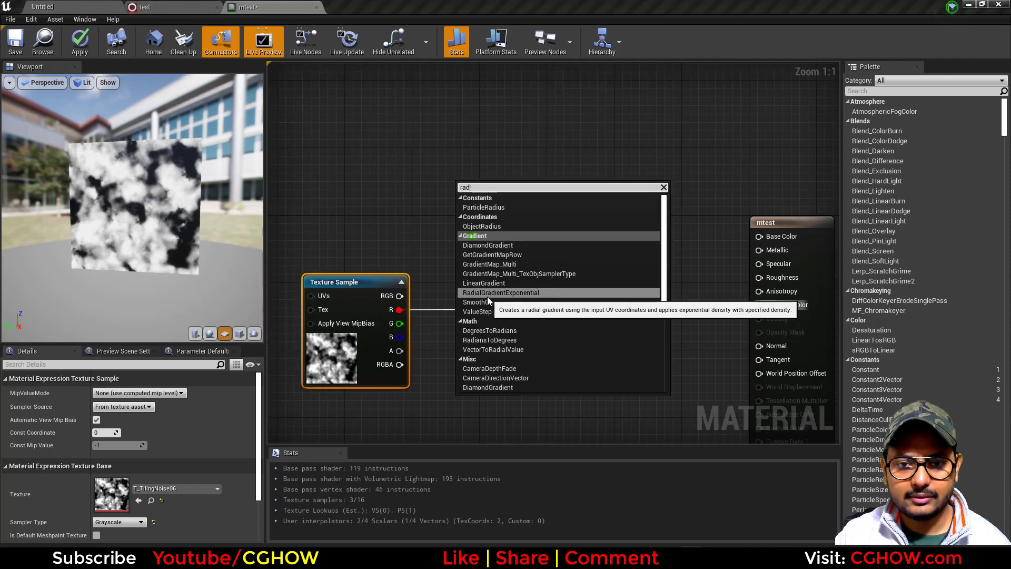
{"action": "left_click", "coordinate": [488, 294]}
{"action": "left_click_drag", "start_coordinate": [610, 200], "coordinate": [777, 308]}
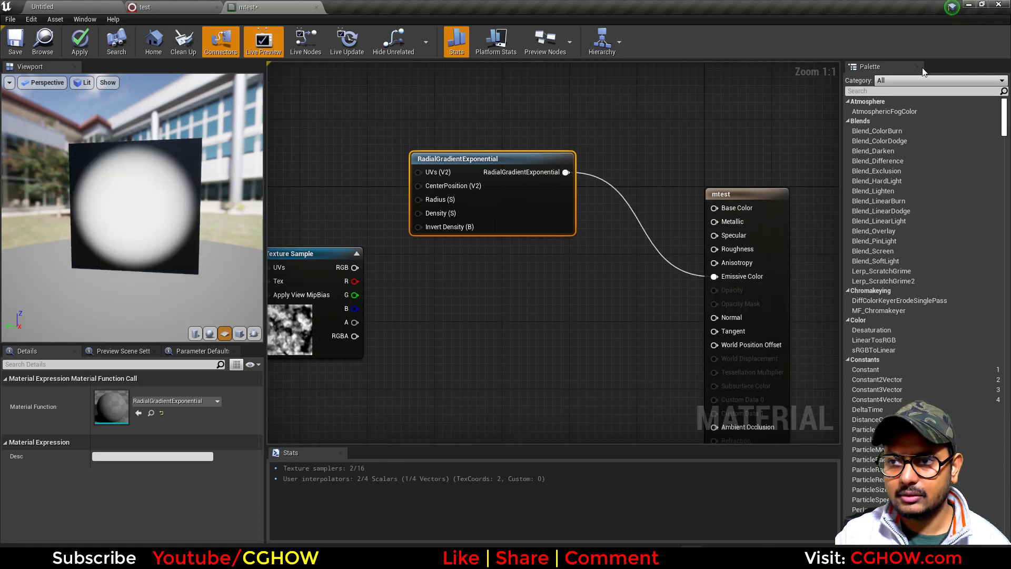
{"action": "left_click", "coordinate": [917, 67]}
{"action": "left_click", "coordinate": [393, 453]}
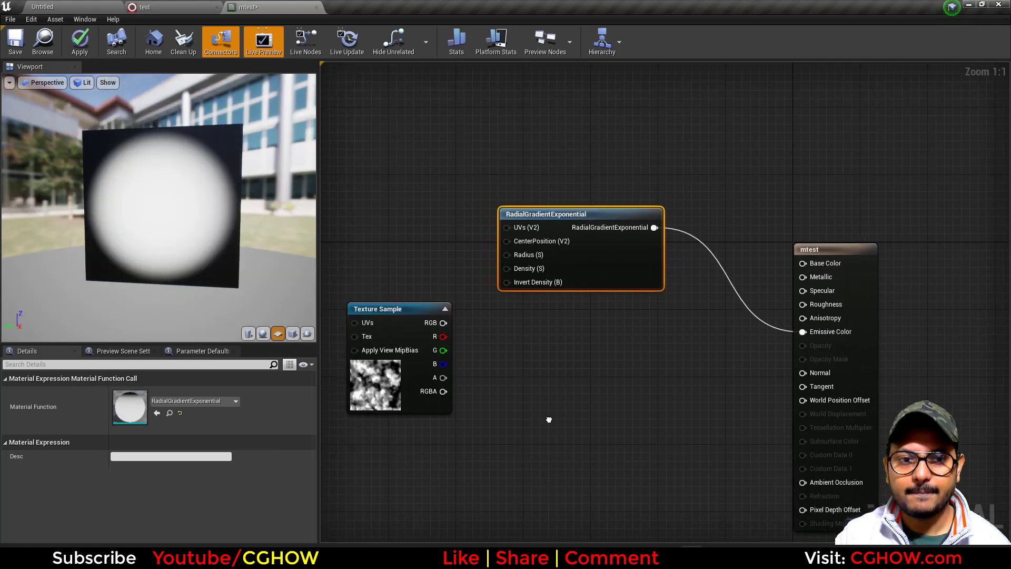
- Add a Constant node with value 10 and connect it to the gradient's Density input
{"action": "left_click", "coordinate": [481, 250]}
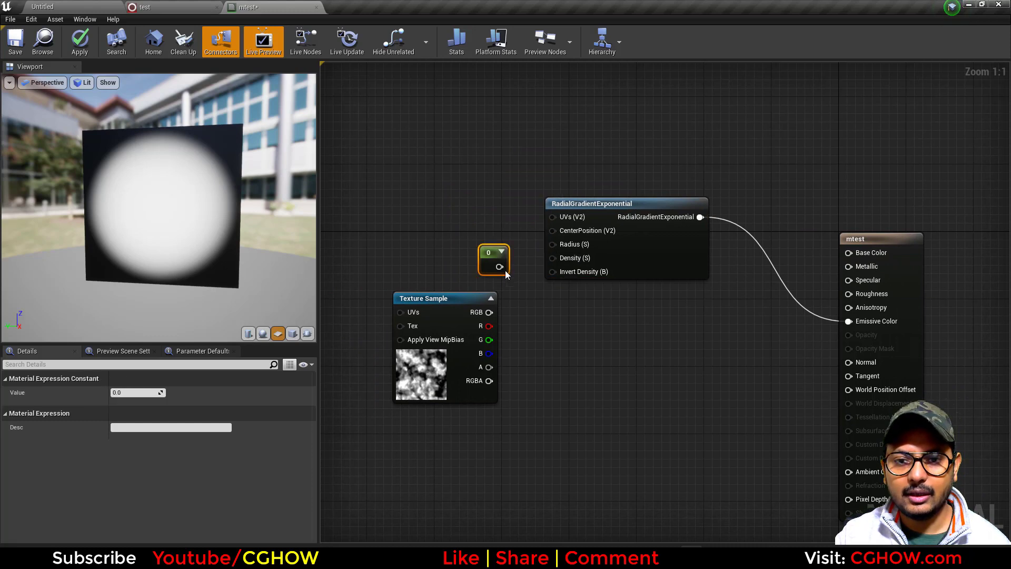
{"action": "left_click_drag", "start_coordinate": [558, 263], "coordinate": [557, 263]}
{"action": "left_click", "coordinate": [131, 393]}
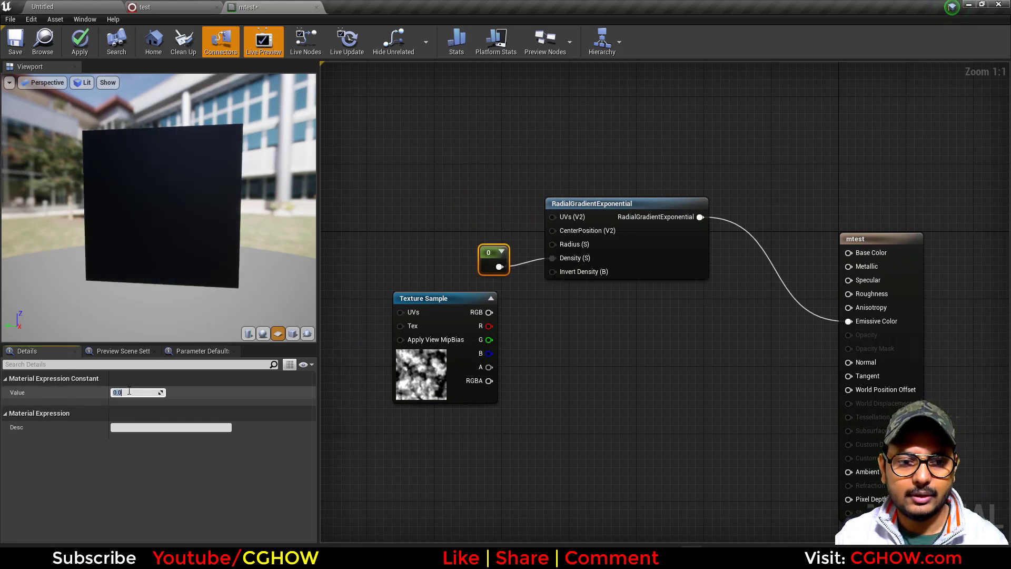
{"action": "type", "text": "10"}
{"action": "key", "text": "Return"}
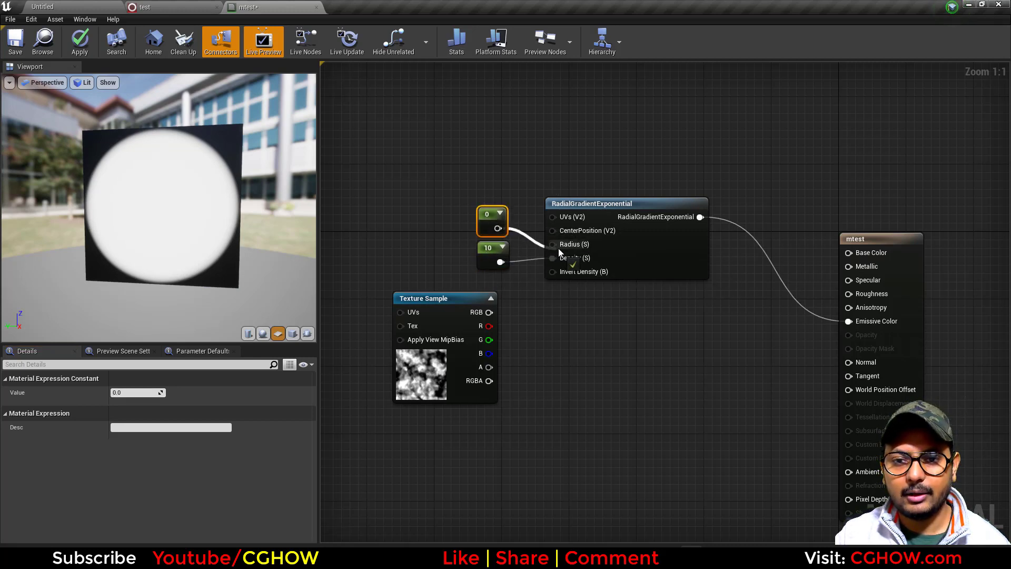
- Add a second Constant node with value 0.5 and connect it to the gradient's Radius input
{"action": "left_click_drag", "start_coordinate": [559, 253], "coordinate": [558, 247]}
{"action": "left_click", "coordinate": [120, 392]}
{"action": "type", "text": "0.5"}
{"action": "key", "text": "Return"}
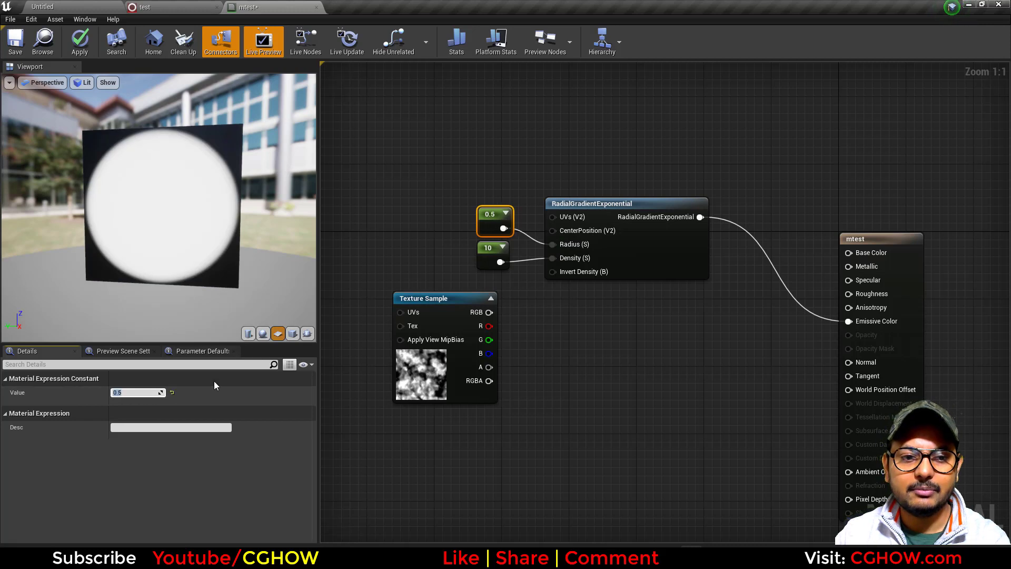
- Try values of 0.6, 0.5, 0.2 and 0.1 on the constant feeding the gradient's Radius
{"action": "type", "text": "0.6"}
{"action": "key", "text": "Return"}
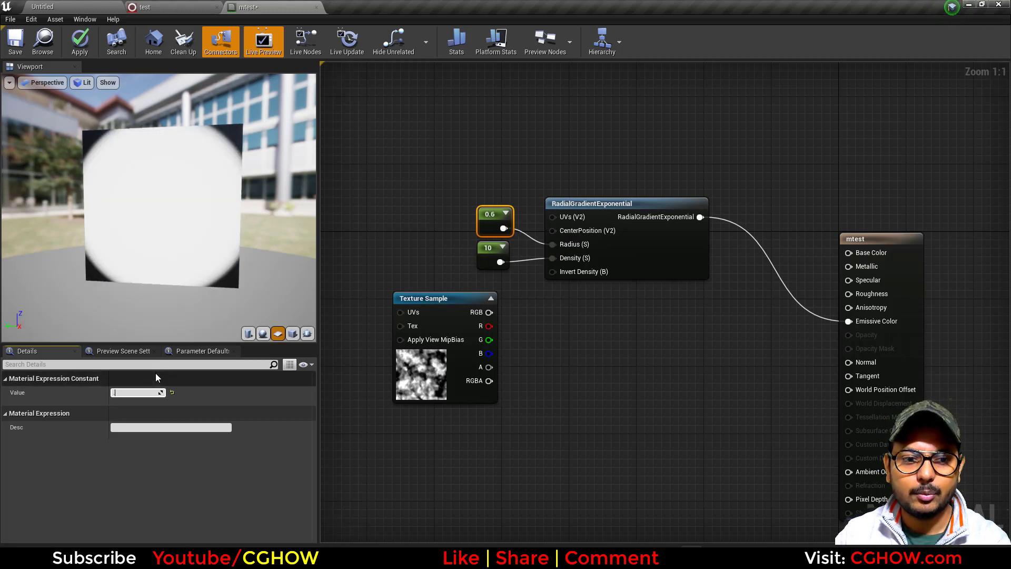
{"action": "type", "text": "0.5"}
{"action": "key", "text": "Return"}
{"action": "type", "text": "0.2"}
{"action": "key", "text": "Return"}
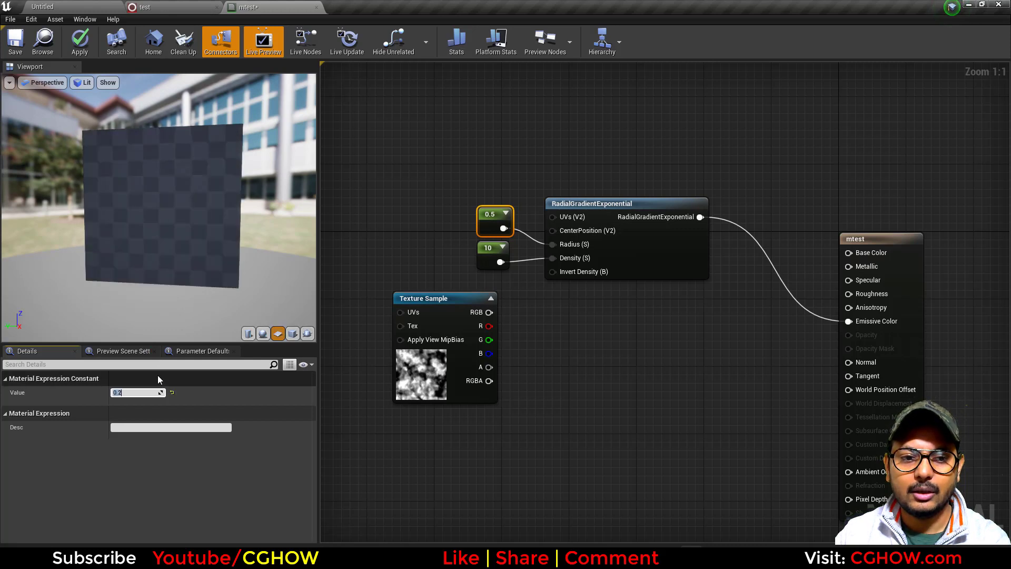
{"action": "type", "text": "0.1"}
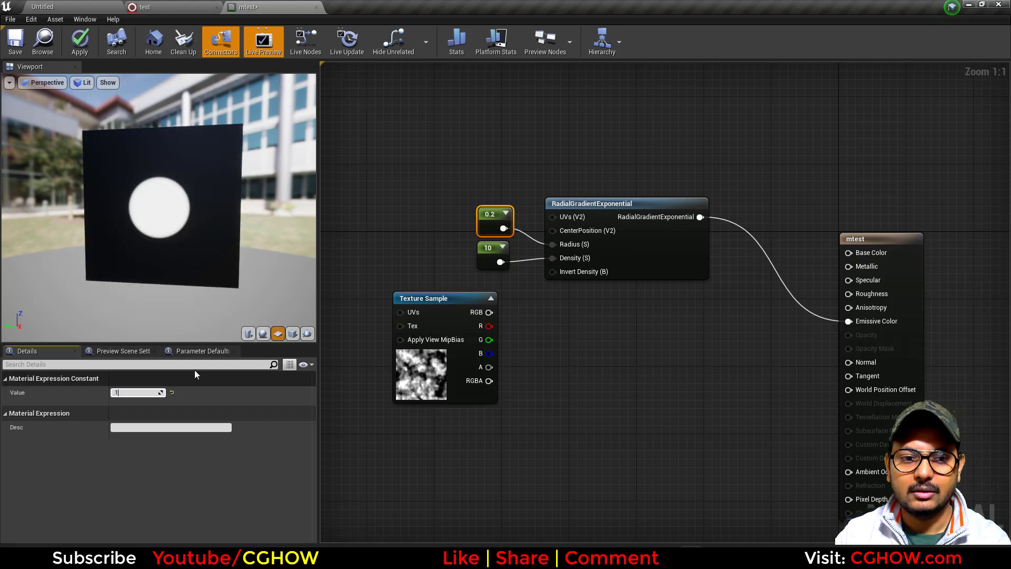
{"action": "key", "text": "Return"}
- Add a Dynamic Parameter node, connect Param1 to the gradient's Radius input, and delete the 0.1 constant
{"action": "right_click_drag", "start_coordinate": [432, 239], "coordinate": [599, 232]}
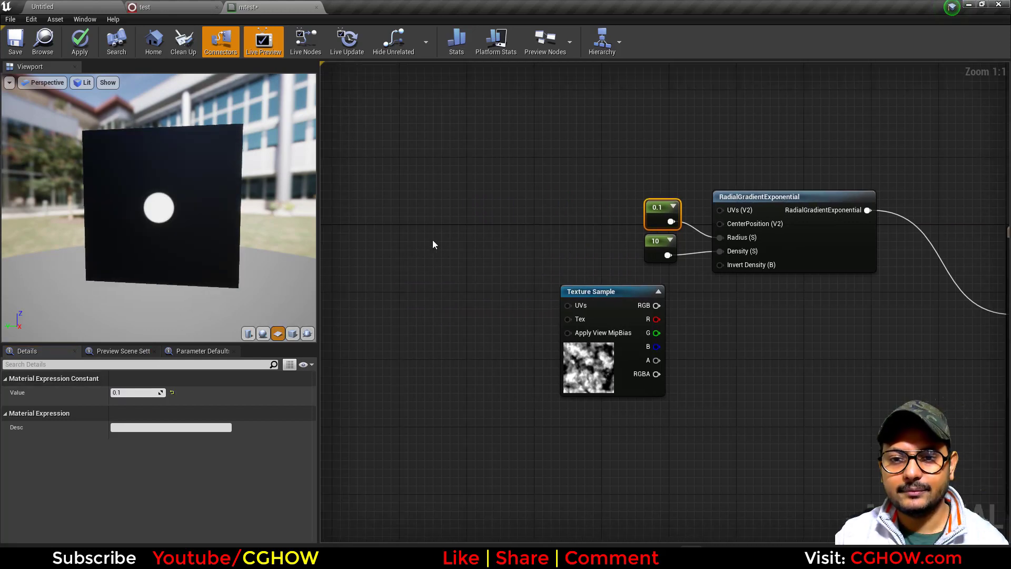
{"action": "right_click", "coordinate": [363, 221]}
{"action": "type", "text": "dynamic"}
{"action": "left_click", "coordinate": [441, 269]}
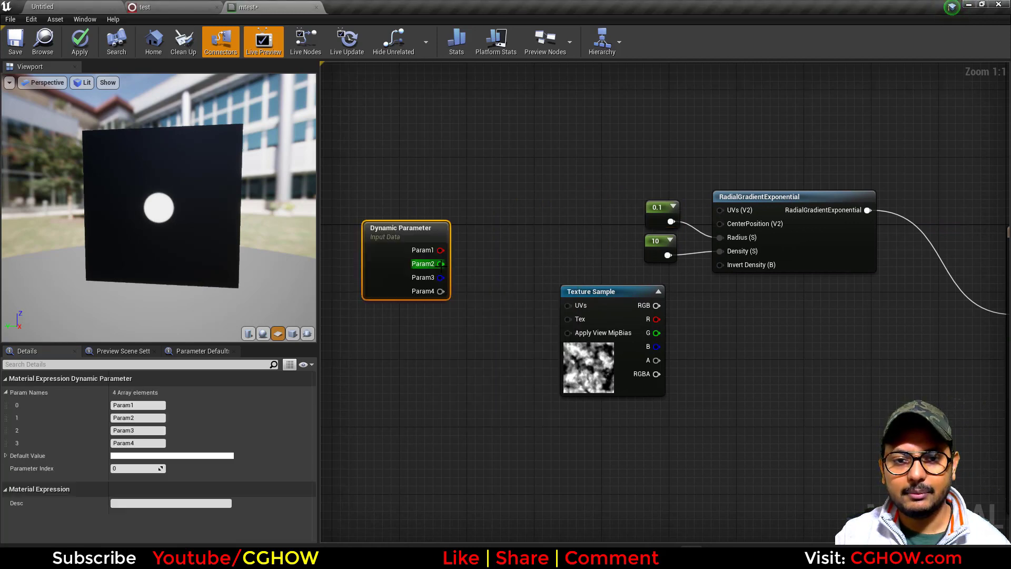
{"action": "left_click_drag", "start_coordinate": [727, 240], "coordinate": [722, 237]}
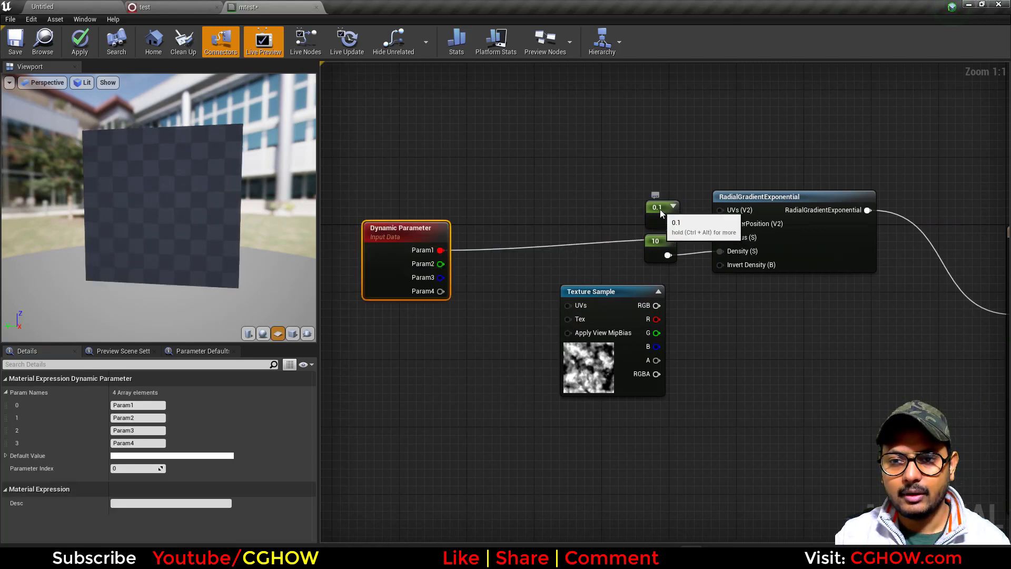
{"action": "left_click", "coordinate": [660, 211]}
{"action": "key", "text": "Delete"}
- Rename the Dynamic Parameter's first parameter as Radius and set its default R value to 0.3
{"action": "left_click_drag", "start_coordinate": [398, 262], "coordinate": [378, 258]}
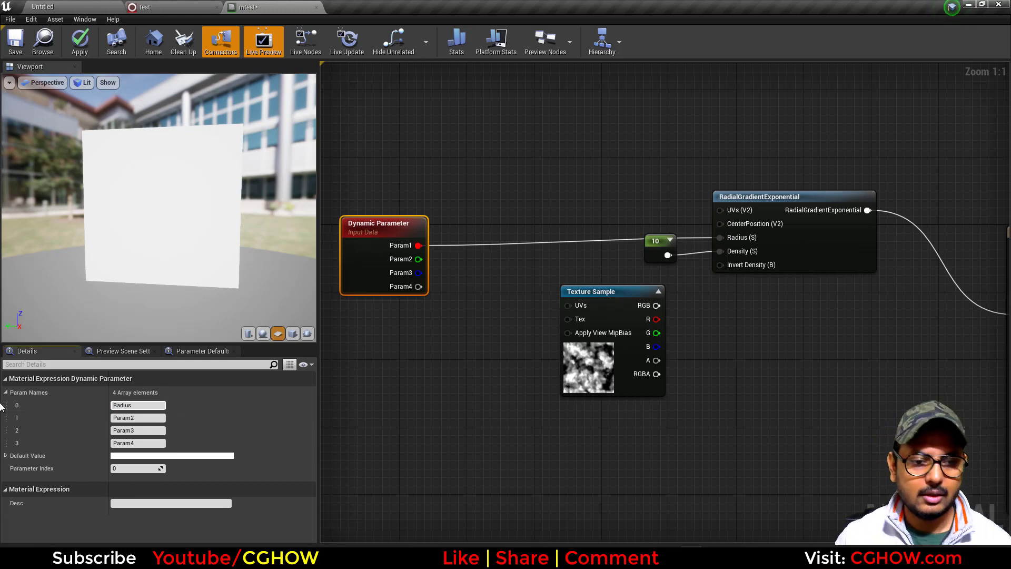
{"action": "left_click", "coordinate": [6, 456]}
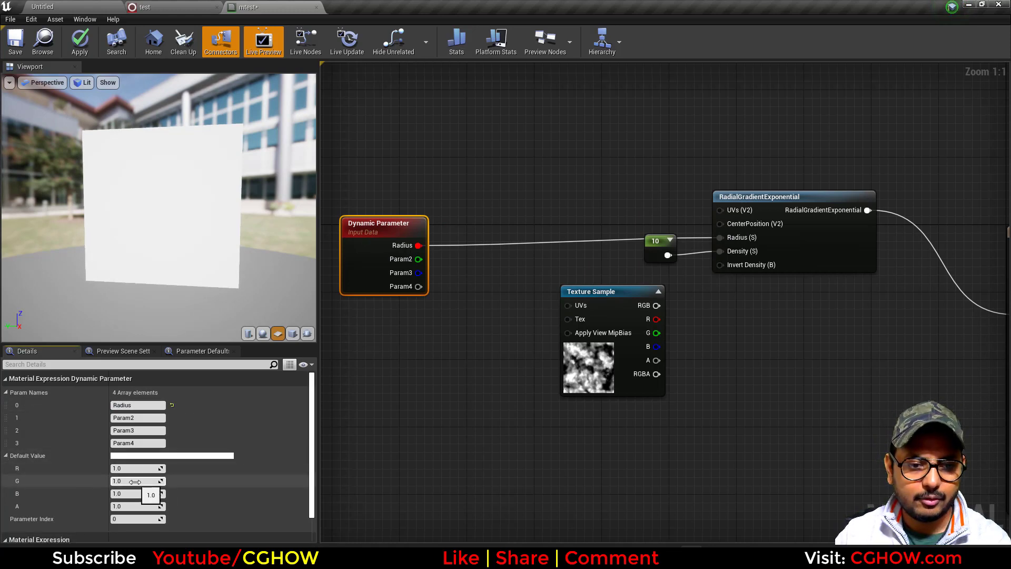
{"action": "left_click", "coordinate": [128, 467]}
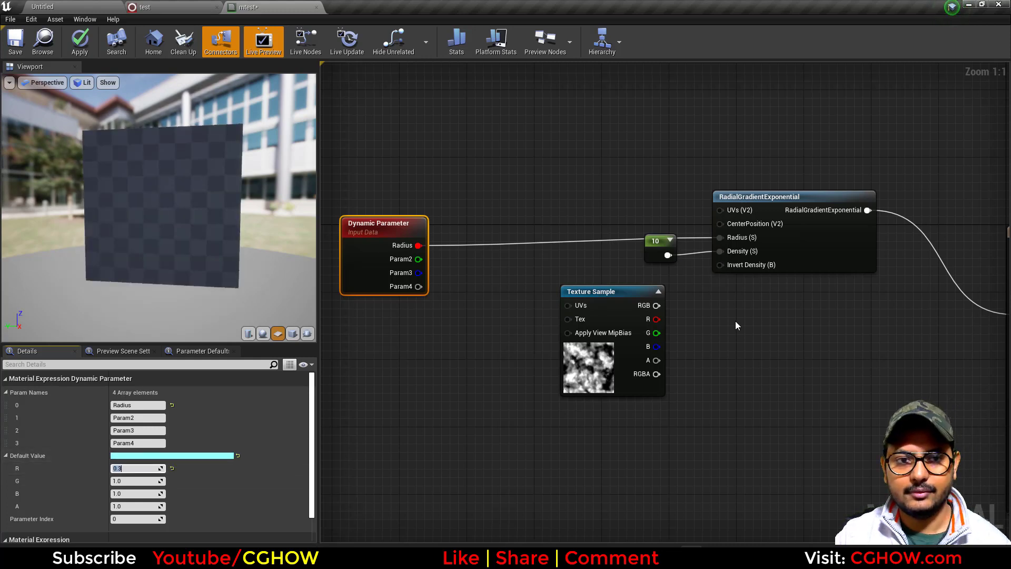
{"action": "key", "text": "Return"}
{"action": "left_click_drag", "start_coordinate": [369, 279], "coordinate": [367, 263]}
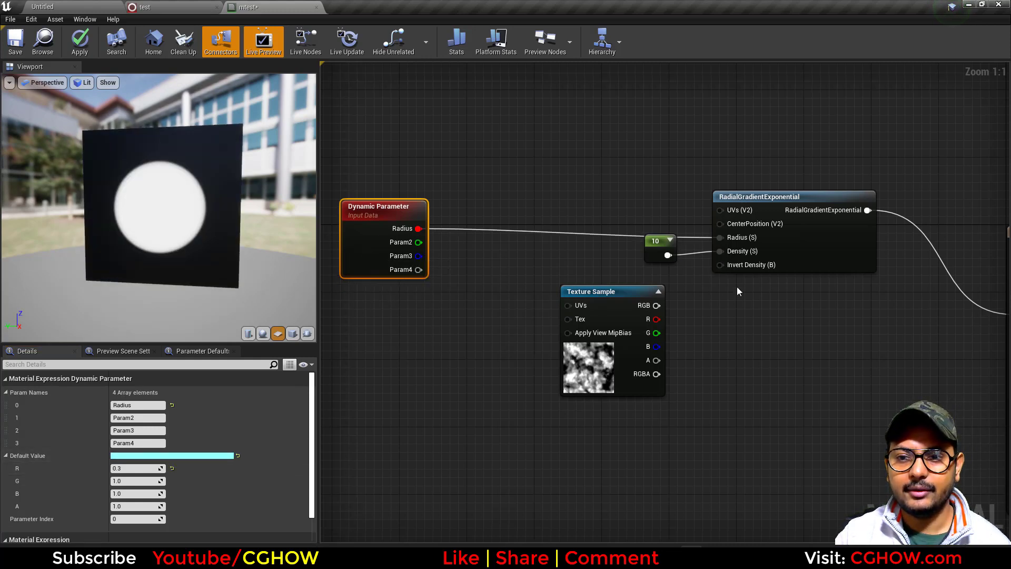
- Reposition the Texture Sample node below the gradient and move the mtest output node farther away to free up space
{"action": "right_click_drag", "start_coordinate": [737, 291], "coordinate": [614, 259]}
{"action": "left_click", "coordinate": [539, 248]}
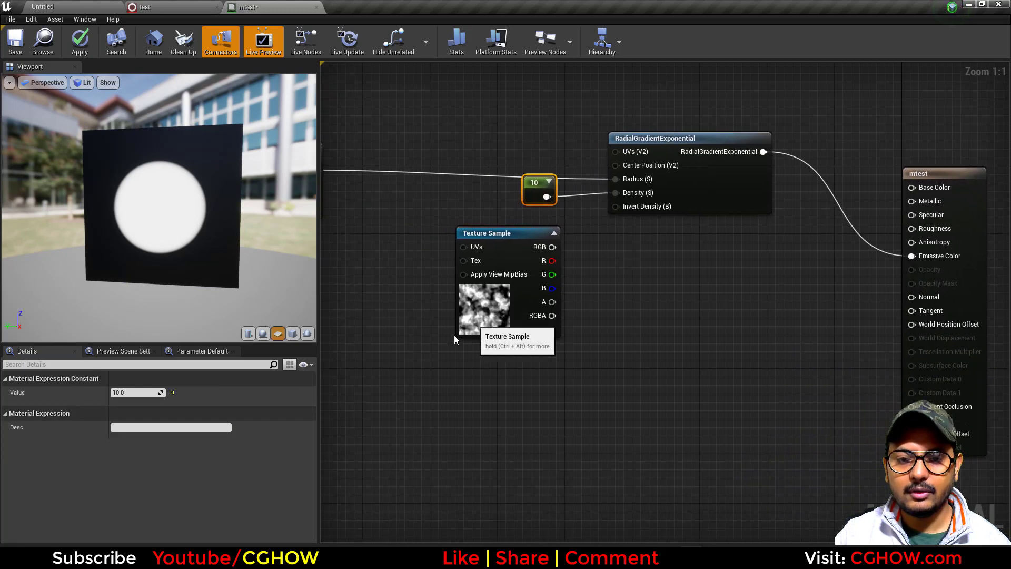
{"action": "left_click_drag", "start_coordinate": [457, 336], "coordinate": [398, 361]}
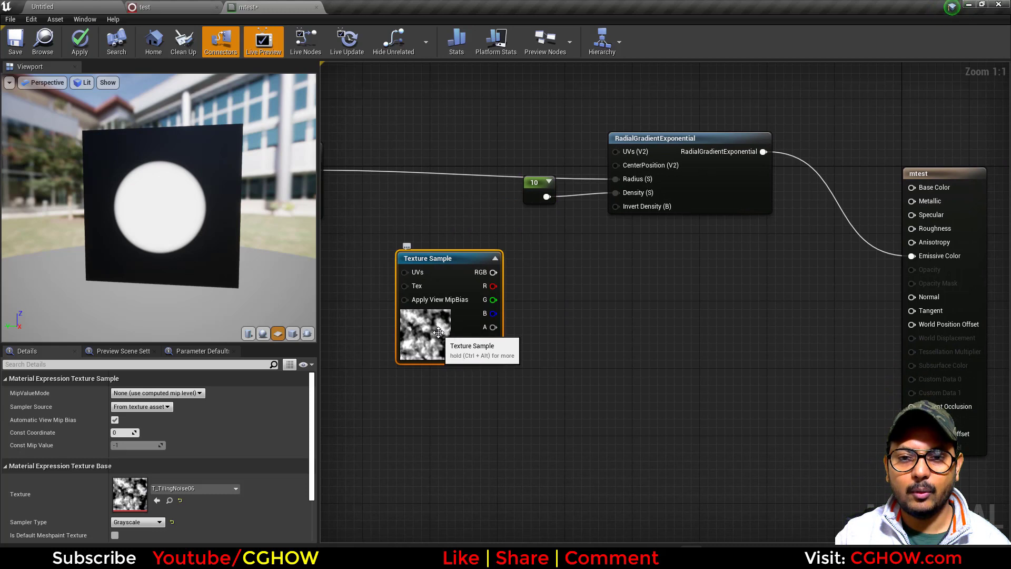
{"action": "left_click_drag", "start_coordinate": [445, 324], "coordinate": [531, 365]}
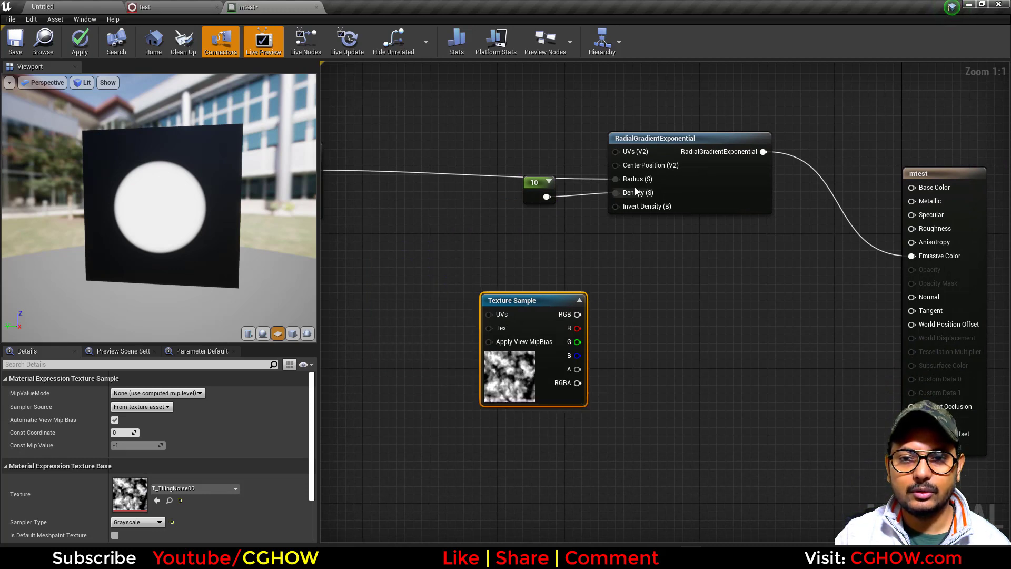
{"action": "right_click_drag", "start_coordinate": [682, 244], "coordinate": [559, 248]}
{"action": "left_click_drag", "start_coordinate": [831, 206], "coordinate": [956, 182]}
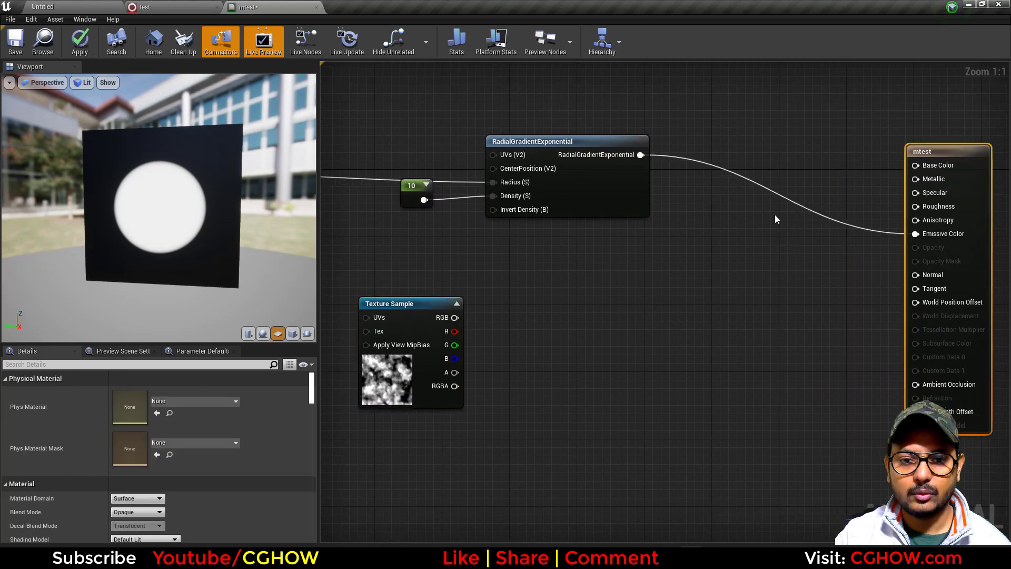
{"action": "left_click_drag", "start_coordinate": [414, 355], "coordinate": [473, 363]}
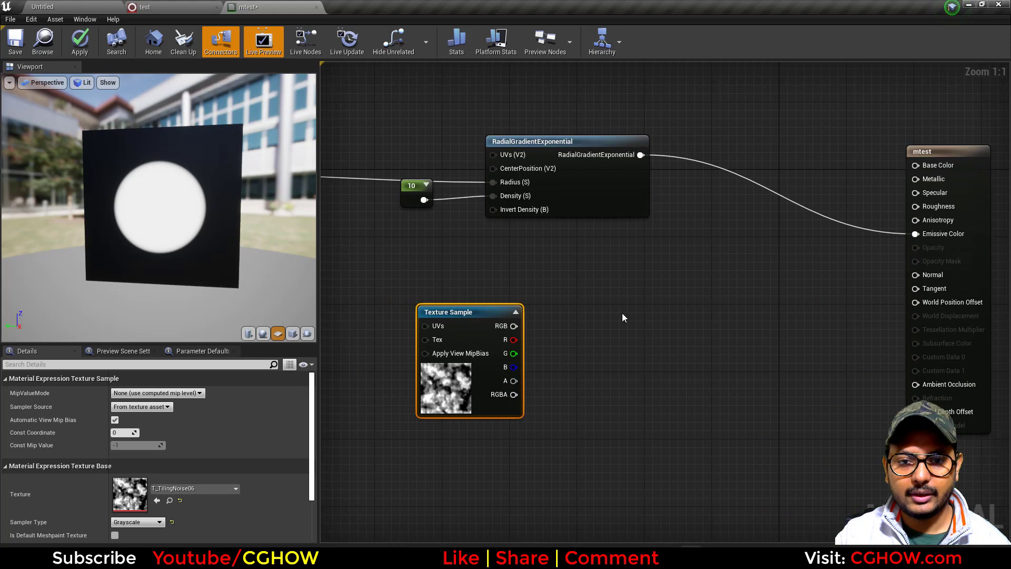
- Add a Subtract node with the texture's R output in A and the Dynamic Parameter's Param2 in B
{"action": "right_click", "coordinate": [533, 331]}
{"action": "type", "text": "sub"}
{"action": "left_click", "coordinate": [566, 177]}
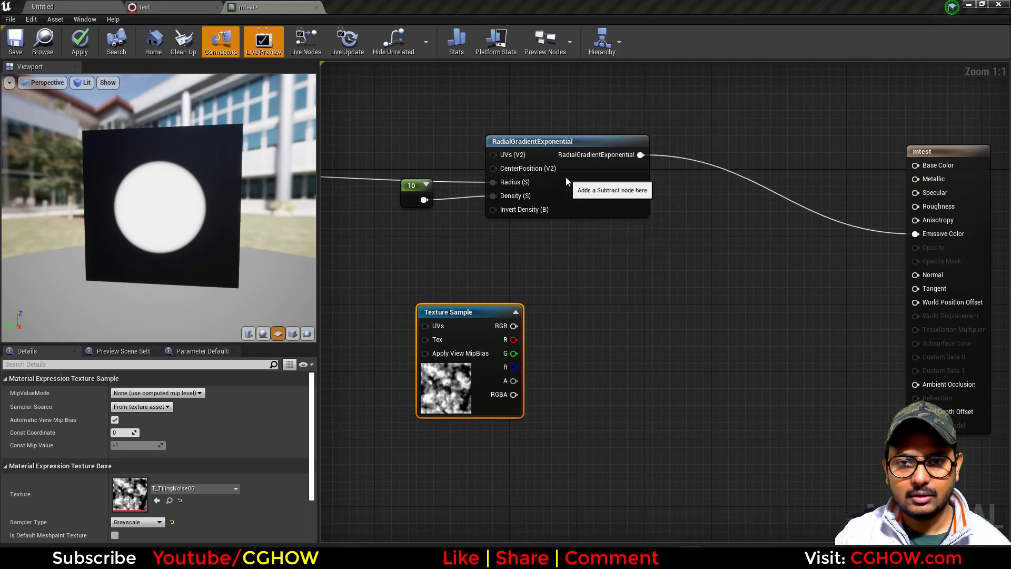
{"action": "left_click_drag", "start_coordinate": [542, 353], "coordinate": [542, 353]}
{"action": "left_click_drag", "start_coordinate": [556, 346], "coordinate": [557, 328]}
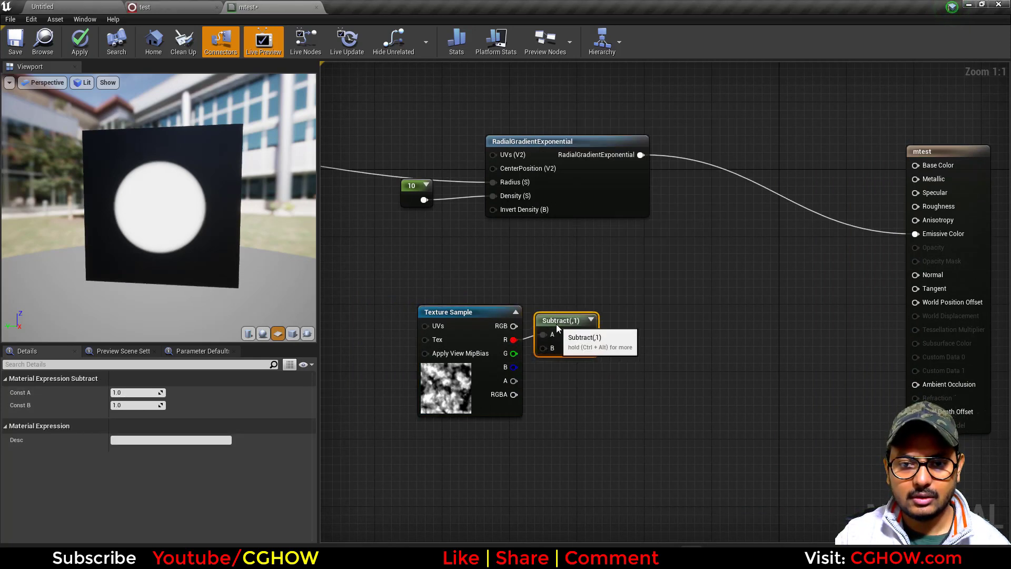
{"action": "right_click_drag", "start_coordinate": [334, 351], "coordinate": [488, 338]}
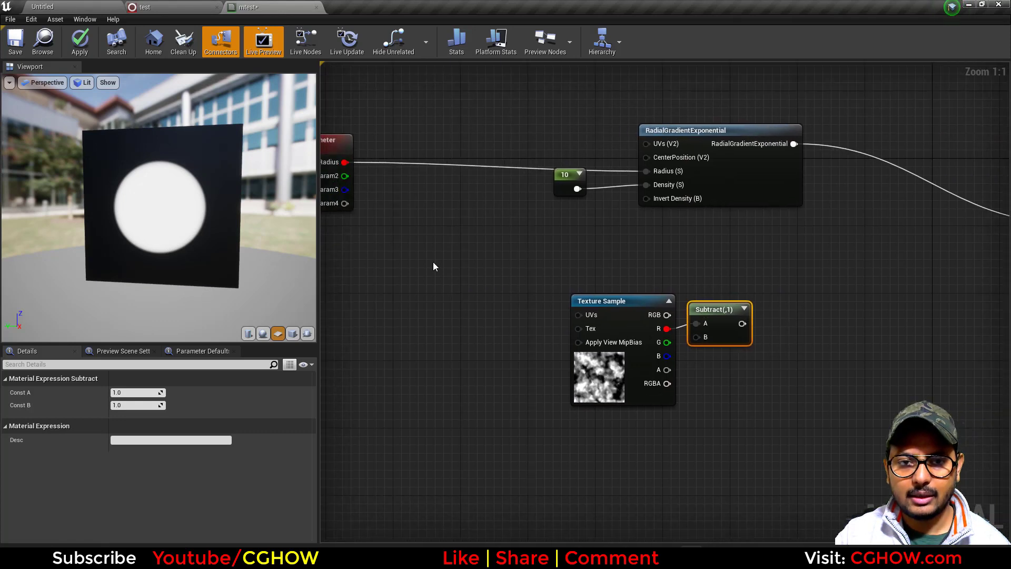
{"action": "left_click_drag", "start_coordinate": [345, 176], "coordinate": [696, 337]}
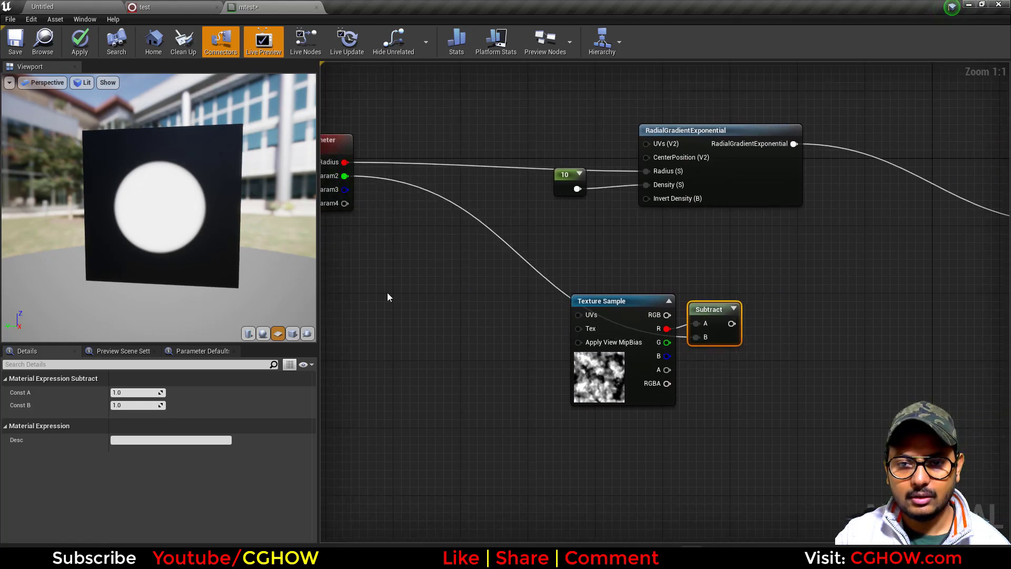
- Rename the Dynamic Parameter's second parameter as dissolve
{"action": "right_click_drag", "start_coordinate": [317, 211], "coordinate": [398, 228]}
{"action": "left_click", "coordinate": [397, 227]}
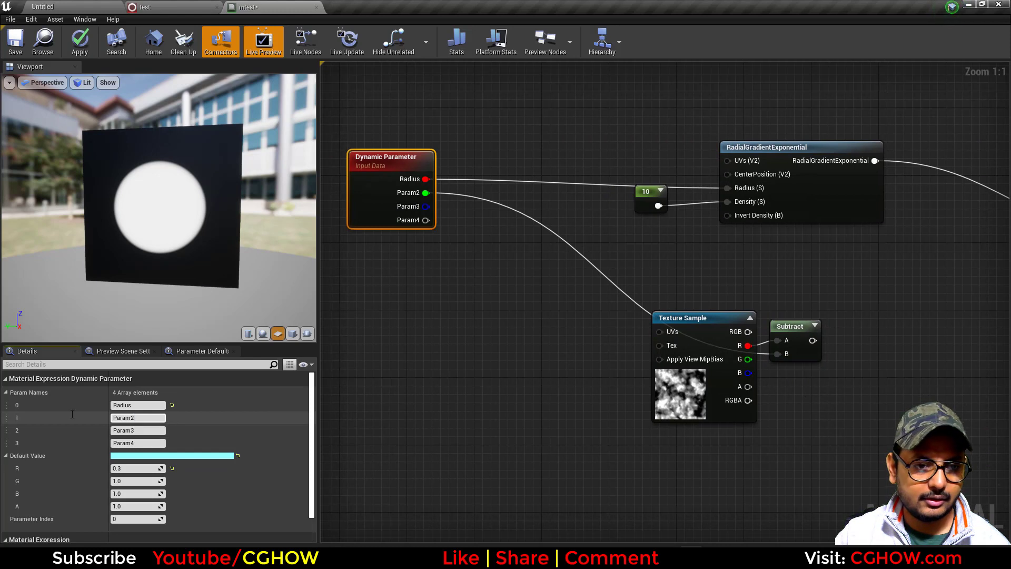
{"action": "type", "text": "dis"}
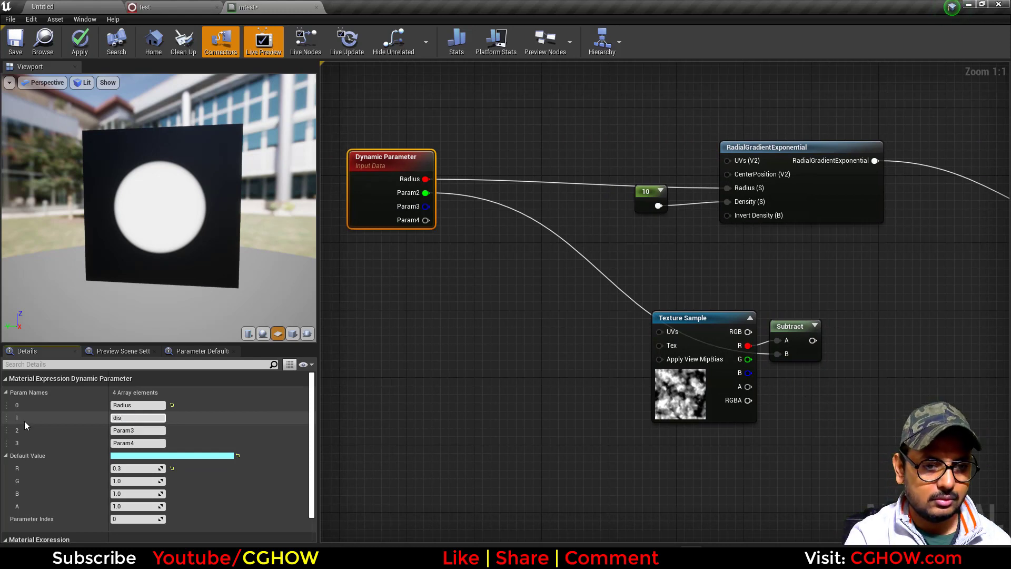
{"action": "type", "text": "solve"}
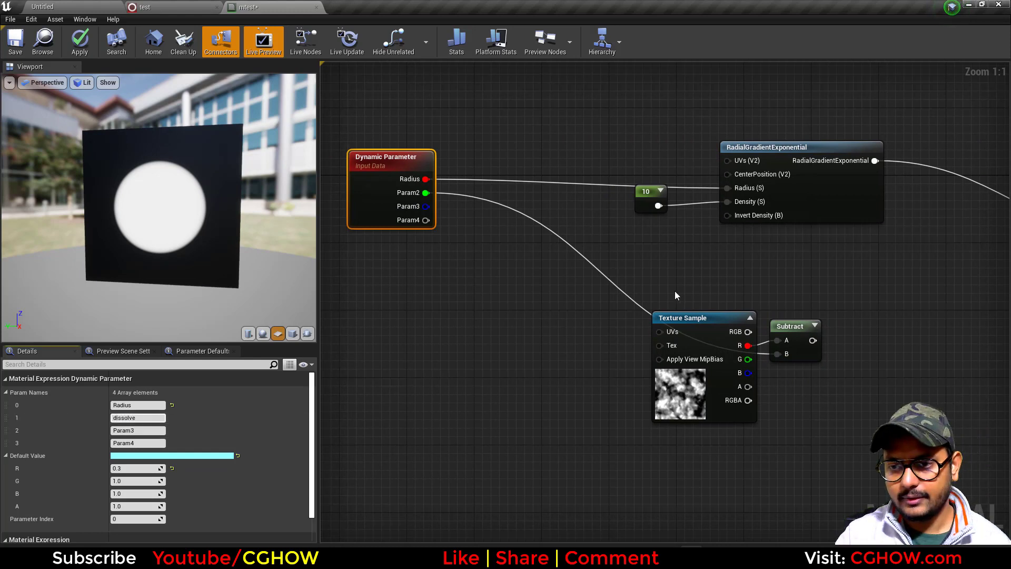
{"action": "left_click", "coordinate": [813, 365]}
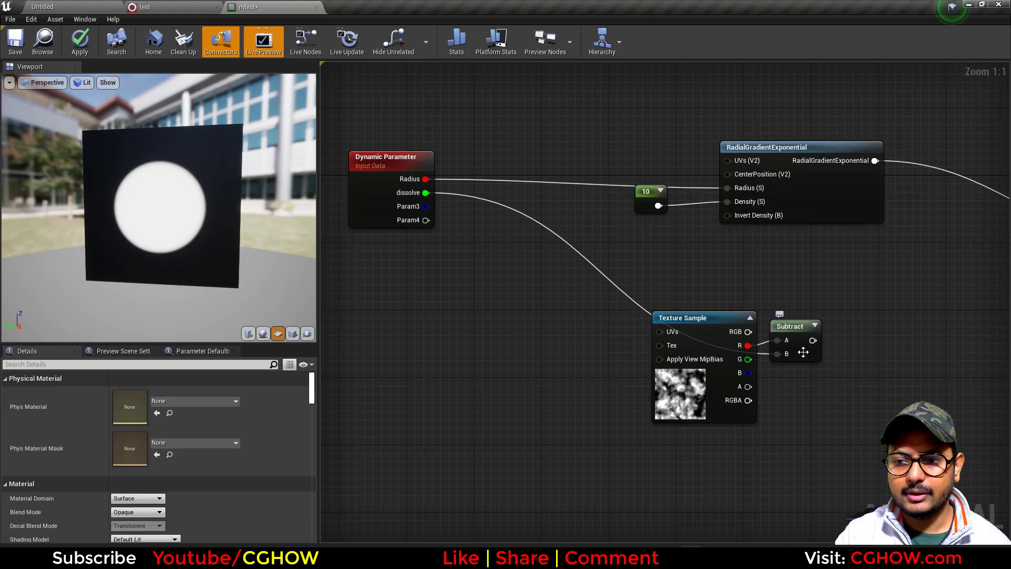
- Preview the Subtract node and test dissolve default G values of 0, 0.1, 0.2 and 0.5
{"action": "left_click", "coordinate": [803, 352]}
{"action": "key", "text": "space"}
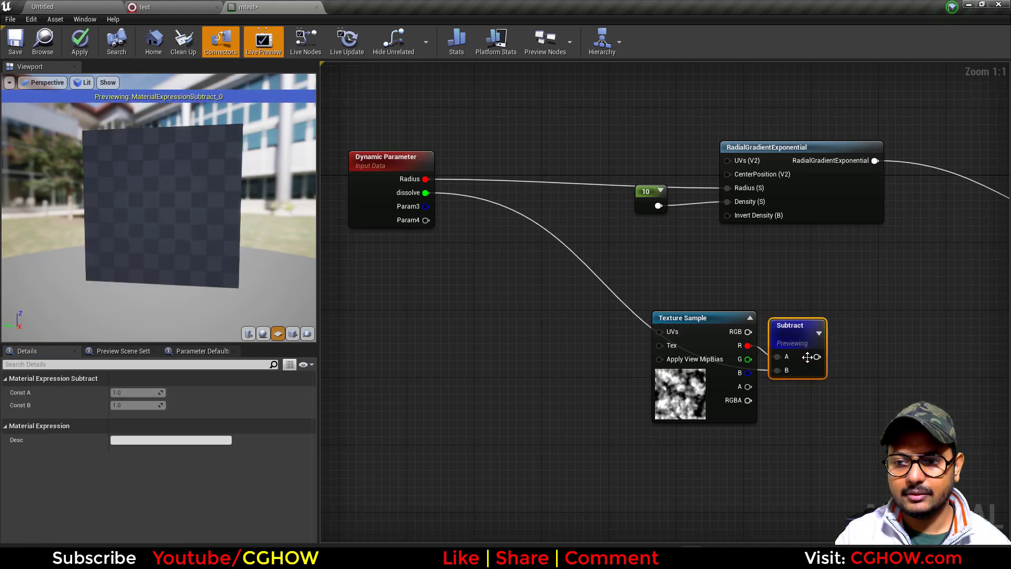
{"action": "left_click", "coordinate": [351, 214]}
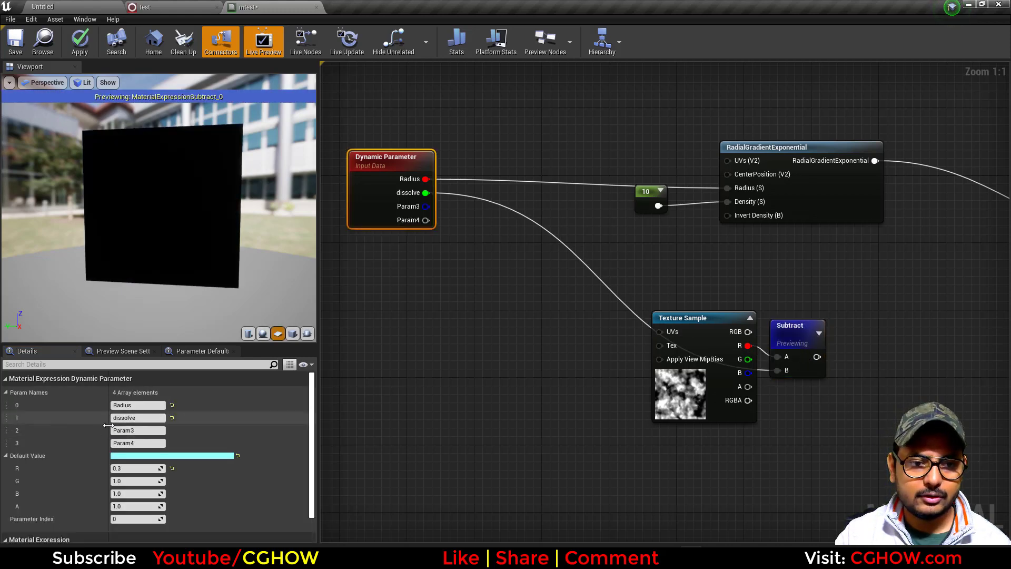
{"action": "left_click", "coordinate": [126, 480]}
{"action": "type", "text": "0"}
{"action": "key", "text": "Return"}
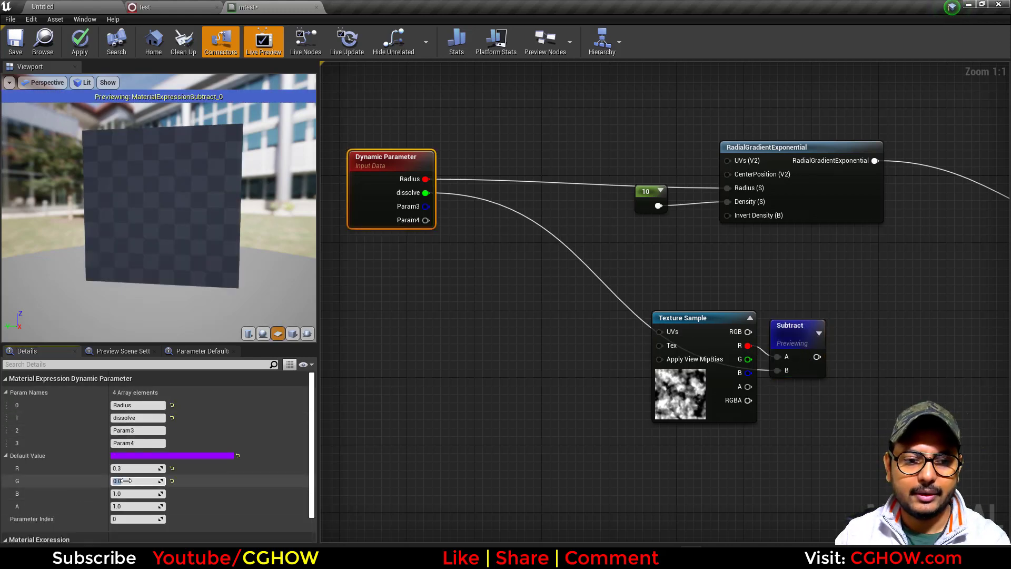
{"action": "type", "text": ".1"}
{"action": "key", "text": "Return"}
{"action": "type", "text": ".2"}
{"action": "key", "text": "Return"}
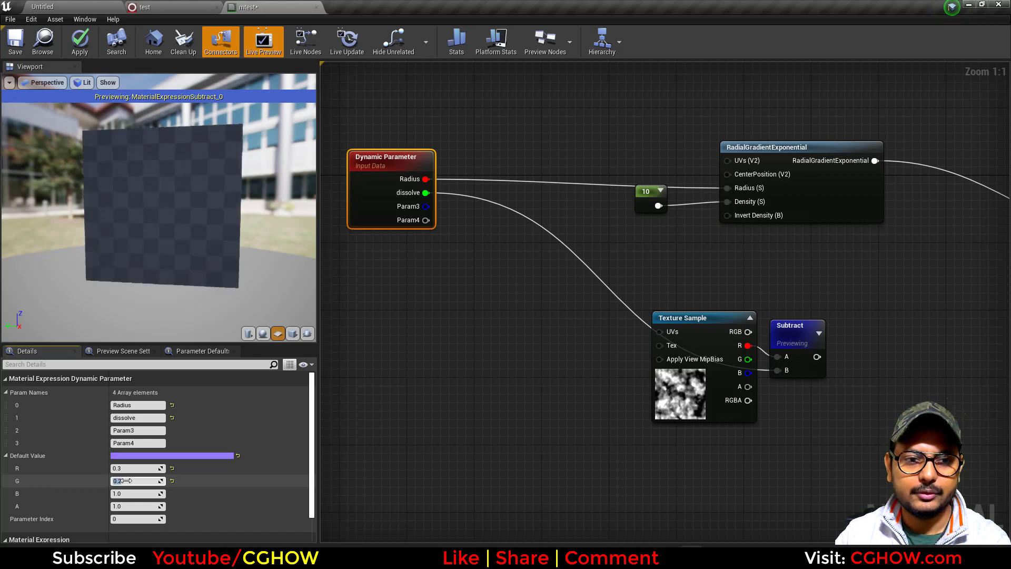
{"action": "type", "text": ".5"}
{"action": "key", "text": "Return"}
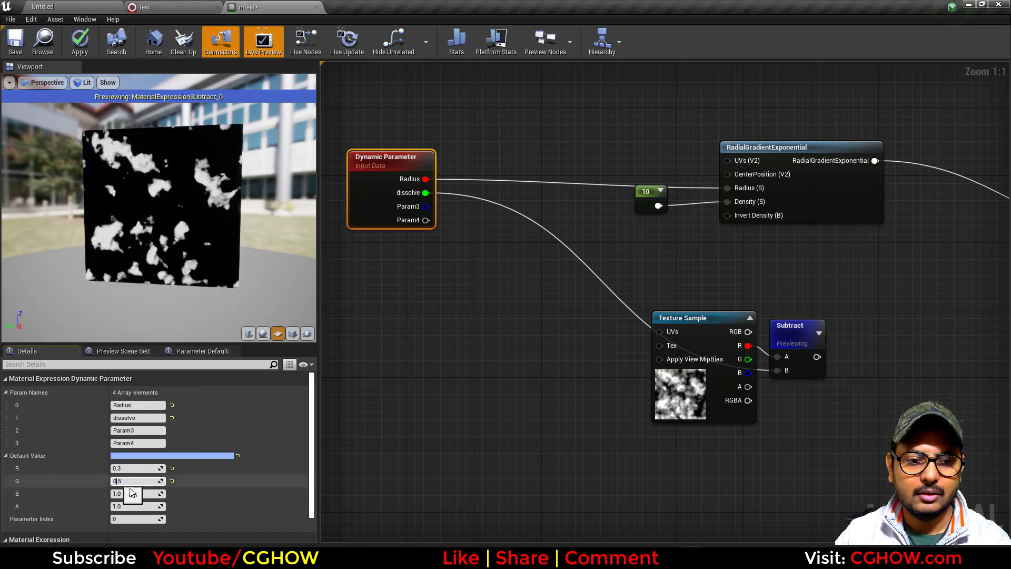
- Try a dissolve default G value of 0.2 on the Dynamic Parameter and settle on 0
{"action": "type", "text": "1"}
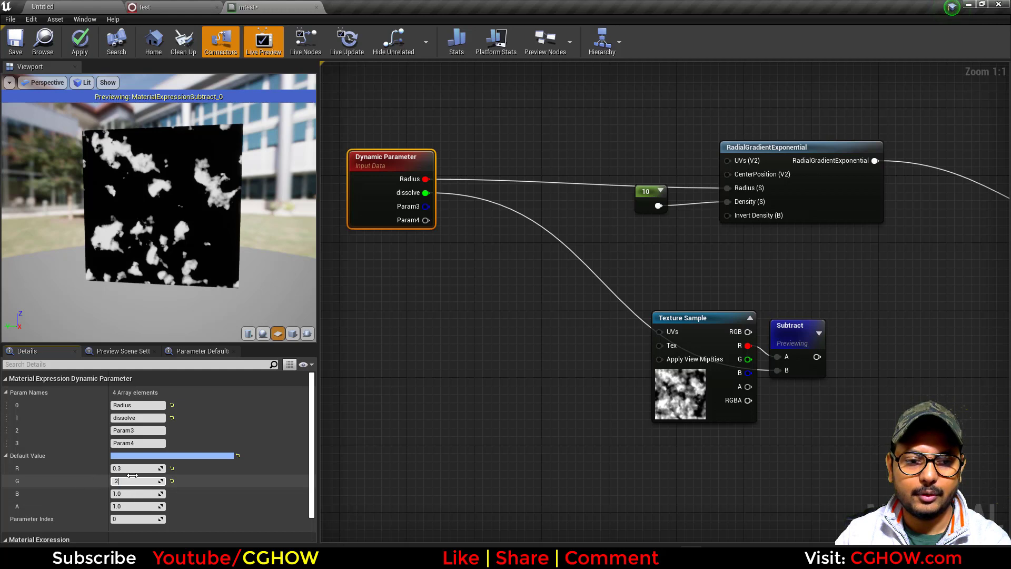
{"action": "key", "text": "Return"}
{"action": "type", "text": "0"}
{"action": "key", "text": "Return"}
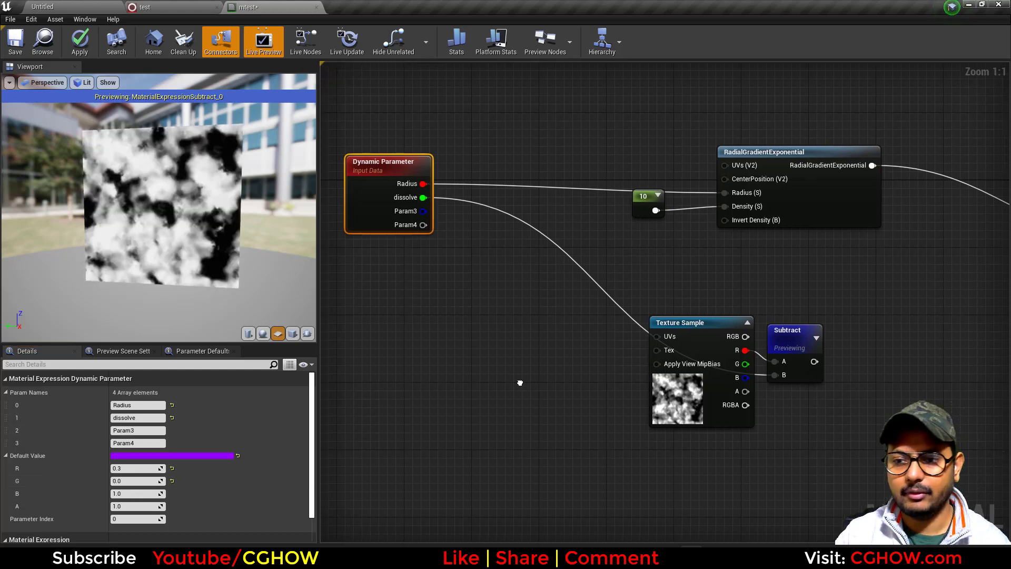
- Add a Multiply node after the Subtract node, with the RadialGradientExponential output in A and the Subtract result in B
{"action": "right_click_drag", "start_coordinate": [522, 382], "coordinate": [386, 379]}
{"action": "left_click_drag", "start_coordinate": [668, 338], "coordinate": [676, 331]}
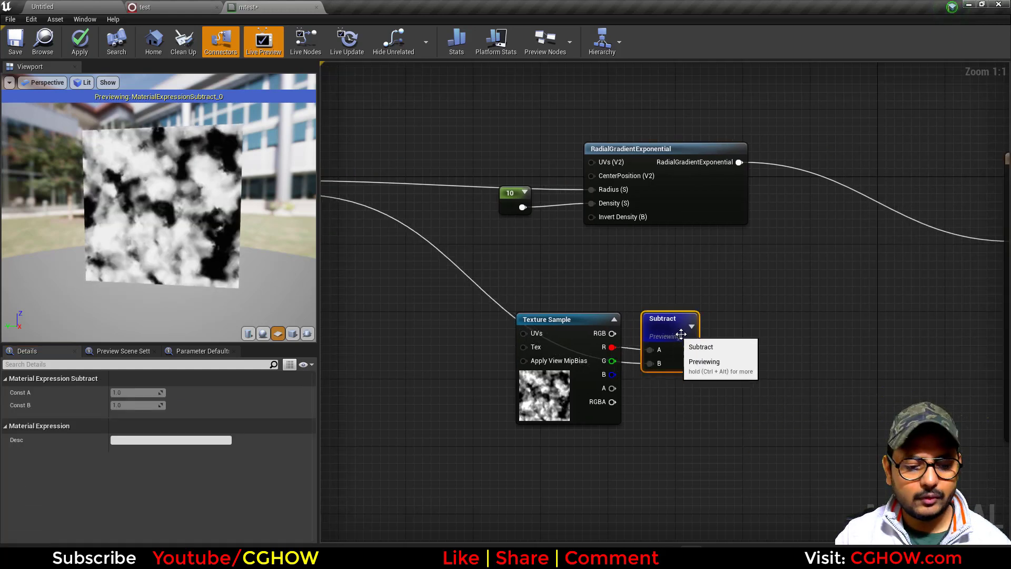
{"action": "left_click", "coordinate": [720, 317]}
{"action": "key", "text": "m"}
{"action": "left_click", "coordinate": [730, 296]}
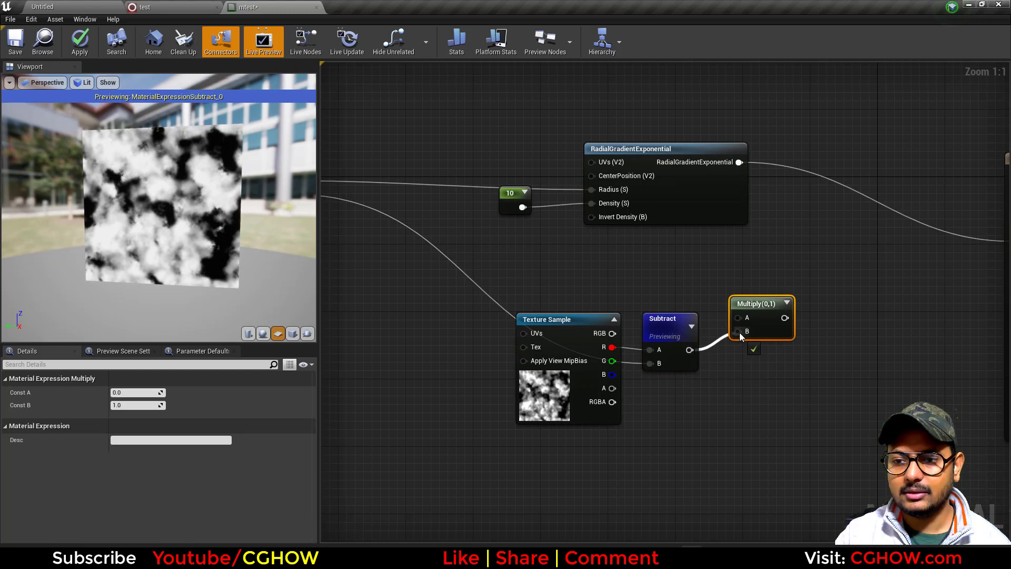
{"action": "left_click_drag", "start_coordinate": [740, 336], "coordinate": [740, 335]}
{"action": "left_click_drag", "start_coordinate": [739, 162], "coordinate": [740, 322]}
- Connect the Multiply output to Emissive Color on the mtest output node and save the material
{"action": "right_click_drag", "start_coordinate": [740, 322], "coordinate": [491, 316]}
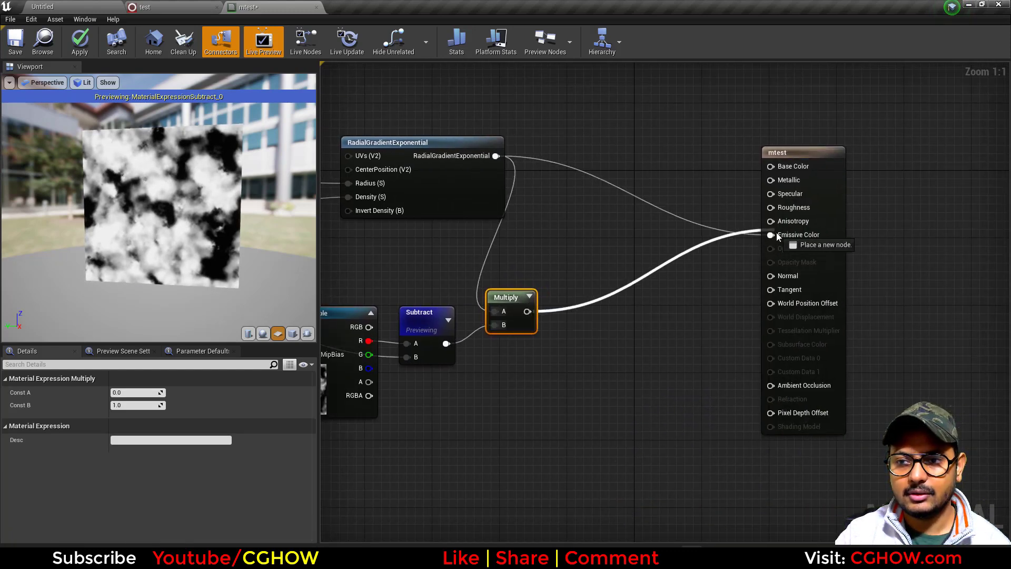
{"action": "left_click_drag", "start_coordinate": [776, 236], "coordinate": [774, 236]}
{"action": "right_click_drag", "start_coordinate": [591, 323], "coordinate": [769, 325]}
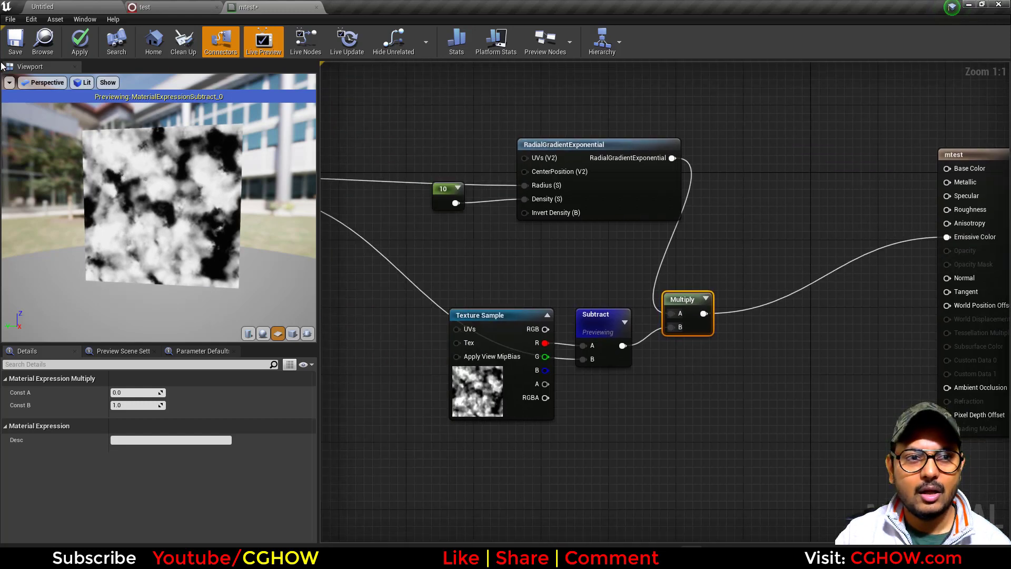
{"action": "right_click_drag", "start_coordinate": [392, 286], "coordinate": [525, 277]}
{"action": "left_click", "coordinate": [21, 51]}
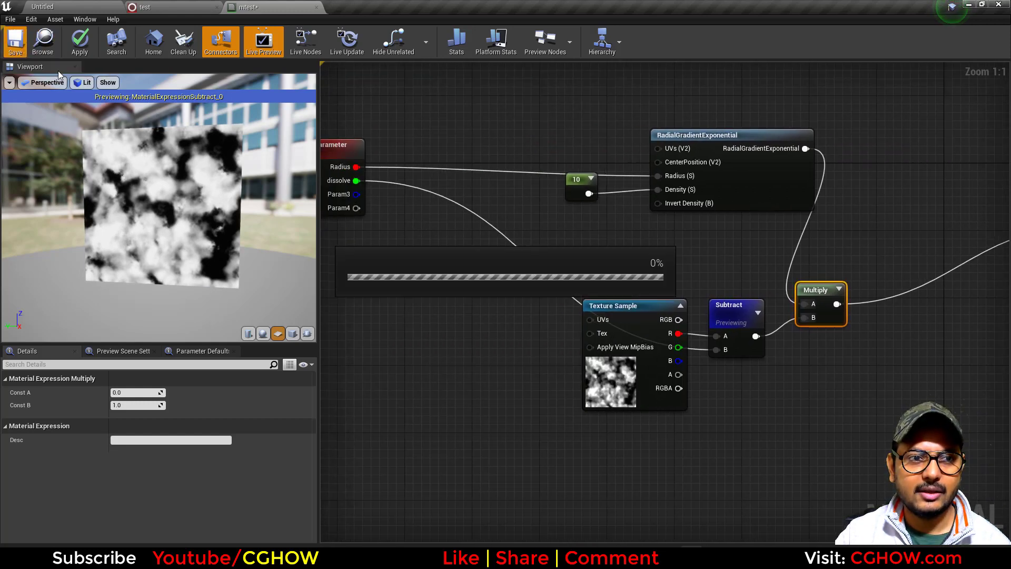
- Switch to the test Niagara system and assign the mtest material to the Fountain's Sprite Renderer
{"action": "left_click", "coordinate": [69, 7]}
{"action": "left_click", "coordinate": [175, 6]}
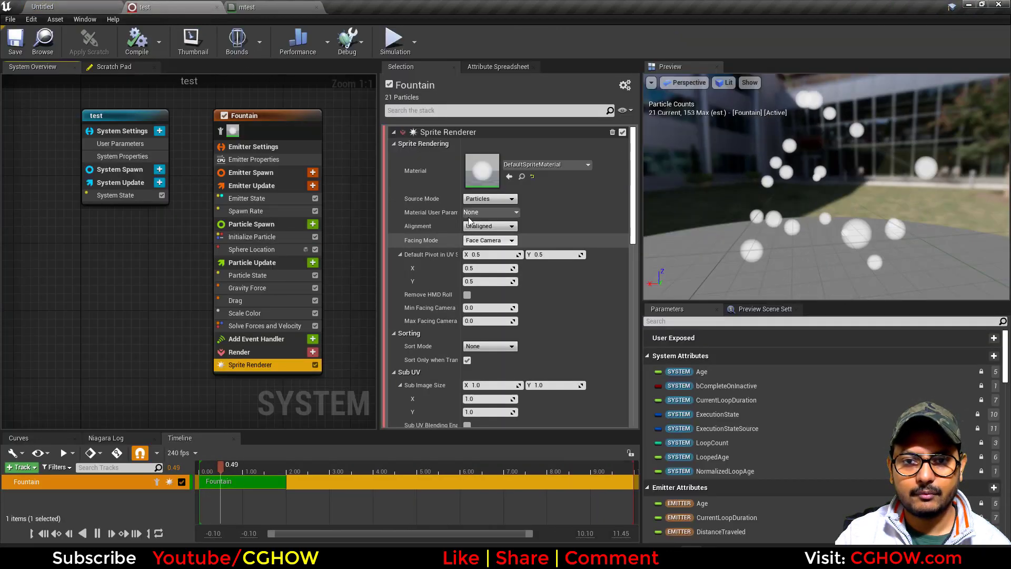
{"action": "left_click", "coordinate": [509, 177]}
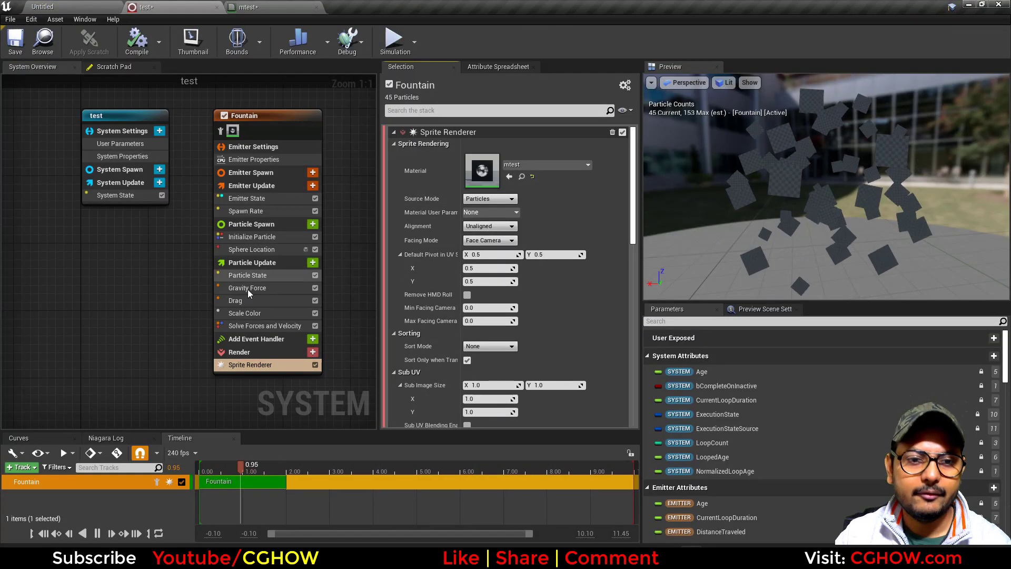
- Delete the Scale Color and Drag modules from the Fountain's Particle Update stage
{"action": "left_click", "coordinate": [278, 314]}
{"action": "key", "text": "Delete"}
{"action": "left_click", "coordinate": [261, 302]}
{"action": "key", "text": "Delete"}
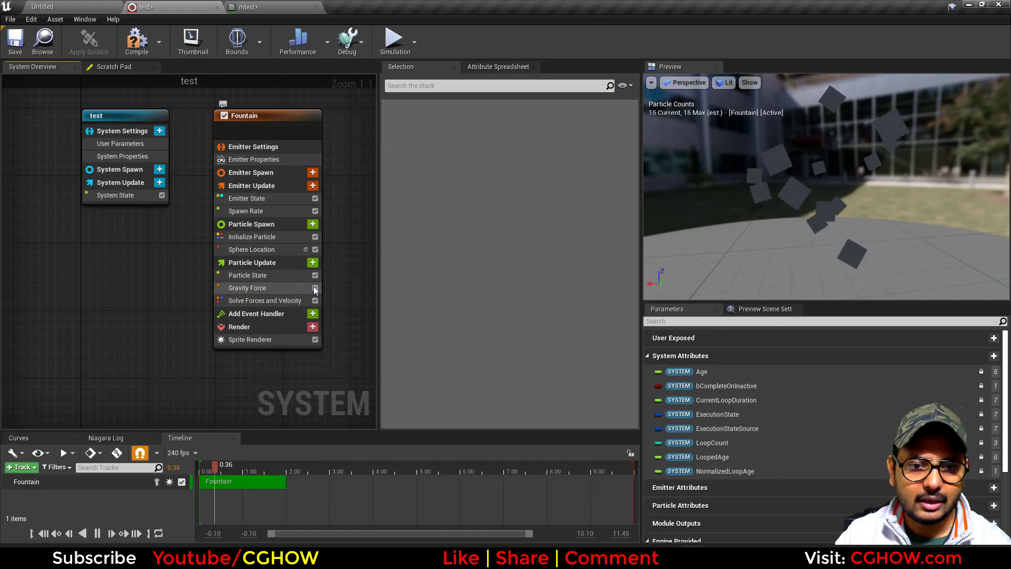
- Disable the Gravity Force and Sphere Location modules in the Fountain emitter
{"action": "left_click", "coordinate": [315, 288]}
{"action": "left_click", "coordinate": [287, 249]}
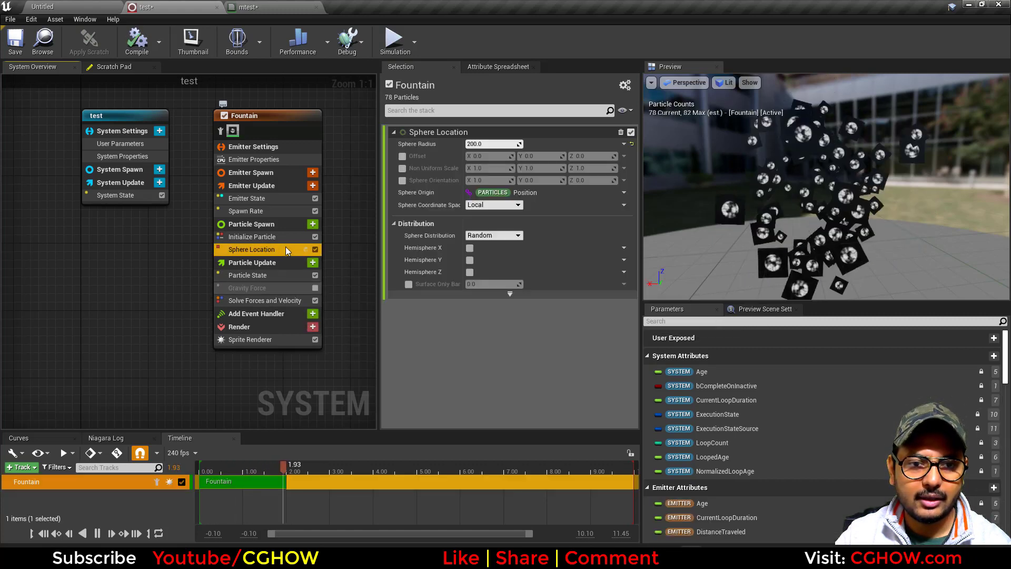
{"action": "left_click", "coordinate": [314, 249]}
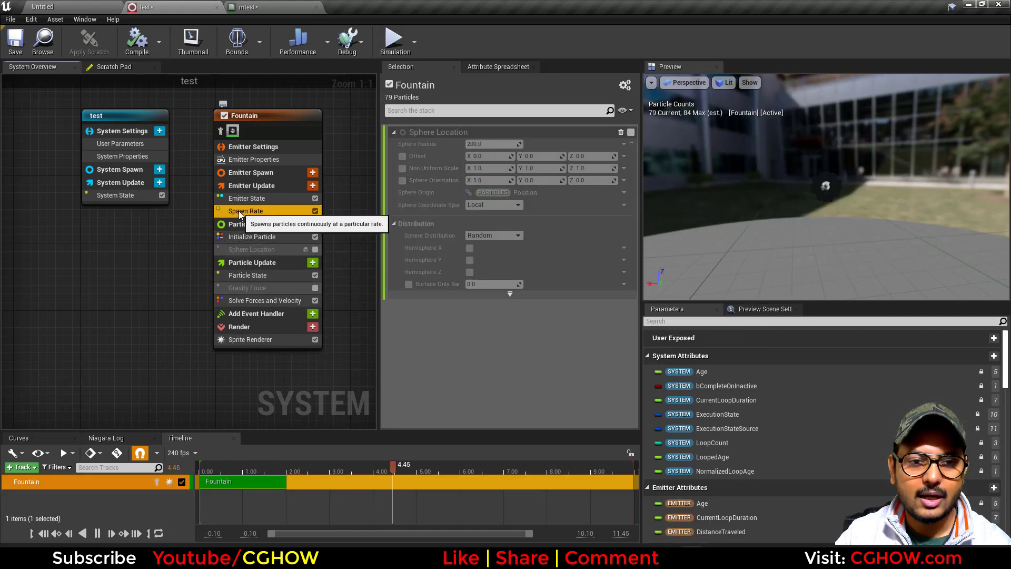
- Set the Fountain's SpawnRate to 1 and hide the grid and particle counts in the preview
{"action": "left_click", "coordinate": [240, 211]}
{"action": "left_click", "coordinate": [498, 144]}
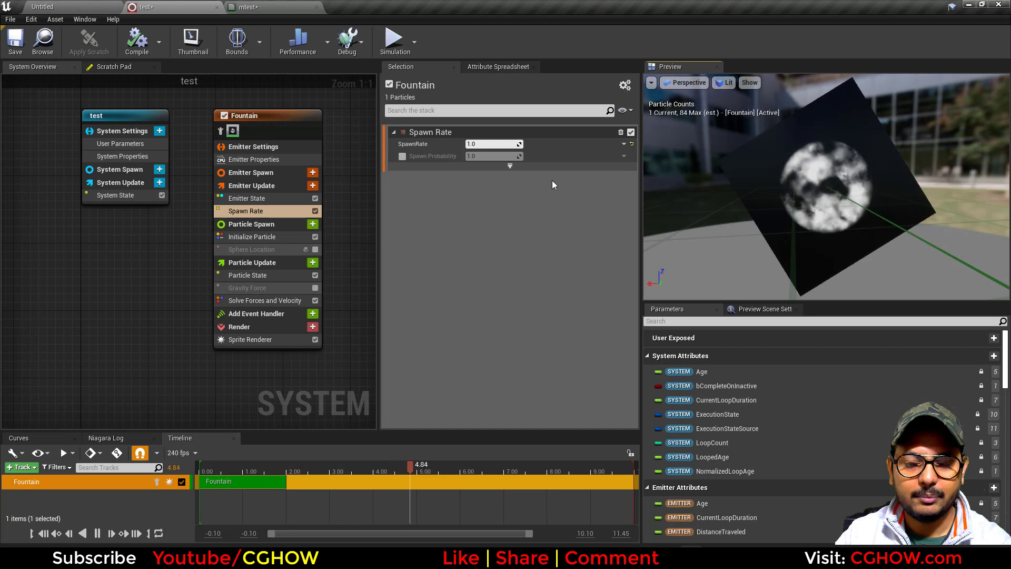
{"action": "left_click", "coordinate": [749, 82]}
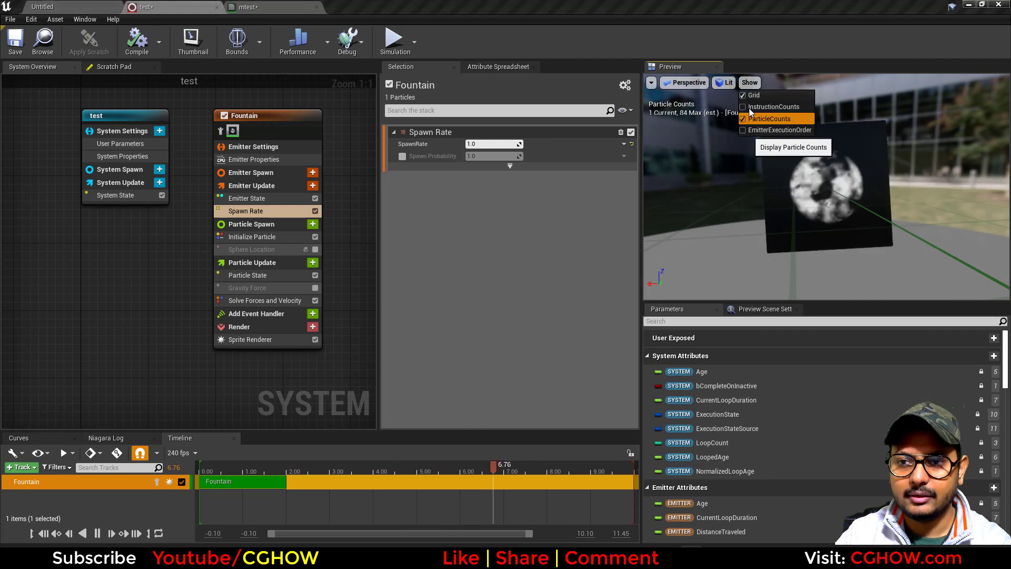
{"action": "left_click", "coordinate": [758, 118]}
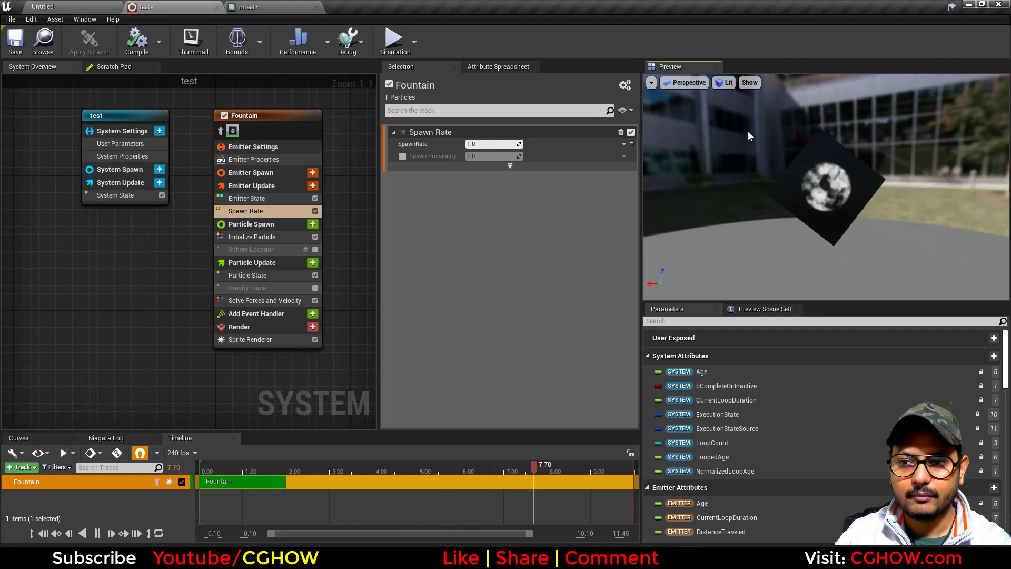
- Disable the Fountain's Spawn Rate module and add a Spawn Burst Instantaneous module to Emitter Update
{"action": "left_click", "coordinate": [235, 241]}
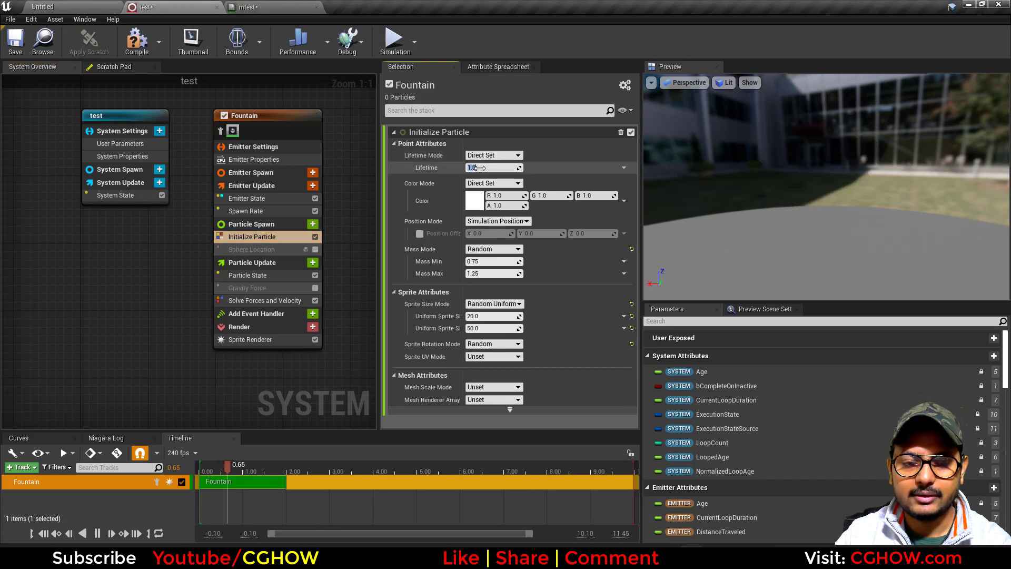
{"action": "left_click", "coordinate": [274, 198]}
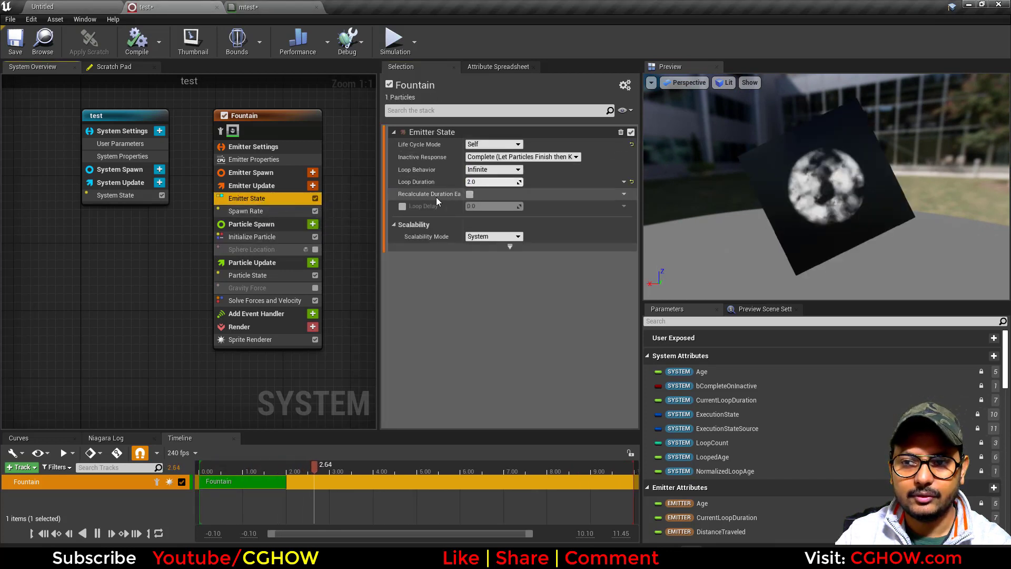
{"action": "left_click", "coordinate": [251, 237]}
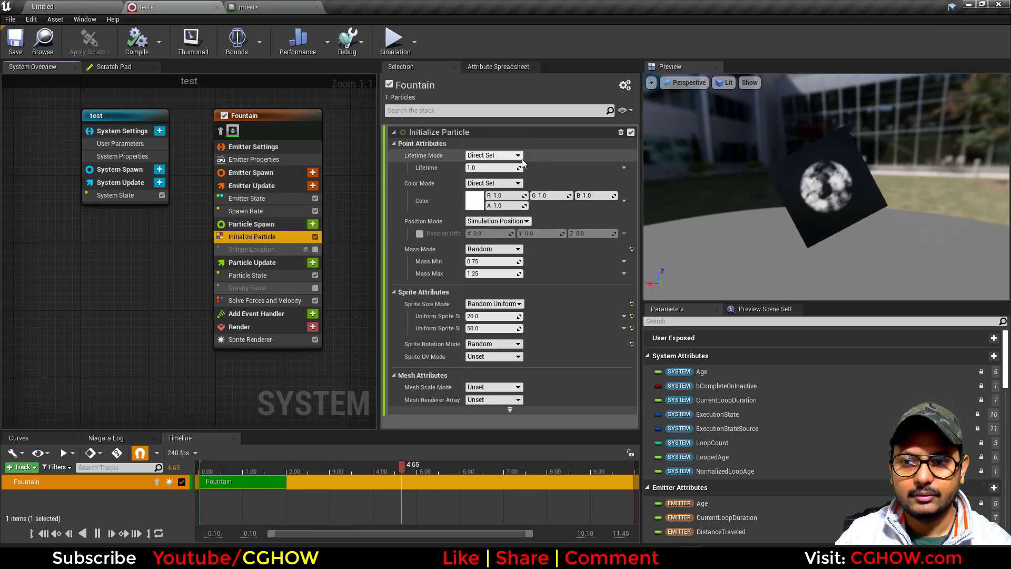
{"action": "left_click", "coordinate": [252, 211]}
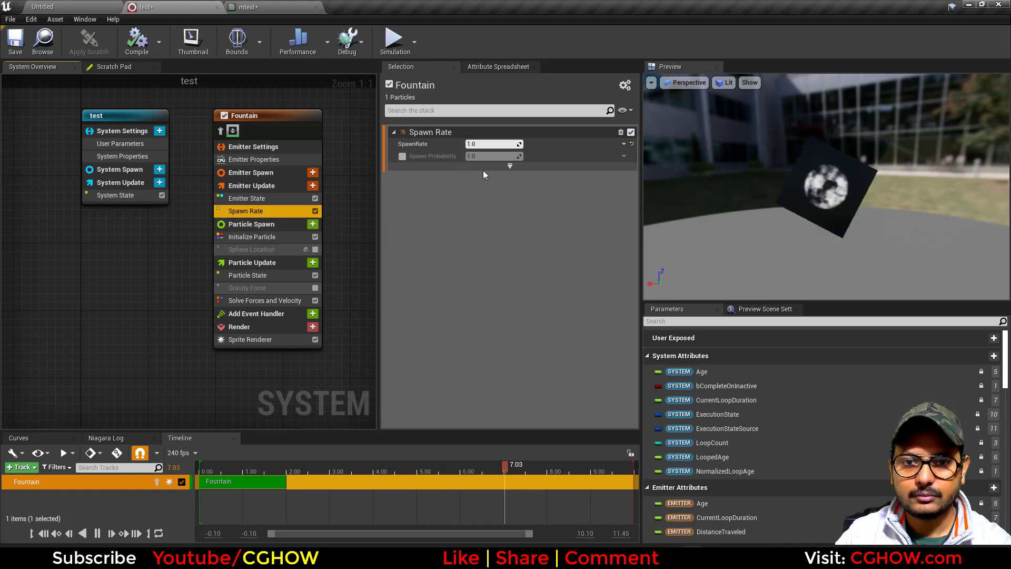
{"action": "left_click", "coordinate": [314, 211]}
{"action": "left_click", "coordinate": [312, 185]}
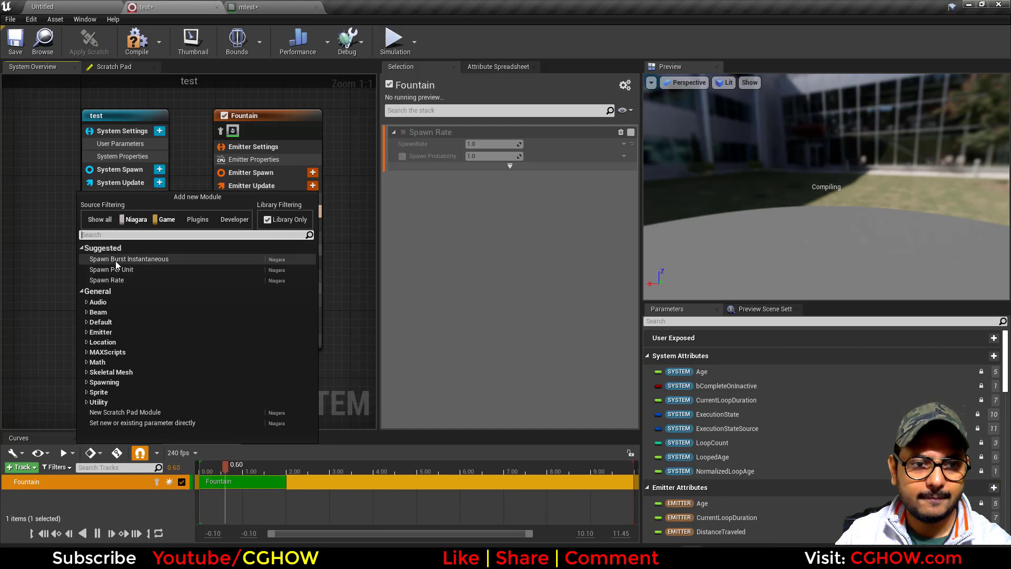
{"action": "left_click", "coordinate": [237, 260]}
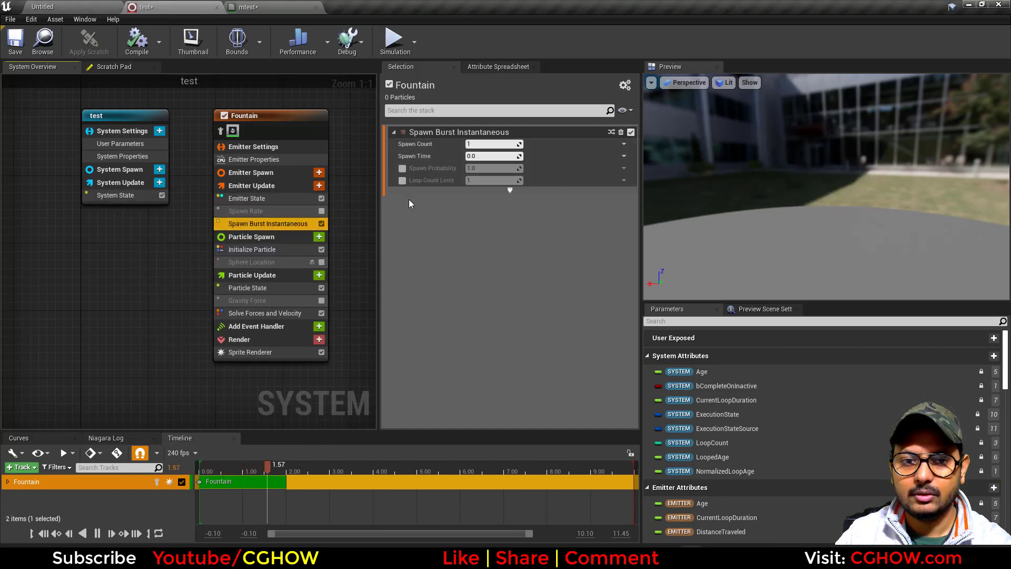
- Set the particle Lifetime to 1.8 in Initialize Particle
{"action": "left_click", "coordinate": [275, 248]}
{"action": "left_click", "coordinate": [484, 166]}
{"action": "type", "text": "1."}
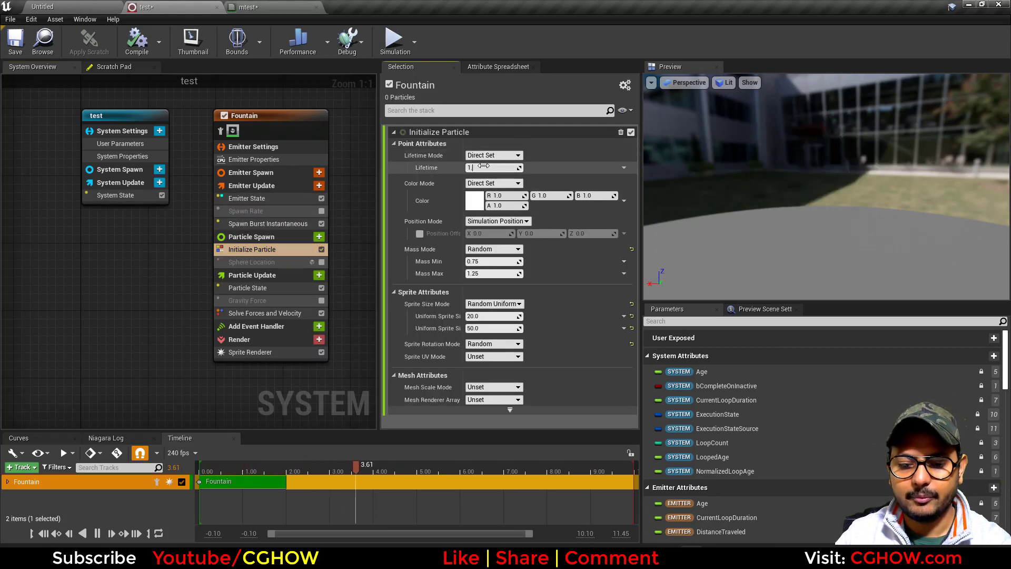
{"action": "type", "text": "8"}
{"action": "key", "text": "Return"}
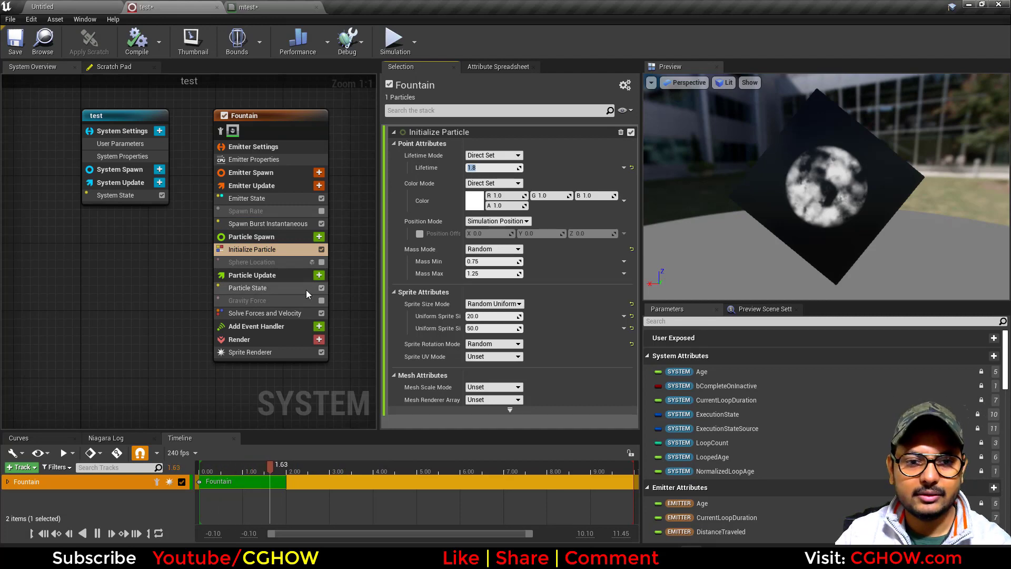
- Add a Dynamic Material Parameters module to Particle Update and set its Radius to 0.4
{"action": "left_click", "coordinate": [319, 276]}
{"action": "type", "text": "dyn"}
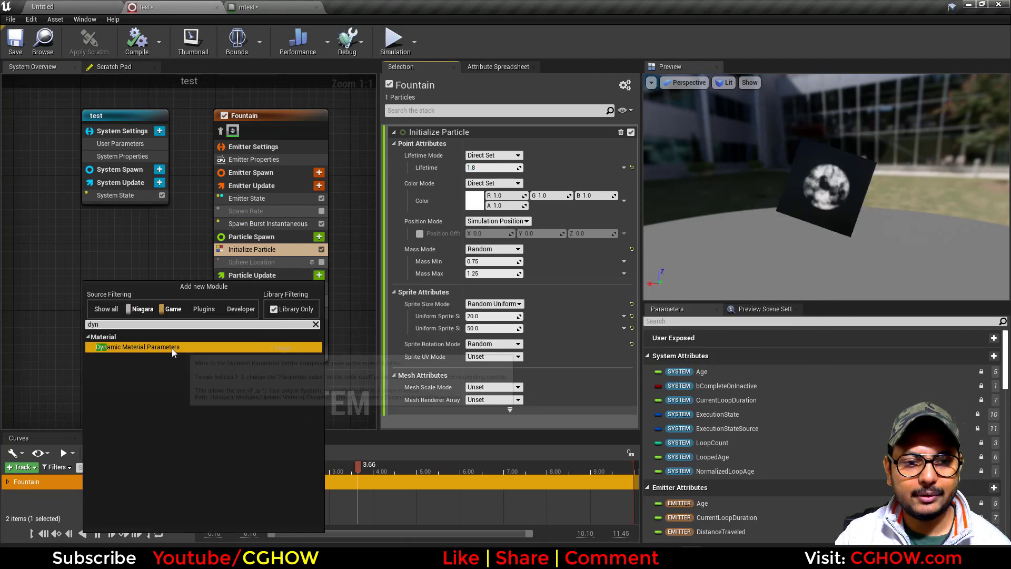
{"action": "left_click", "coordinate": [174, 349]}
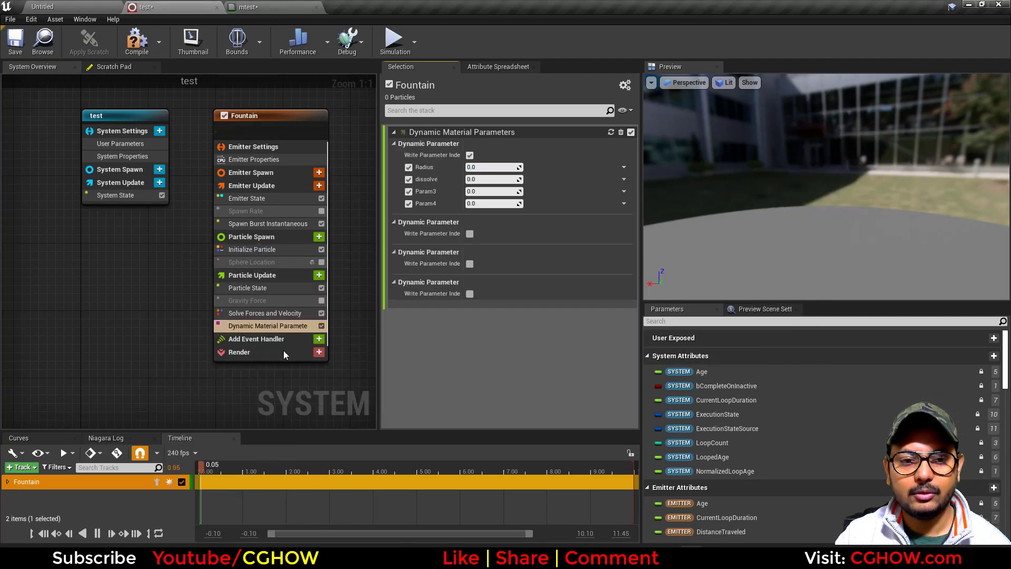
{"action": "left_click", "coordinate": [479, 167]}
{"action": "type", "text": "0.4"}
{"action": "key", "text": "Return"}
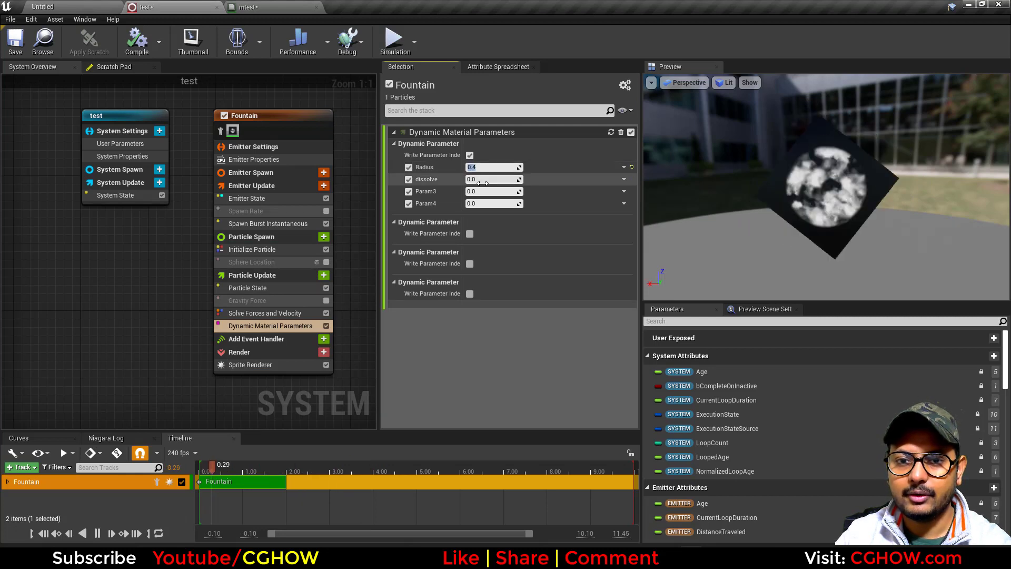
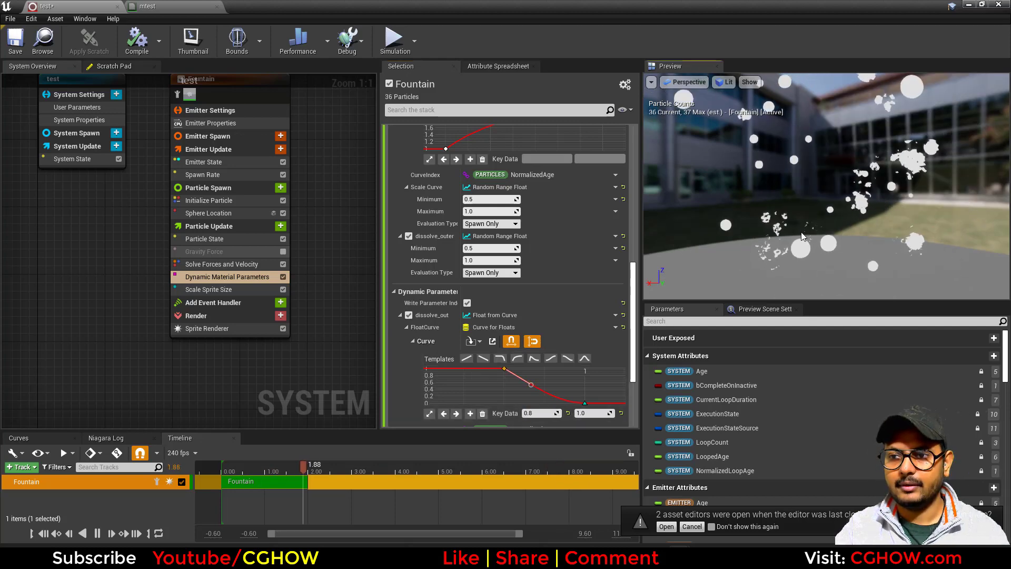
- Inspect the Fountain particles in the preview from several angles and open the material assigned to the Sprite Renderer
{"action": "left_click_drag", "start_coordinate": [766, 260], "coordinate": [778, 287]}
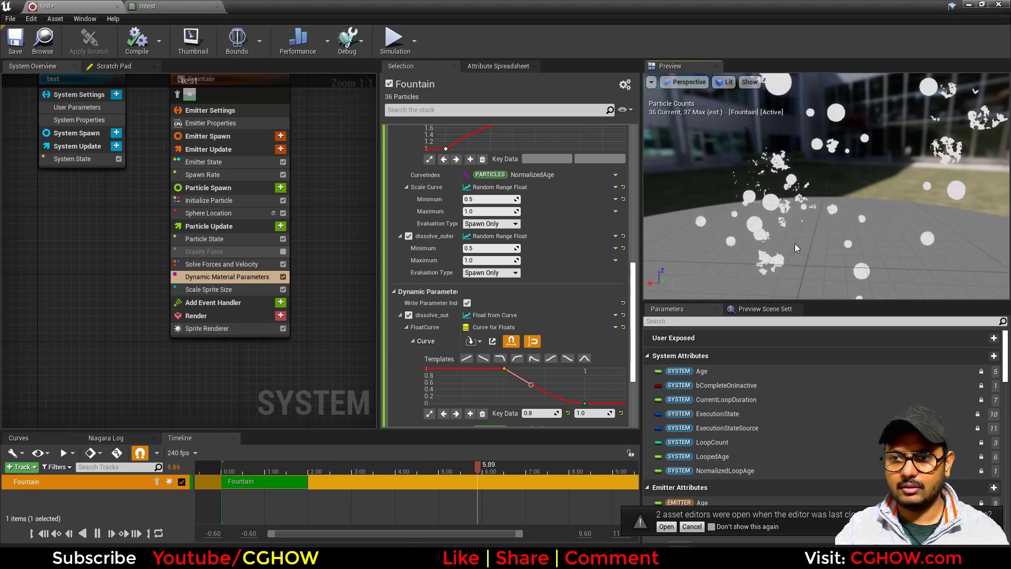
{"action": "left_click_drag", "start_coordinate": [787, 242], "coordinate": [821, 232]}
{"action": "right_click_drag", "start_coordinate": [787, 242], "coordinate": [787, 274]}
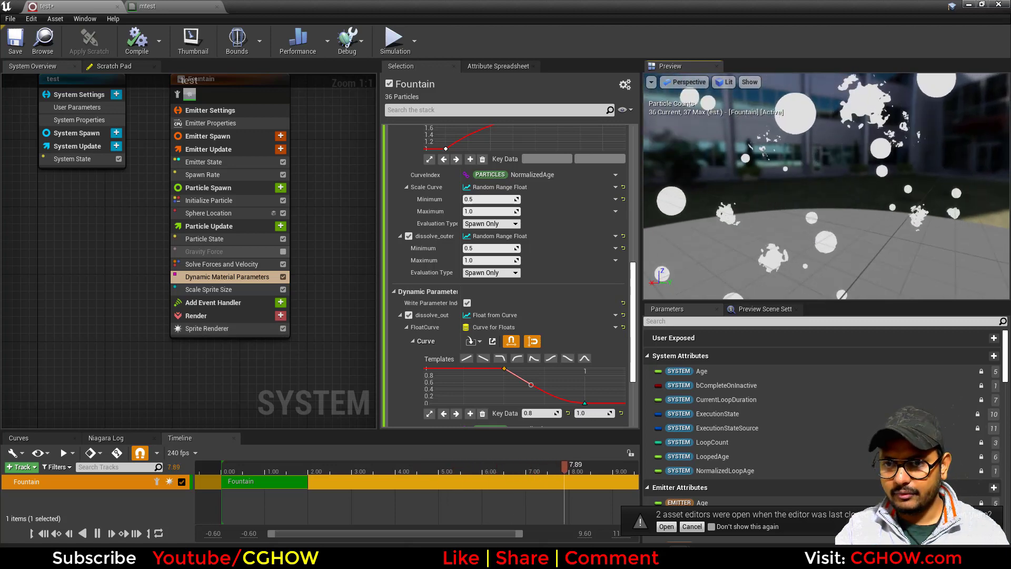
{"action": "left_click", "coordinate": [248, 328]}
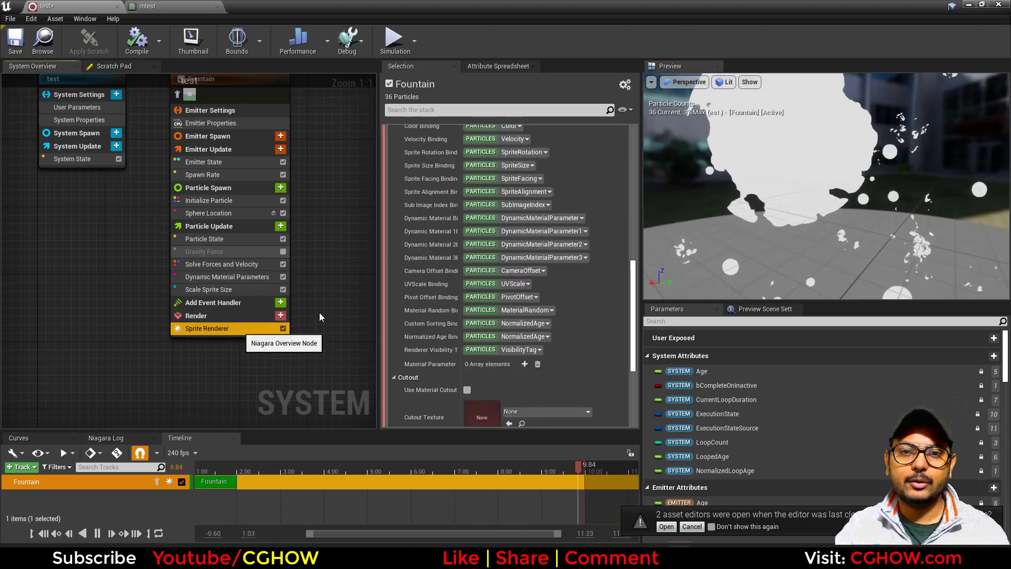
{"action": "scroll", "coordinate": [505, 308], "scroll_direction": "up", "scroll_amount": 15}
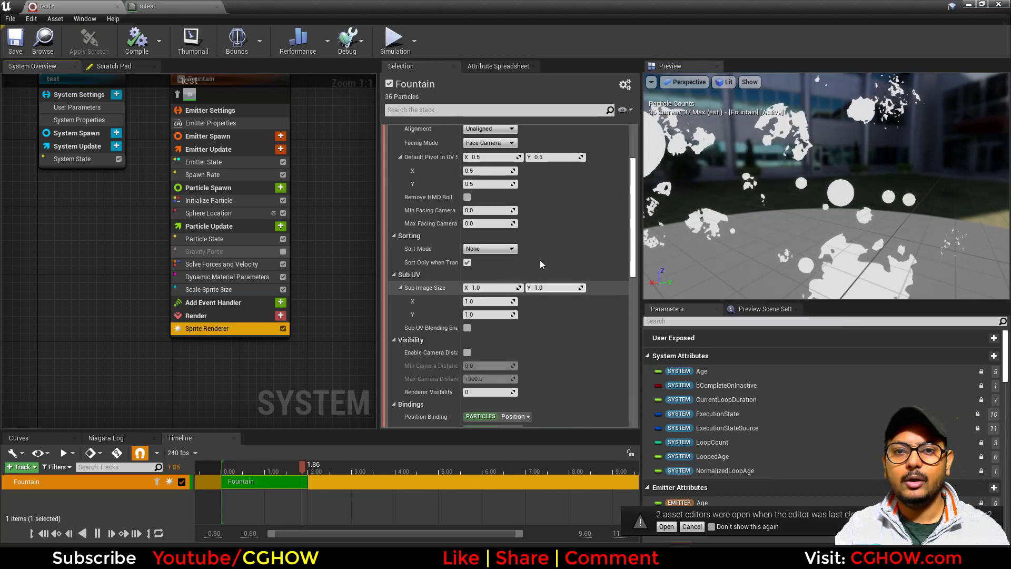
{"action": "double_click", "coordinate": [482, 175]}
- Review the mtest material graph, examining the Dynamic Parameter inputs, the noise Texture Sample and the radial gradient nodes
{"action": "scroll", "coordinate": [653, 316], "scroll_direction": "down", "scroll_amount": 3}
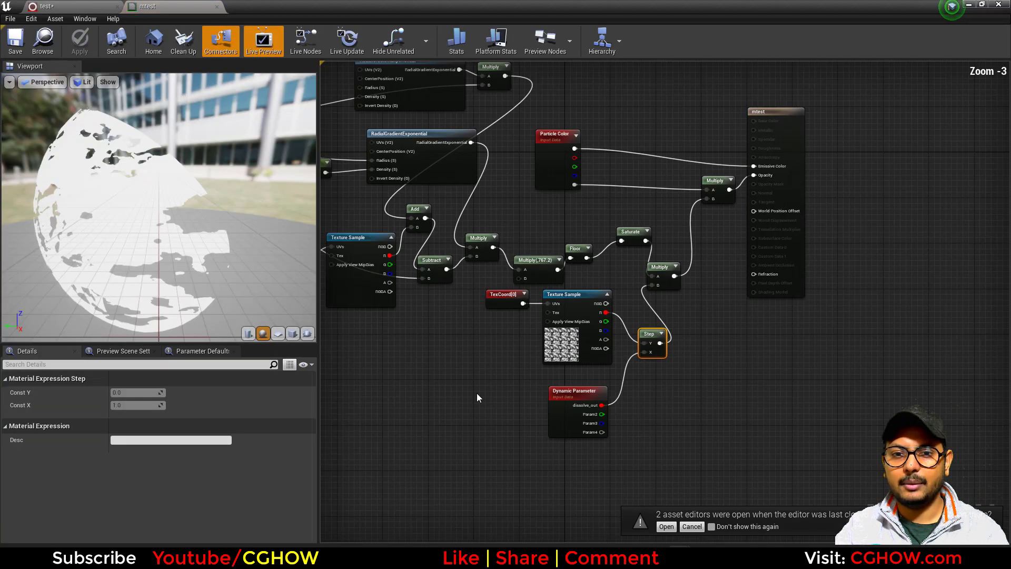
{"action": "right_click_drag", "start_coordinate": [476, 395], "coordinate": [689, 408]}
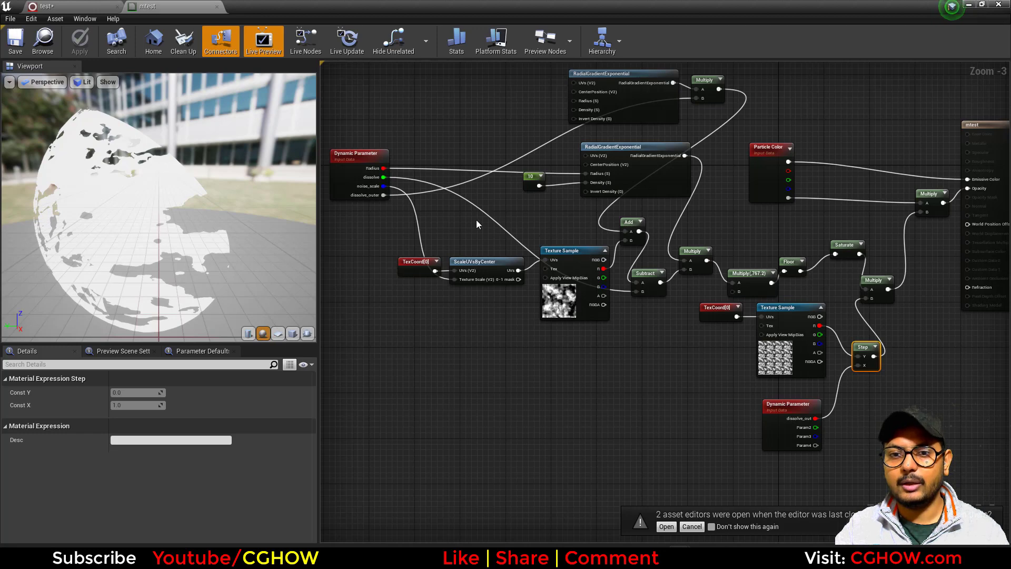
{"action": "scroll", "coordinate": [553, 337], "scroll_direction": "up", "scroll_amount": 2}
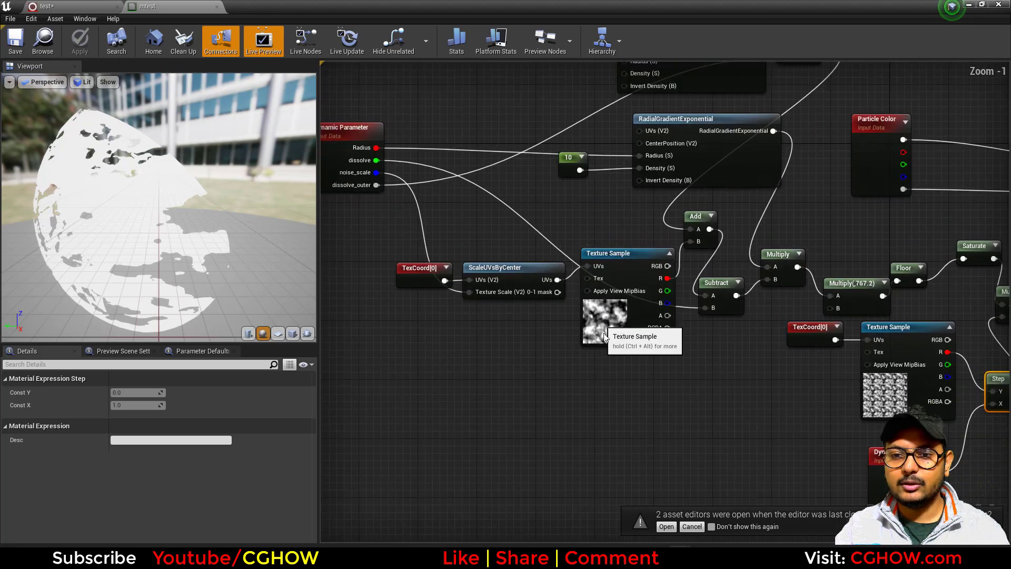
{"action": "left_click", "coordinate": [604, 336]}
{"action": "right_click_drag", "start_coordinate": [563, 167], "coordinate": [552, 271]}
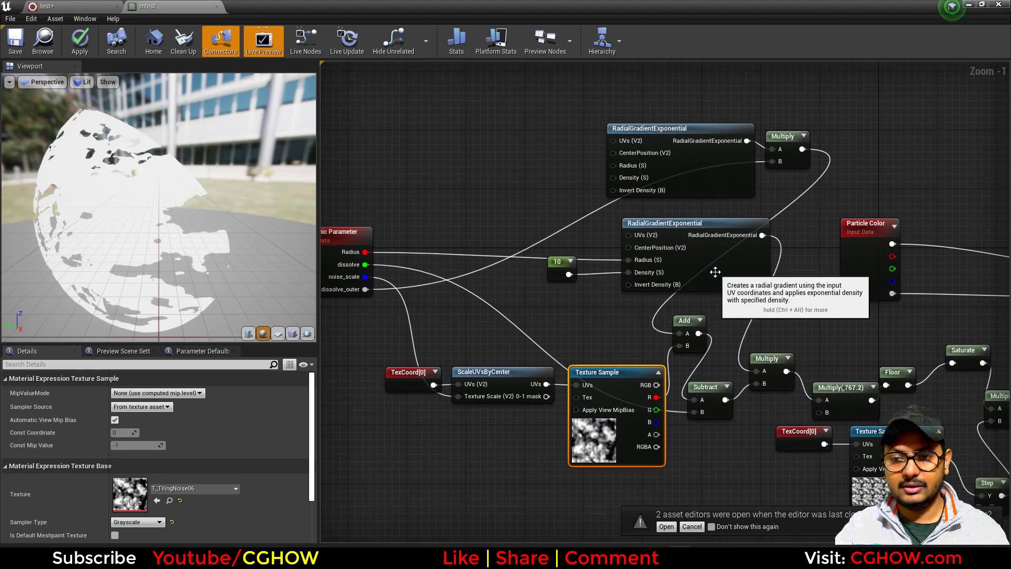
- Preview the lower RadialGradientExponential node's output on a plane mesh
{"action": "left_click", "coordinate": [712, 268]}
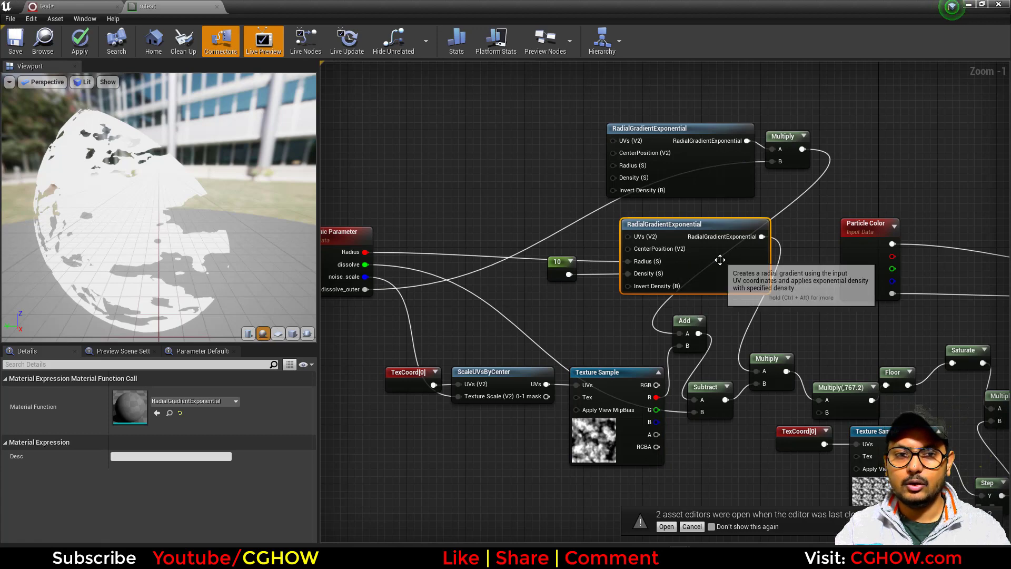
{"action": "key", "text": "space"}
{"action": "left_click", "coordinate": [277, 333]}
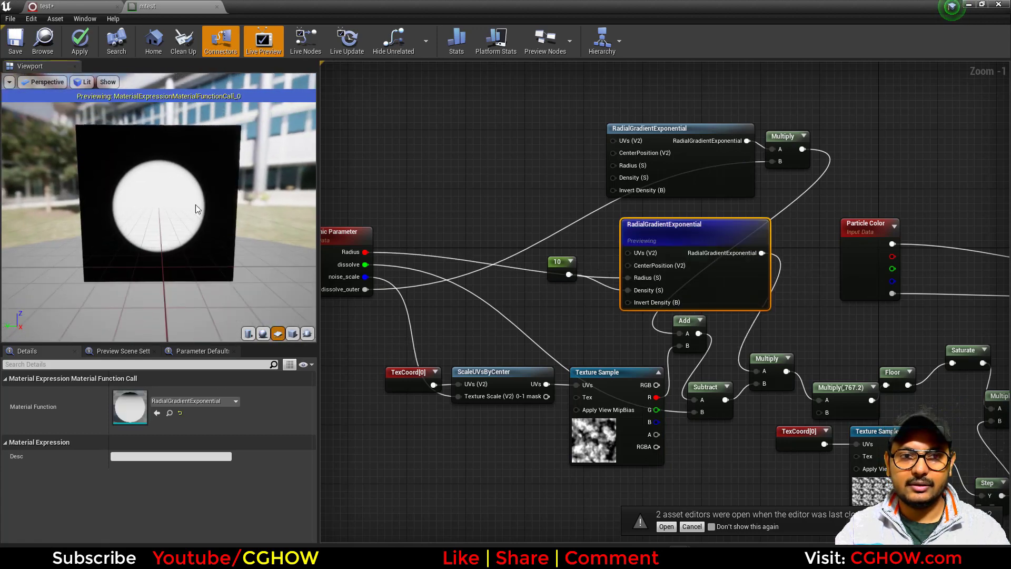
- Duplicate the noise Texture Sample above the Dynamic Parameter node and connect its red channel to input A of a new Multiply
{"action": "left_click", "coordinate": [602, 427]}
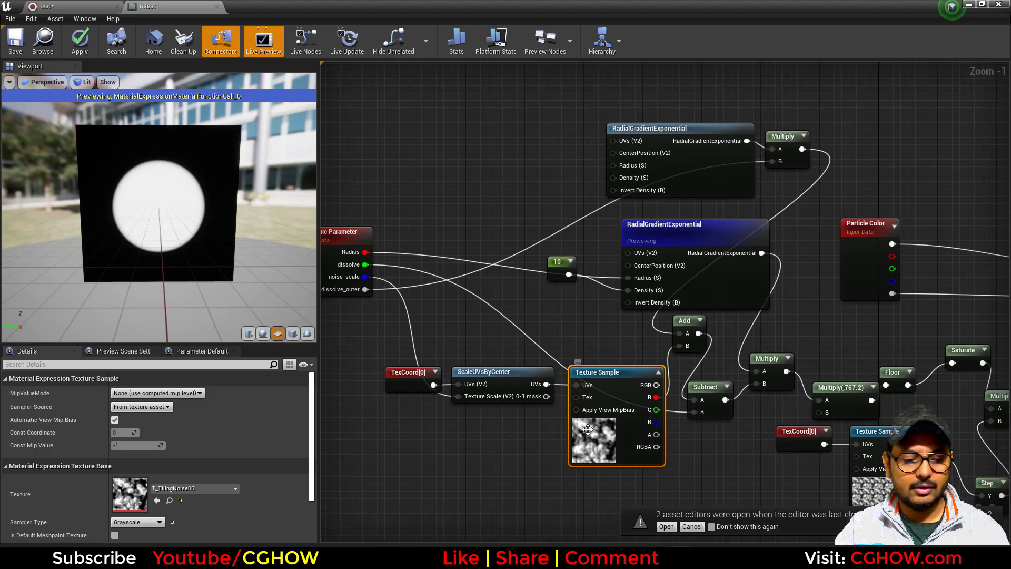
{"action": "key", "text": "ctrl+v"}
{"action": "left_click_drag", "start_coordinate": [414, 169], "coordinate": [386, 155]}
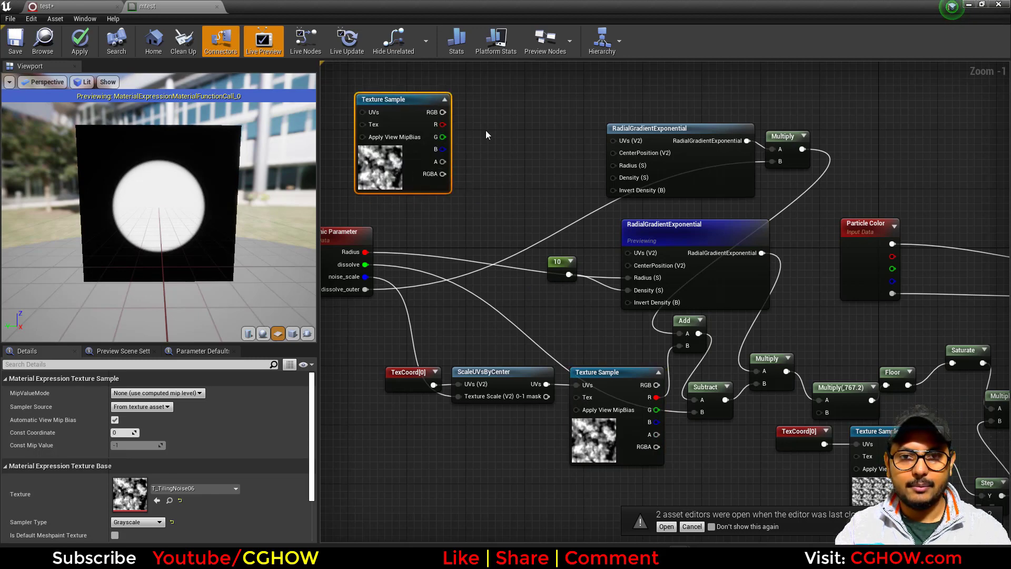
{"action": "key", "text": "m"}
{"action": "left_click", "coordinate": [485, 132]}
{"action": "left_click_drag", "start_coordinate": [442, 126], "coordinate": [498, 151]}
{"action": "left_click_drag", "start_coordinate": [523, 162], "coordinate": [504, 143]}
{"action": "scroll", "coordinate": [515, 175], "scroll_direction": "down", "scroll_amount": 1}
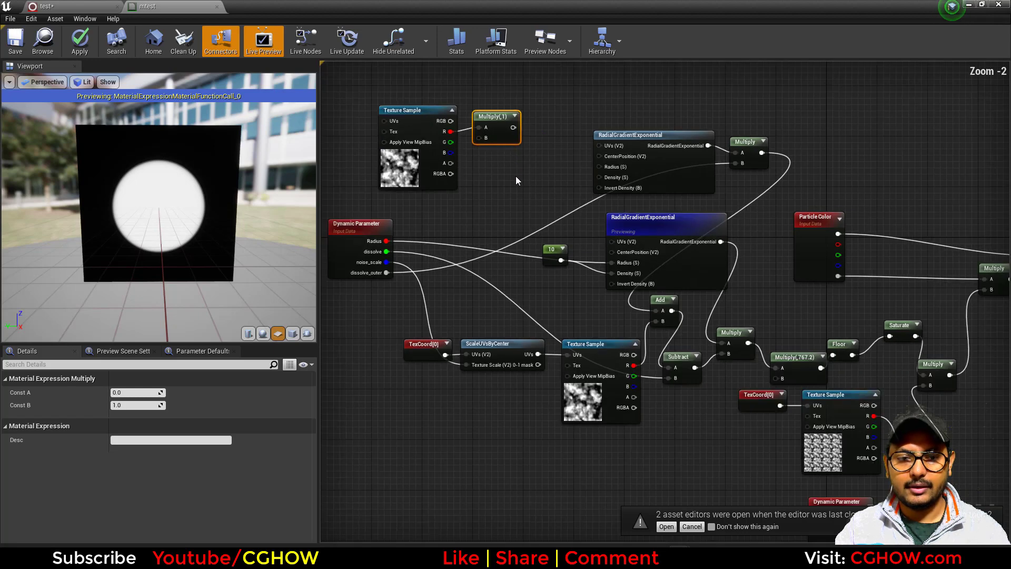
- Add the Multiply output to a new TexCoord with an Add node and feed the sum into the lower RadialGradientExponential's UVs
{"action": "left_click_drag", "start_coordinate": [538, 181], "coordinate": [492, 199]}
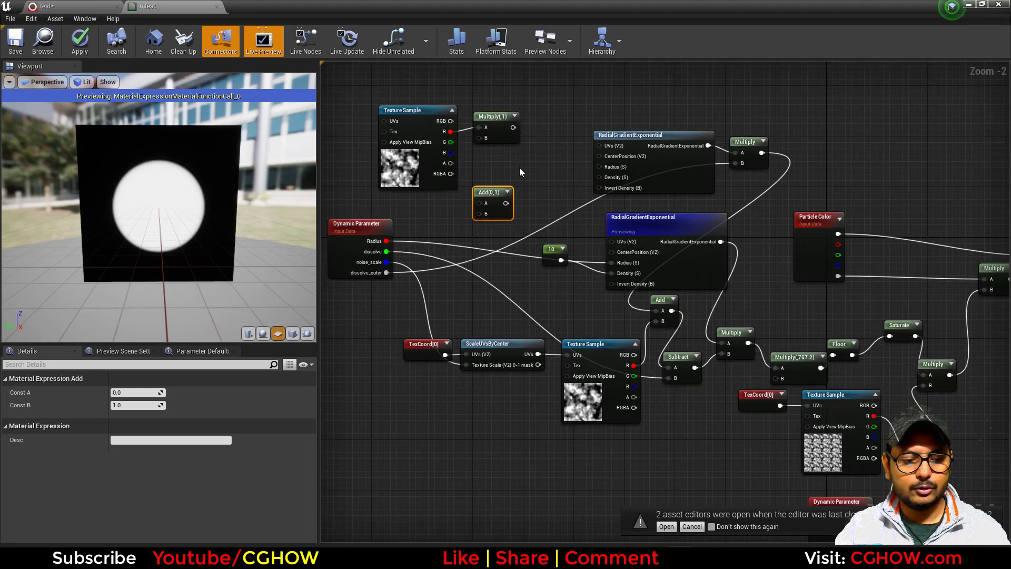
{"action": "left_click", "coordinate": [519, 172]}
{"action": "left_click_drag", "start_coordinate": [561, 184], "coordinate": [612, 242]}
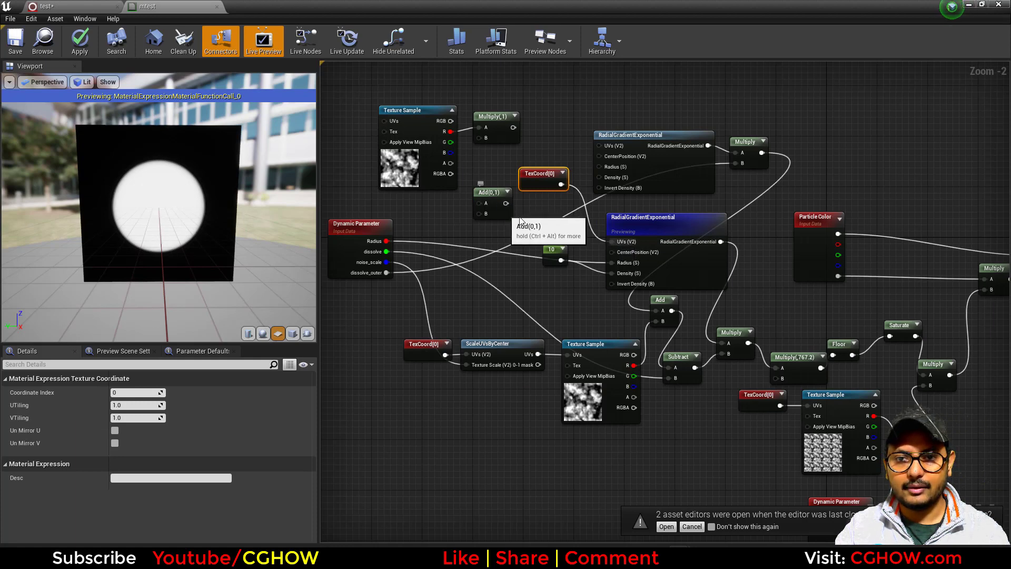
{"action": "left_click_drag", "start_coordinate": [504, 211], "coordinate": [568, 223]}
{"action": "left_click_drag", "start_coordinate": [559, 183], "coordinate": [612, 242]}
{"action": "left_click_drag", "start_coordinate": [533, 174], "coordinate": [547, 226]}
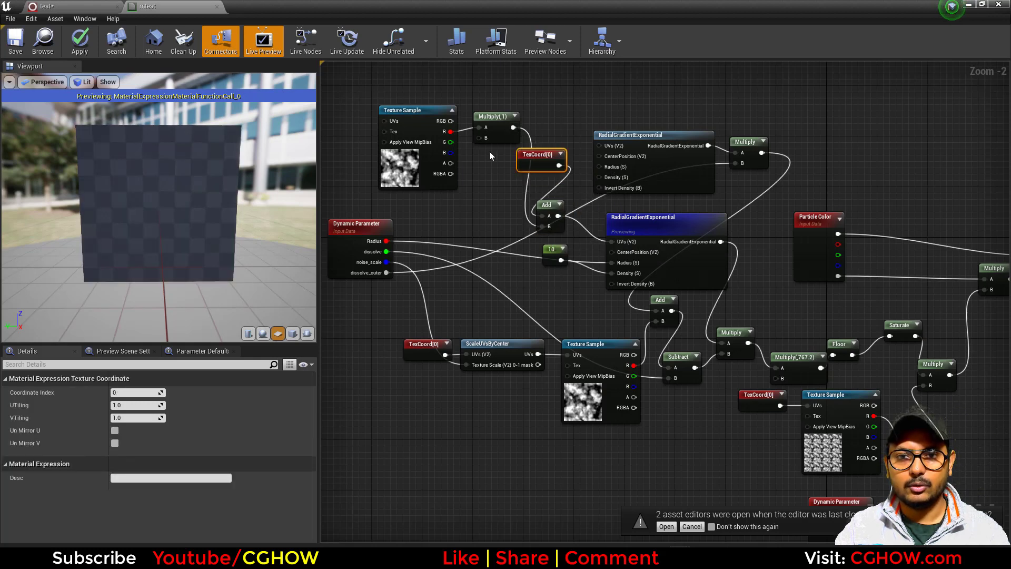
{"action": "left_click_drag", "start_coordinate": [488, 137], "coordinate": [483, 194]}
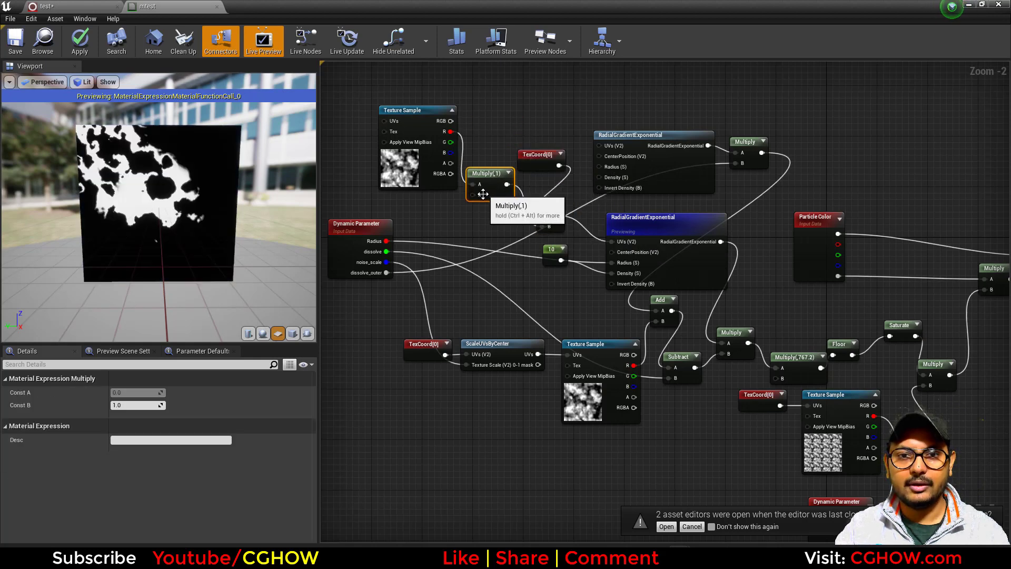
- Try 0 and 0.2 as the new Multiply node's Const B, settling on 0.1
{"action": "left_click", "coordinate": [122, 404]}
{"action": "type", "text": "0"}
{"action": "key", "text": "Return"}
{"action": "type", "text": "."}
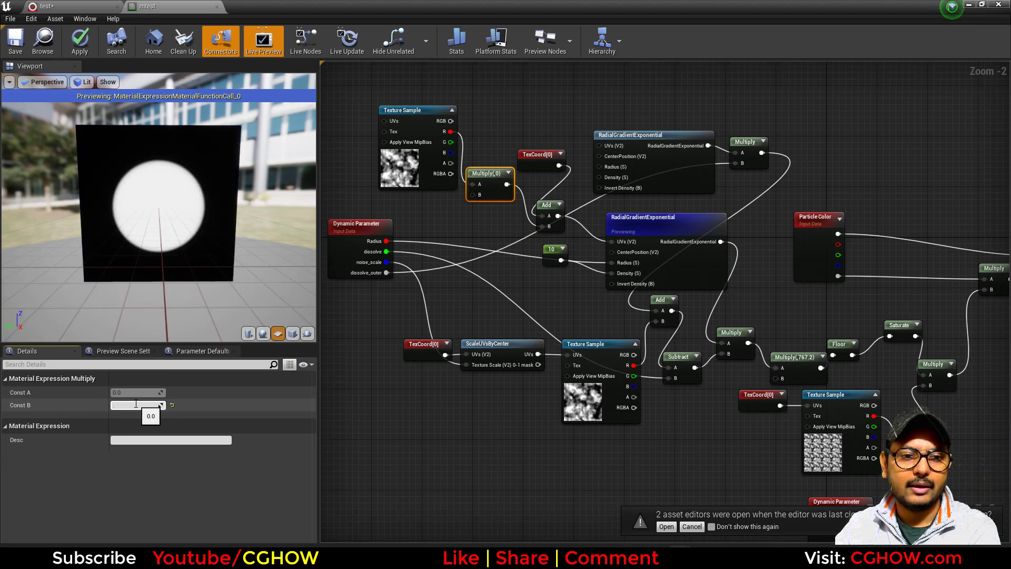
{"action": "type", "text": "1"}
{"action": "key", "text": "Return"}
{"action": "type", "text": ".2"}
{"action": "key", "text": "Return"}
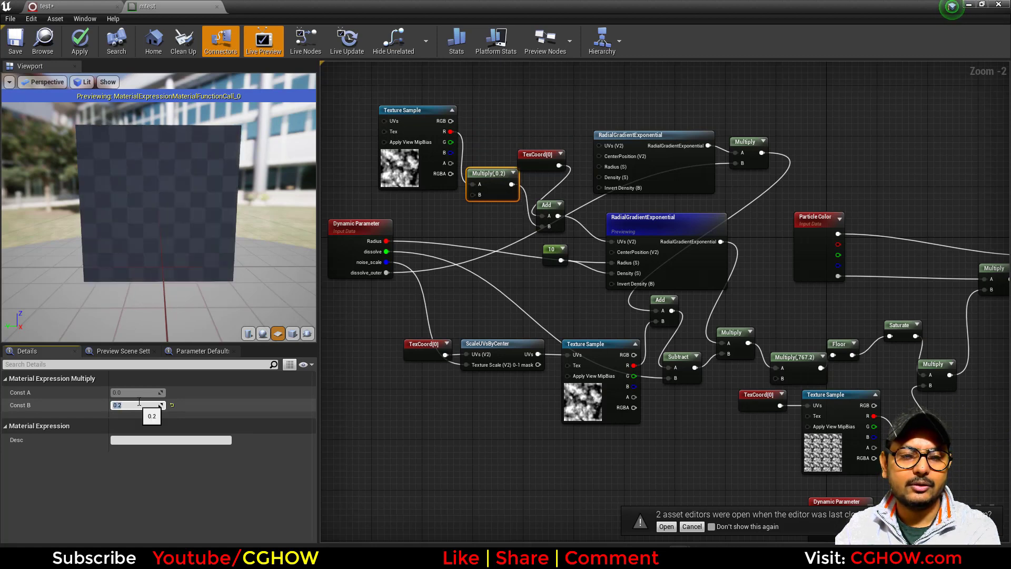
{"action": "type", "text": ".1"}
{"action": "key", "text": "Return"}
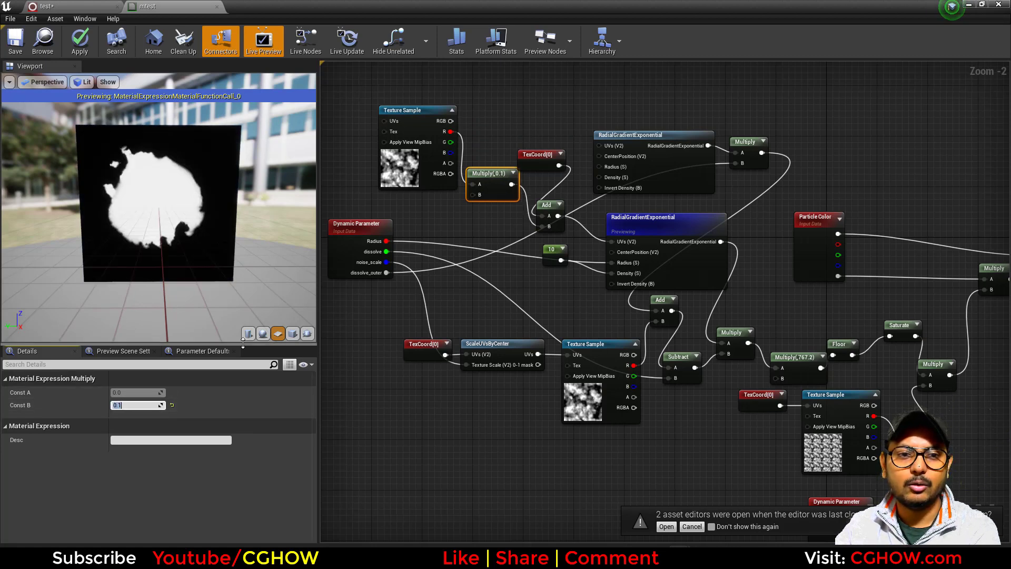
- Connect the second Dynamic Parameter node's Param2 output to input B of the new distortion Multiply
{"action": "scroll", "coordinate": [417, 169], "scroll_direction": "up", "scroll_amount": 3}
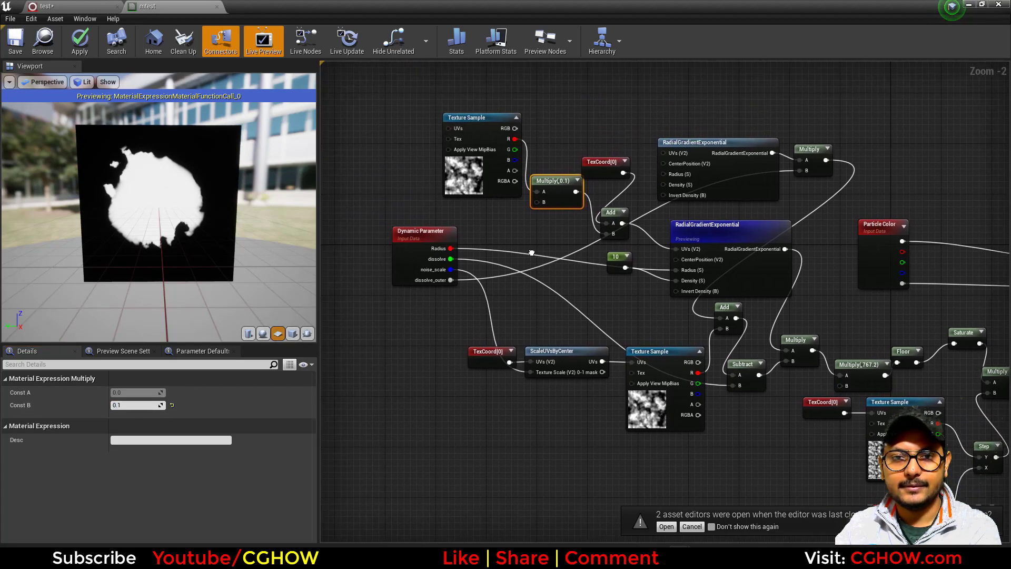
{"action": "right_click_drag", "start_coordinate": [501, 215], "coordinate": [486, 188]}
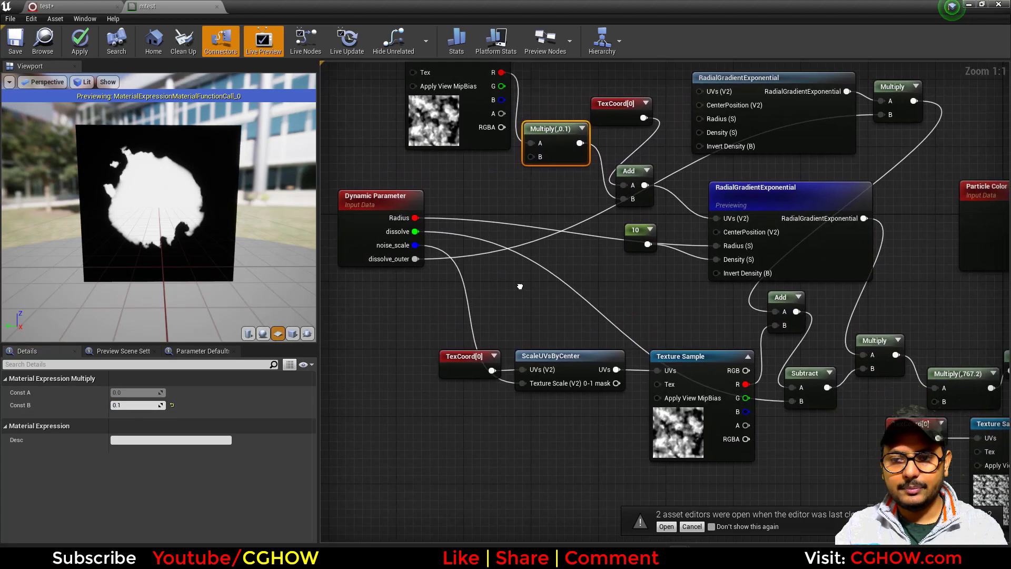
{"action": "right_click_drag", "start_coordinate": [519, 287], "coordinate": [405, 141]}
{"action": "scroll", "coordinate": [663, 377], "scroll_direction": "down", "scroll_amount": 1}
{"action": "left_click_drag", "start_coordinate": [910, 449], "coordinate": [453, 133]}
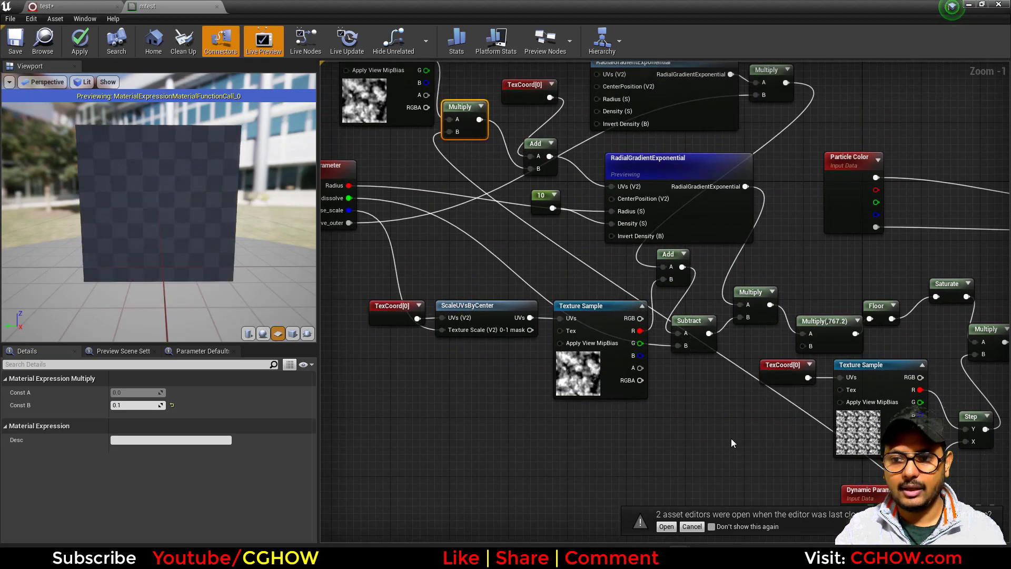
- Rename Param2 of the second Dynamic Parameter node to distort and save the material
{"action": "right_click_drag", "start_coordinate": [896, 482], "coordinate": [757, 325]}
{"action": "left_click", "coordinate": [739, 315]}
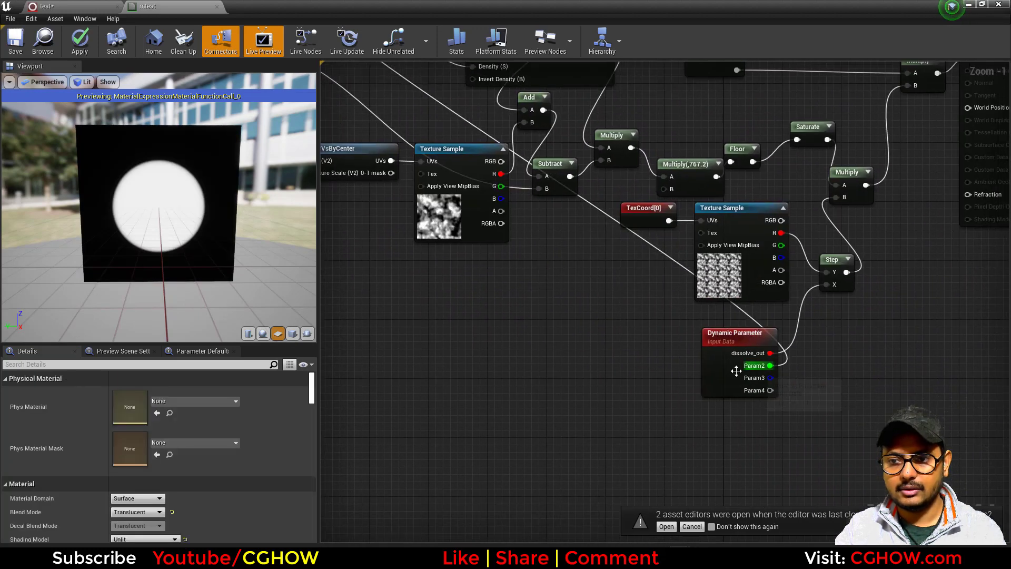
{"action": "left_click", "coordinate": [736, 371]}
{"action": "left_click", "coordinate": [114, 417]}
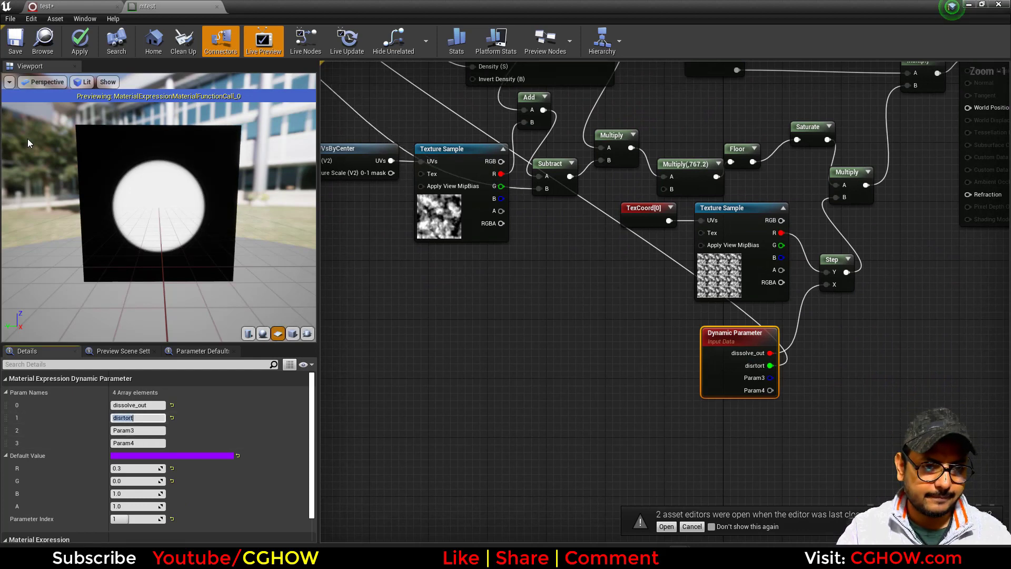
{"action": "left_click", "coordinate": [127, 418]}
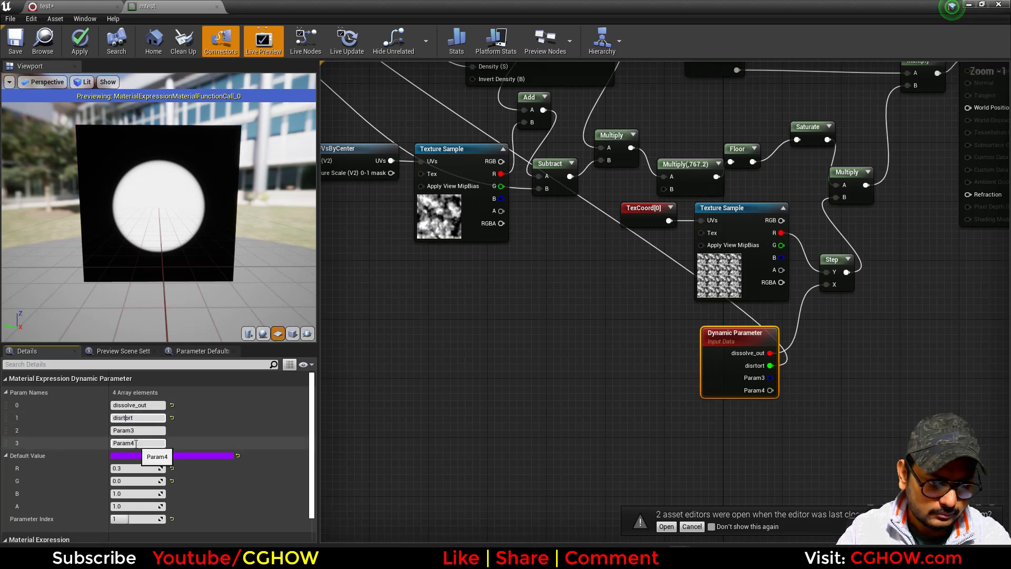
{"action": "key", "text": "Delete"}
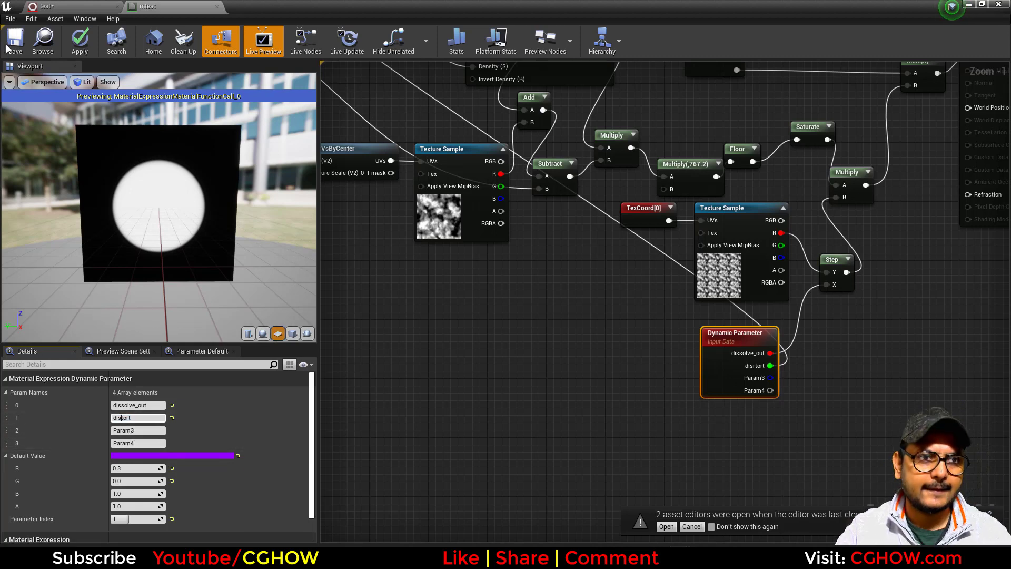
{"action": "left_click", "coordinate": [14, 42]}
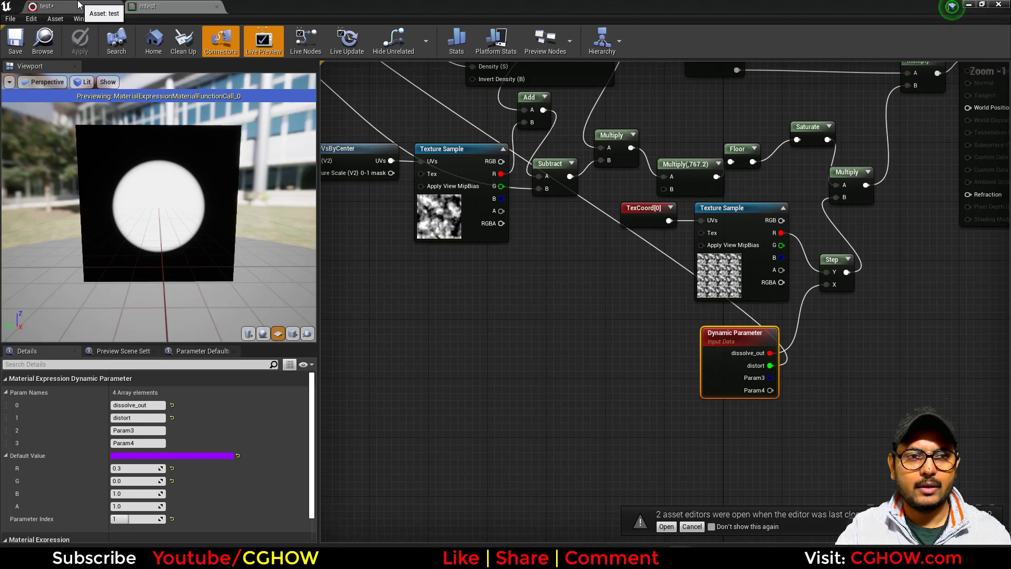
- In the test system's Dynamic Material Parameters module, set distort to 0.2
{"action": "left_click", "coordinate": [78, 5]}
{"action": "left_click", "coordinate": [227, 277]}
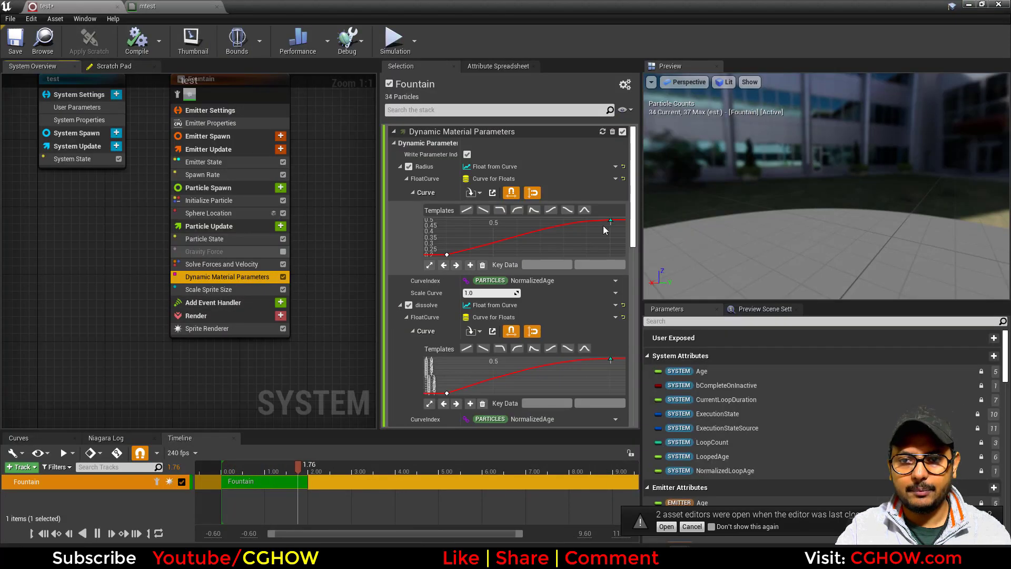
{"action": "scroll", "coordinate": [527, 263], "scroll_direction": "down", "scroll_amount": 10}
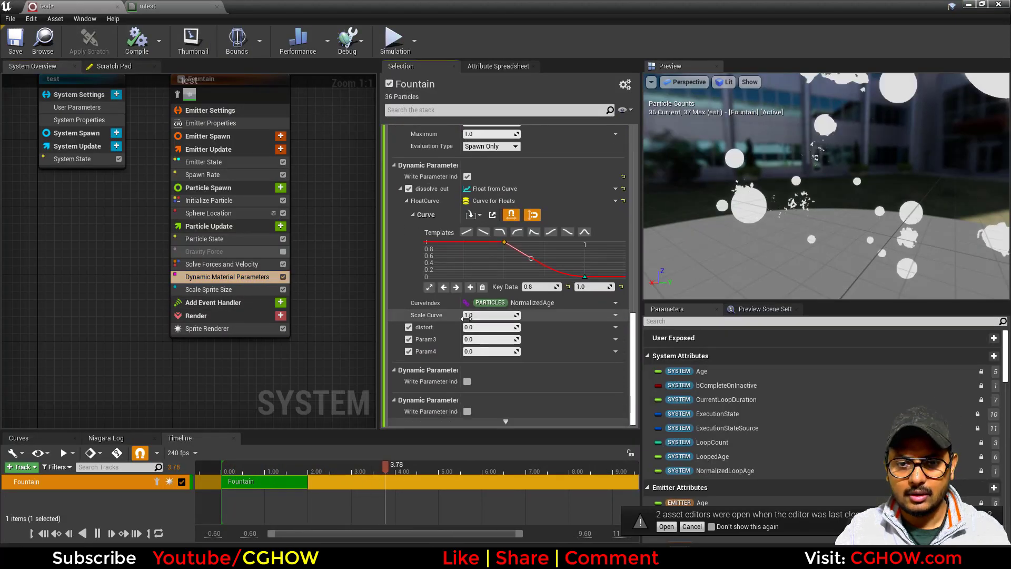
{"action": "left_click", "coordinate": [480, 326]}
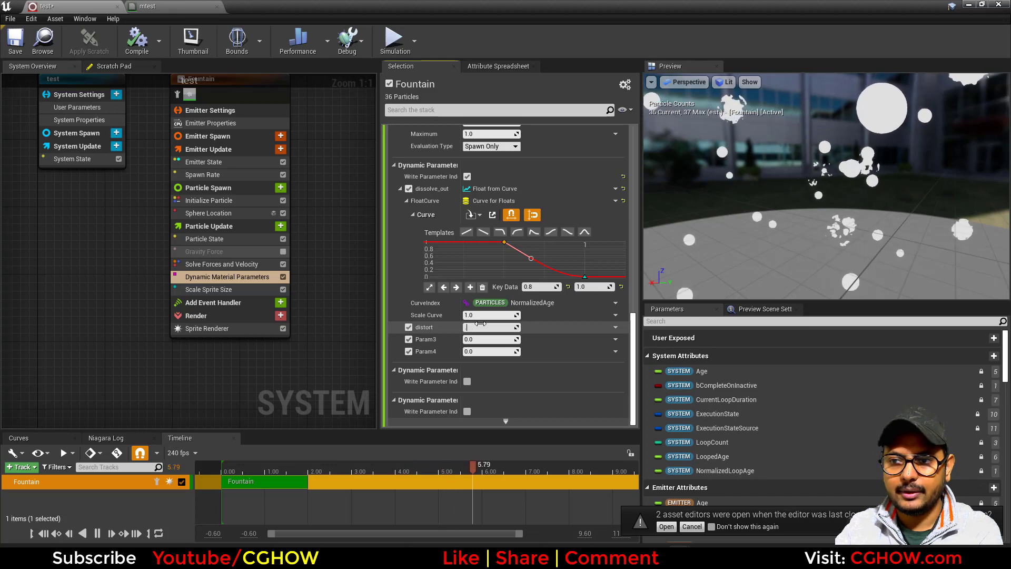
{"action": "type", "text": "0.2"}
{"action": "key", "text": "Return"}
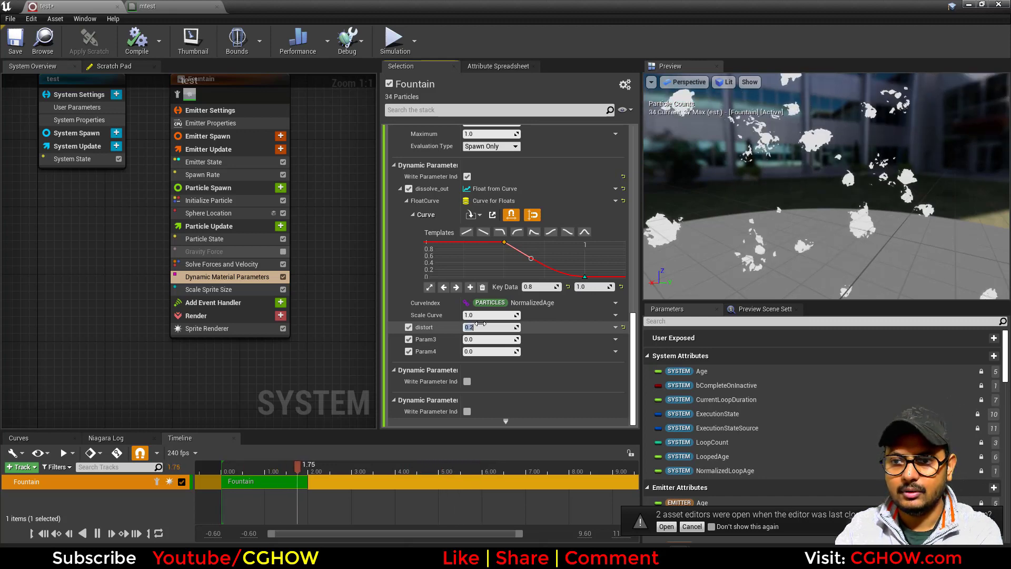
- Drive distort with a Float from Curve input and apply the linear ramp-down template
{"action": "left_click", "coordinate": [615, 328]}
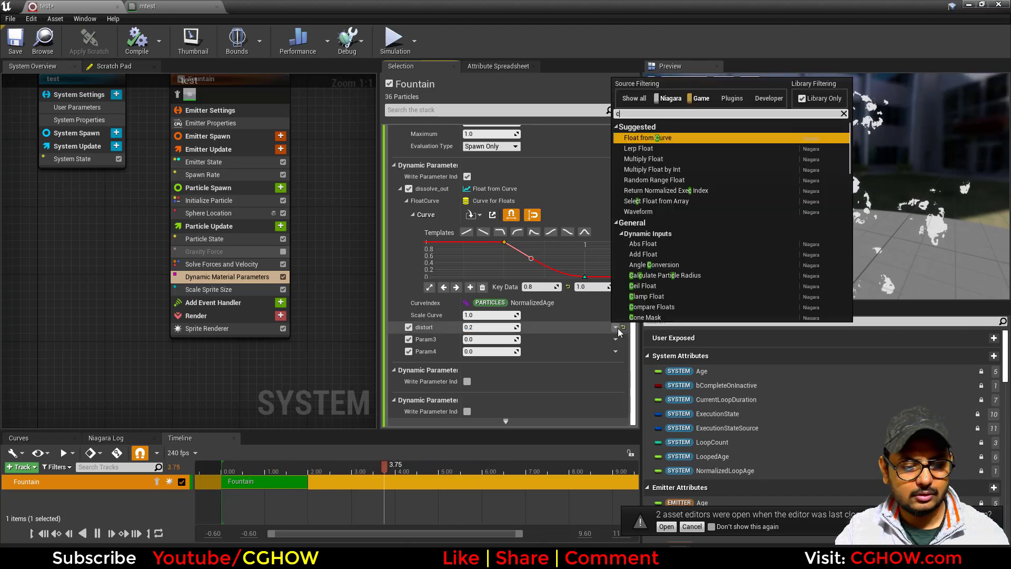
{"action": "left_click", "coordinate": [672, 138]}
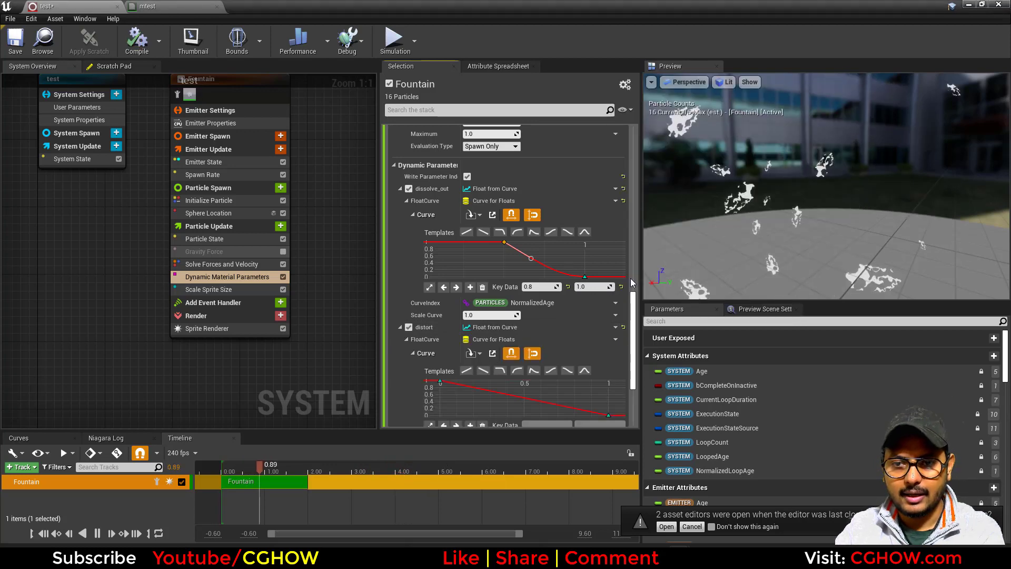
{"action": "left_click", "coordinate": [483, 370]}
{"action": "scroll", "coordinate": [527, 342], "scroll_direction": "down", "scroll_amount": 5}
- Set the first key of the distort curve to time 0.2 and value 0
{"action": "left_click", "coordinate": [440, 255]}
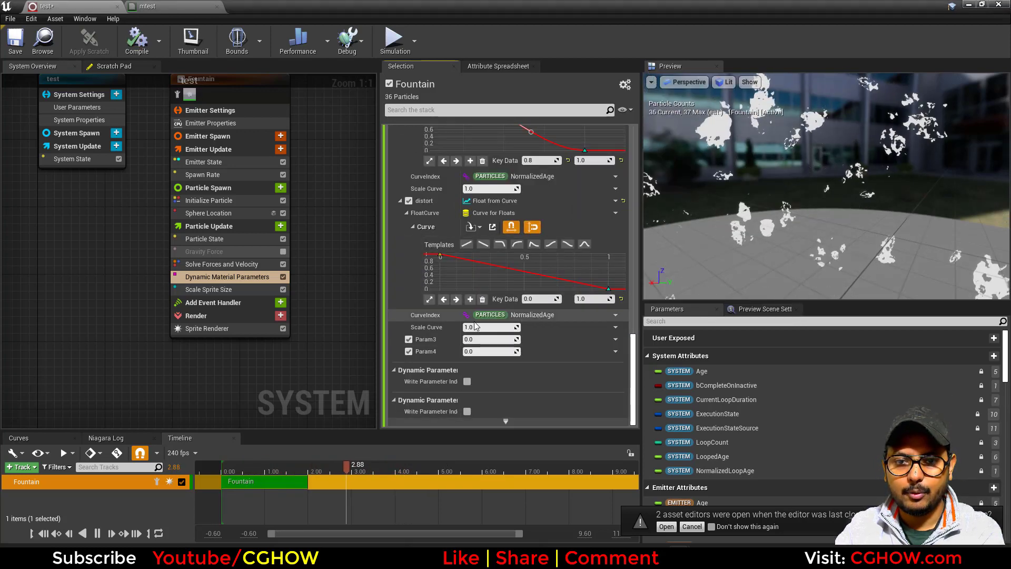
{"action": "left_click", "coordinate": [539, 299]}
{"action": "type", "text": ".2"}
{"action": "key", "text": "Return"}
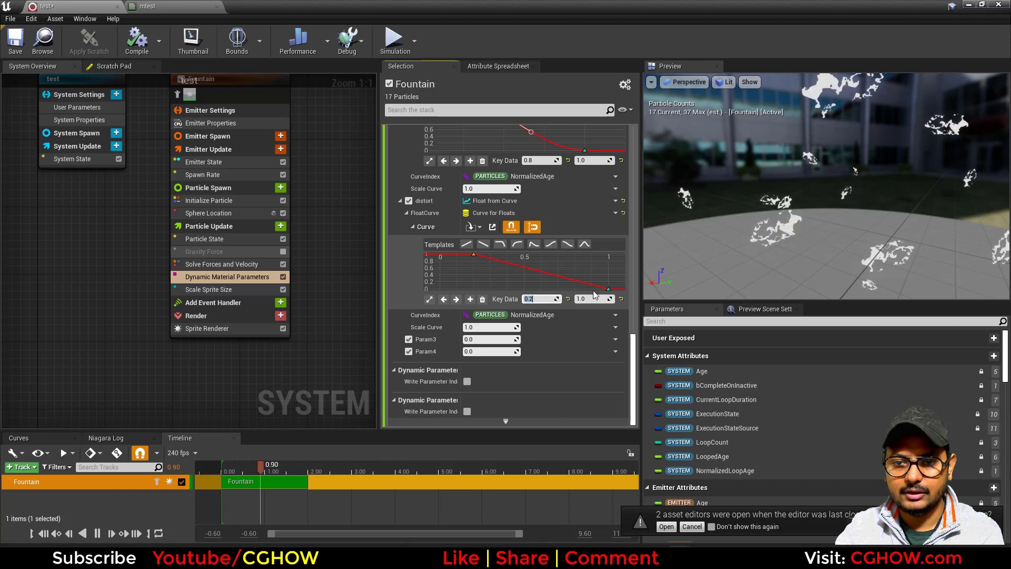
{"action": "key", "text": "Tab"}
{"action": "type", "text": "0"}
{"action": "key", "text": "Return"}
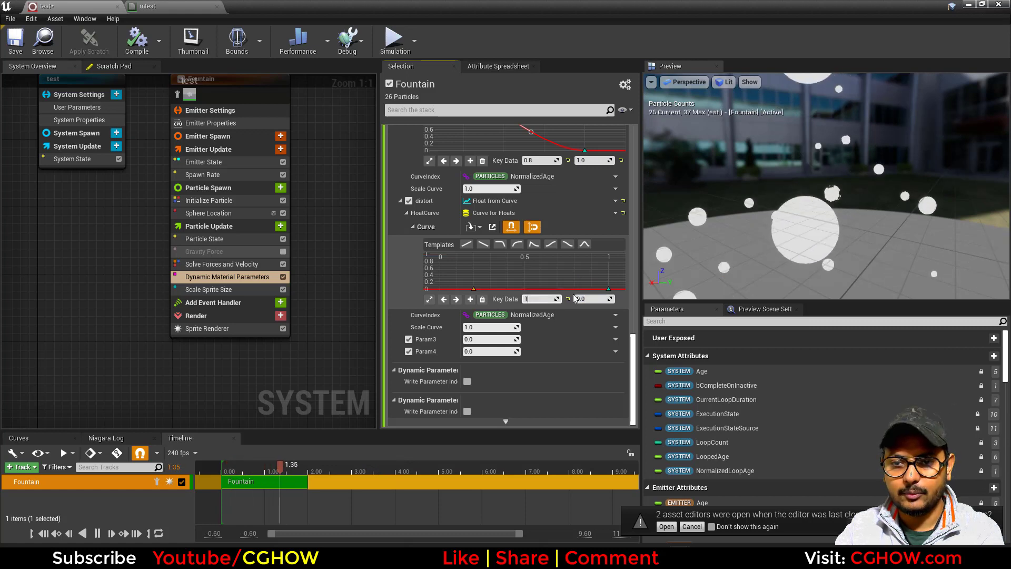
- Move the selected distort curve key to time 1 with value 0.3 and fit the curve view to its keys
{"action": "type", "text": "1"}
{"action": "key", "text": "Return"}
{"action": "type", "text": ".3"}
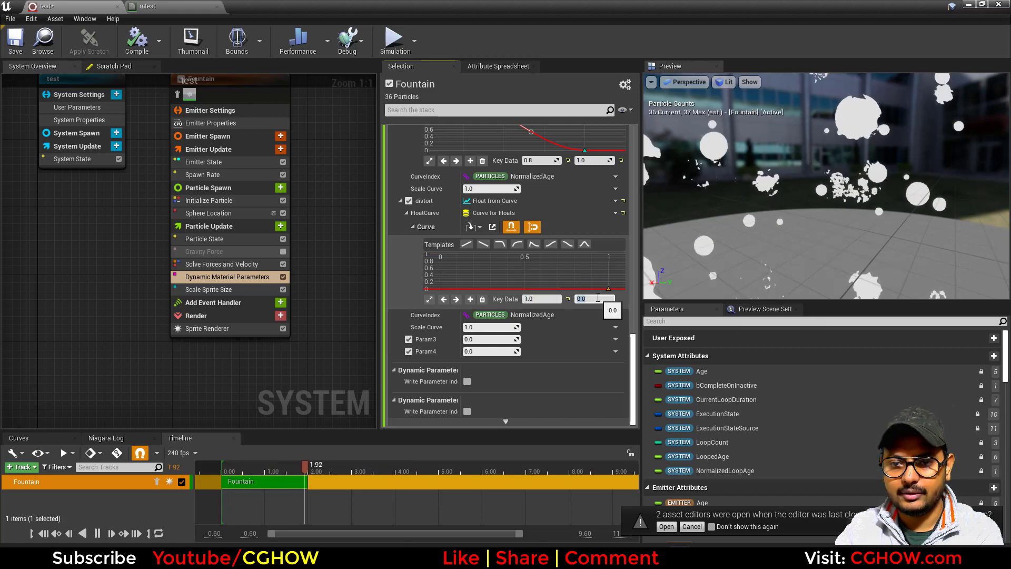
{"action": "key", "text": "Return"}
{"action": "left_click", "coordinate": [430, 299]}
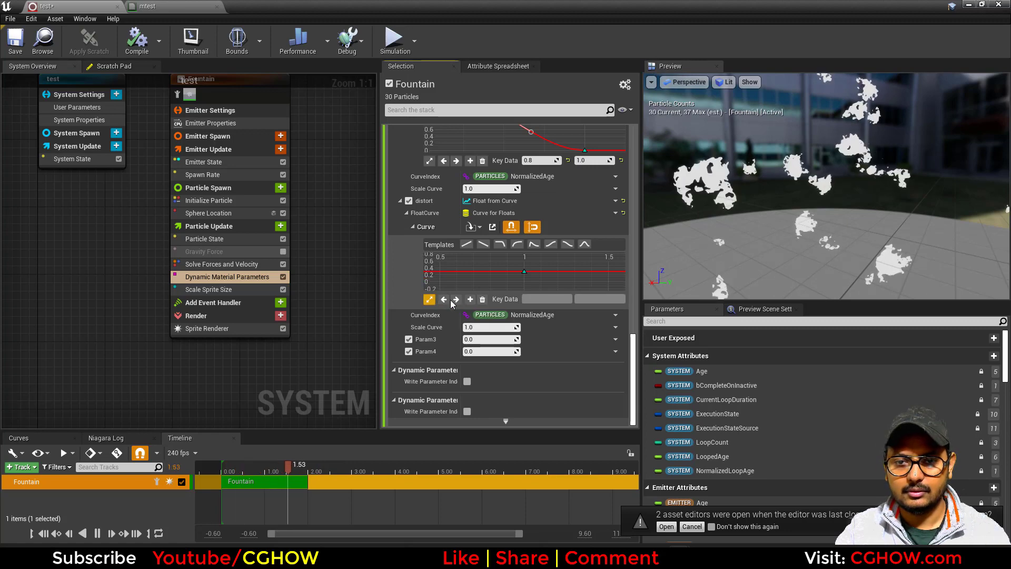
- Add another key to the distort curve, set it to time 1 and value 0.3, and fit all keys in view
{"action": "middle_click", "coordinate": [550, 275]}
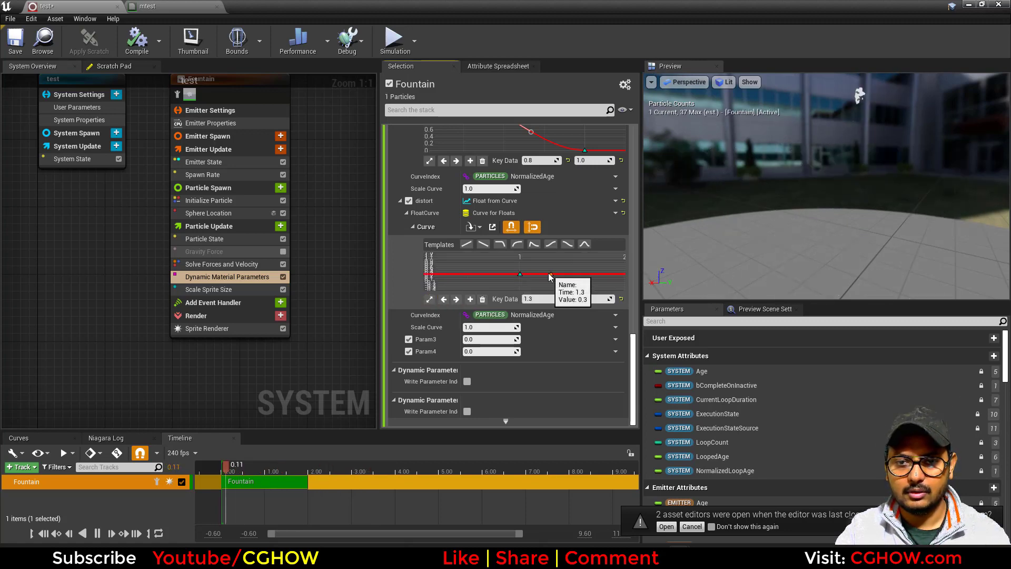
{"action": "left_click", "coordinate": [537, 299]}
{"action": "type", "text": "1"}
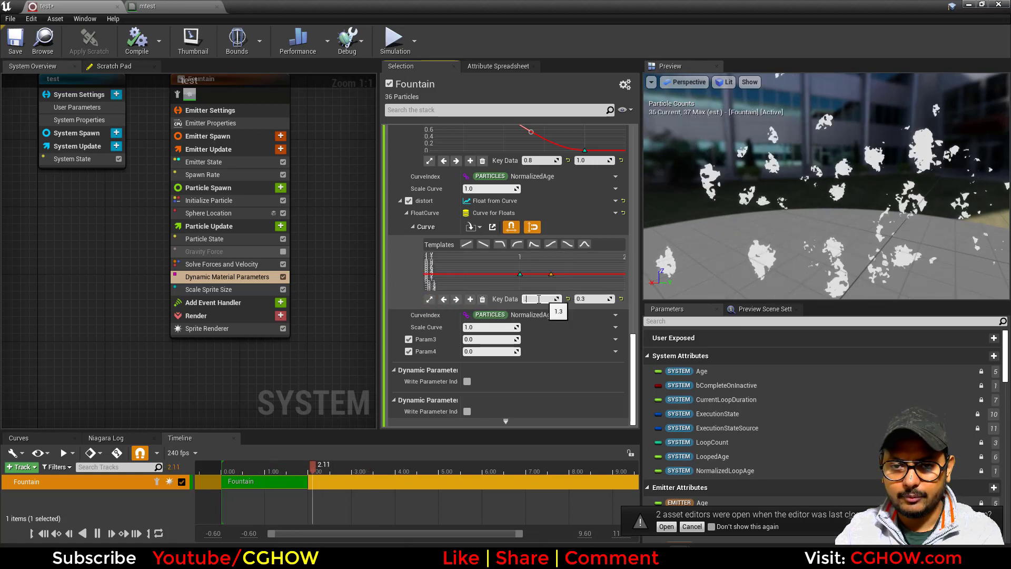
{"action": "key", "text": "Return"}
{"action": "left_click", "coordinate": [594, 300]}
{"action": "type", "text": ".3"}
{"action": "key", "text": "Return"}
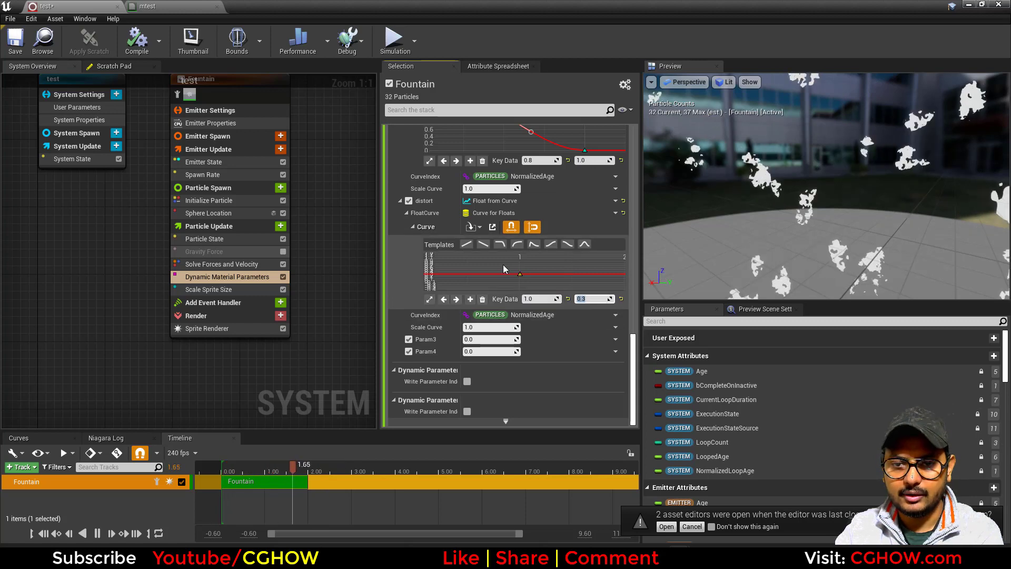
{"action": "left_click", "coordinate": [428, 299]}
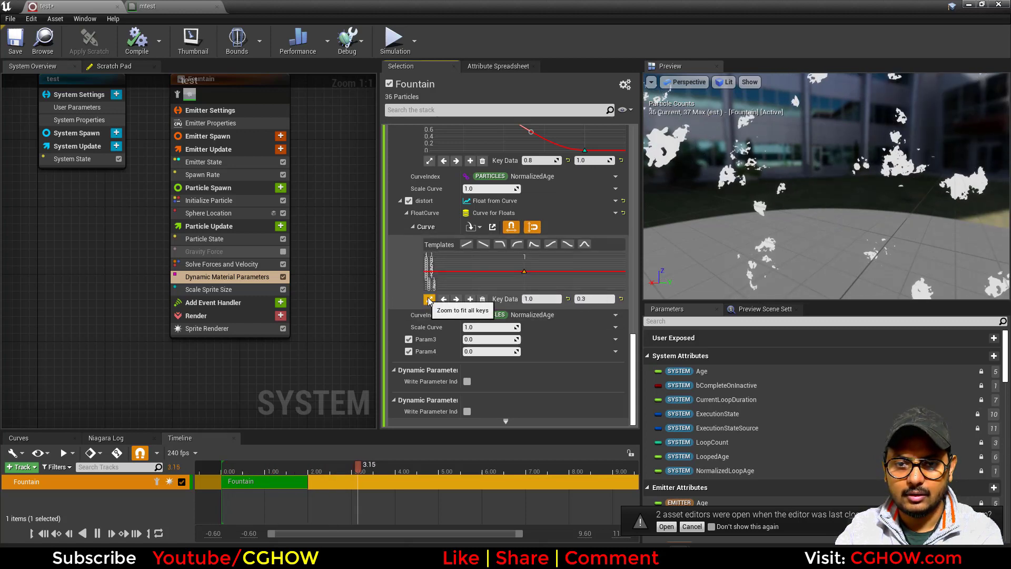
- Add another key to the distort curve and set its first key to time 0.2 and value 0
{"action": "left_click", "coordinate": [481, 276]}
{"action": "left_click", "coordinate": [598, 272], "text": "shift"}
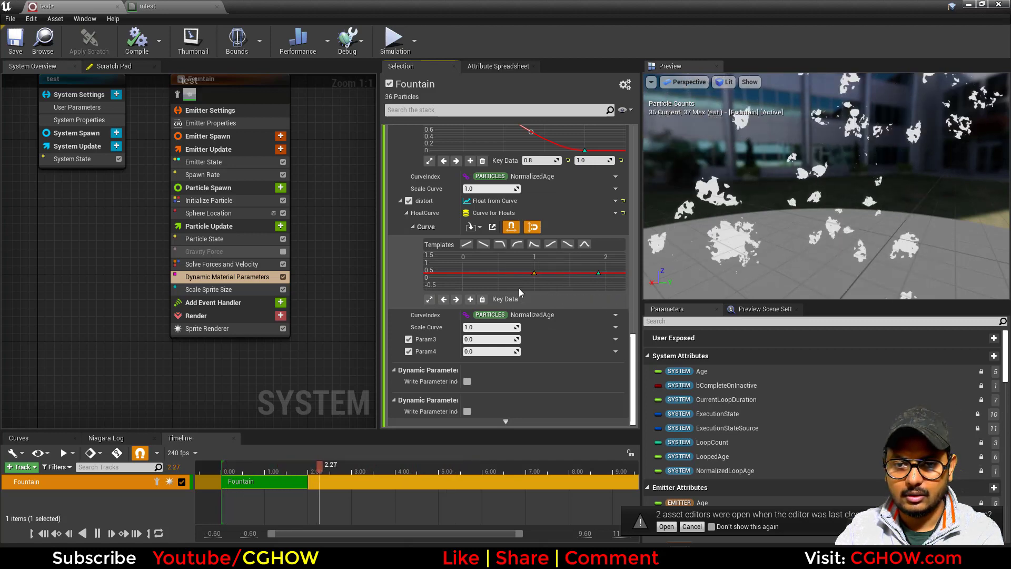
{"action": "left_click", "coordinate": [534, 273]}
{"action": "left_click", "coordinate": [539, 299]}
{"action": "type", "text": "0"}
{"action": "key", "text": "Return"}
{"action": "left_click", "coordinate": [583, 298]}
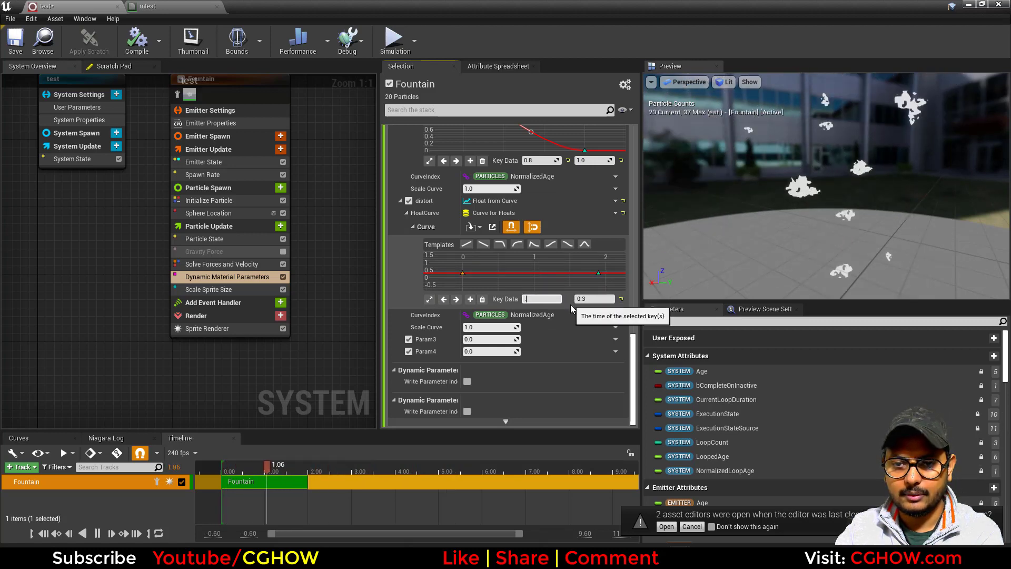
{"action": "type", "text": "0.2"}
{"action": "key", "text": "Return"}
{"action": "type", "text": "0"}
{"action": "key", "text": "Return"}
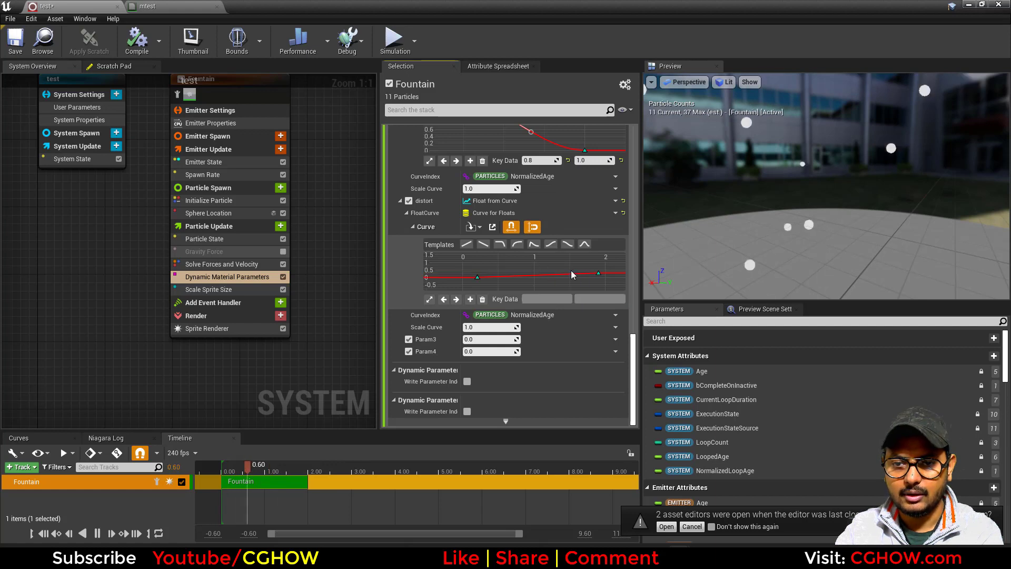
- Move the last distort curve key to time 1 and fit the curve view to its keys
{"action": "left_click_drag", "start_coordinate": [616, 292], "coordinate": [616, 292]}
{"action": "left_click", "coordinate": [550, 299]}
{"action": "type", "text": "1"}
{"action": "key", "text": "Return"}
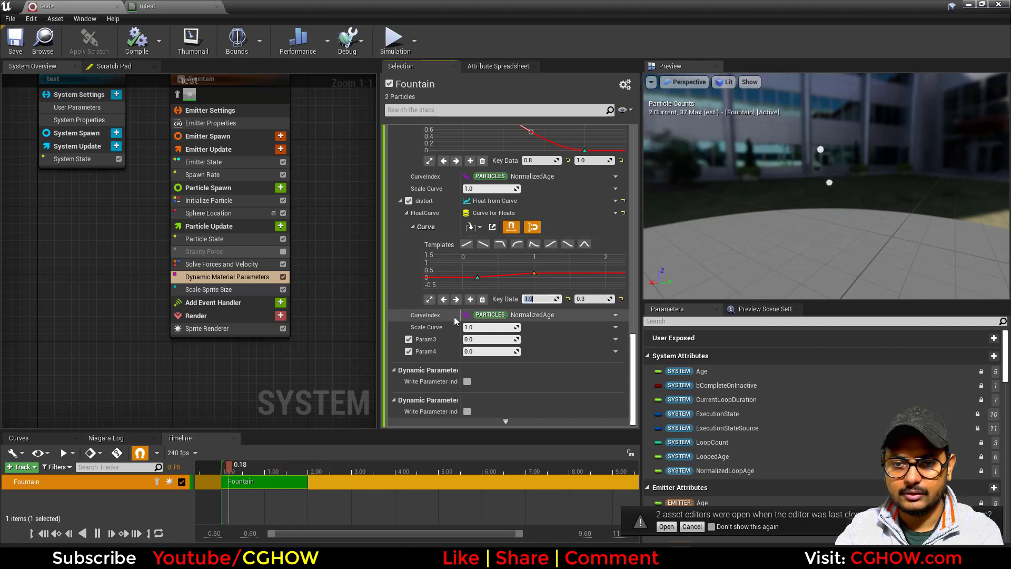
{"action": "left_click", "coordinate": [429, 299]}
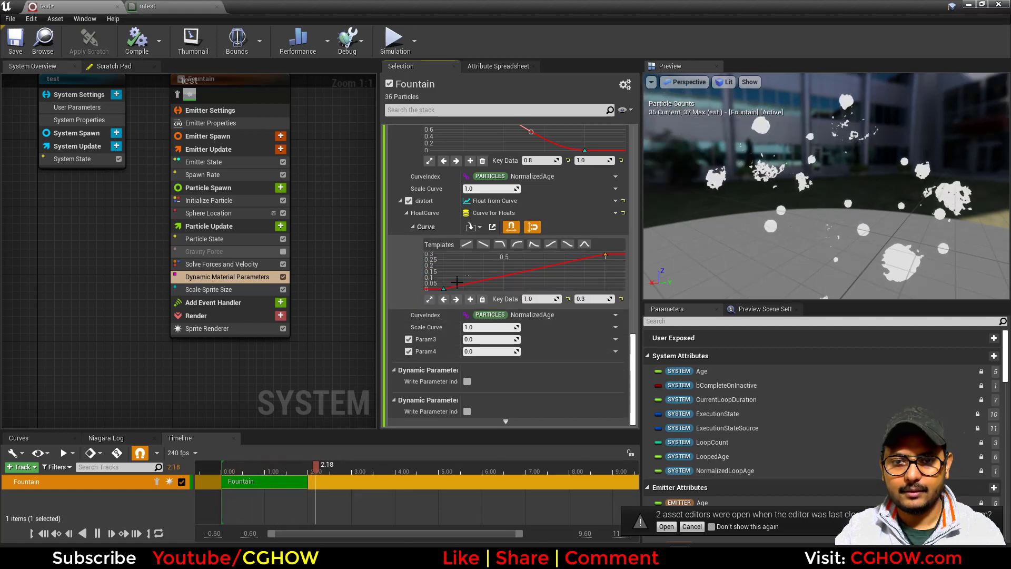
- Smooth both distort curve keys and adjust their tangents so the curve rises slowly first and steeply toward the end
{"action": "left_click", "coordinate": [443, 299]}
{"action": "left_click", "coordinate": [470, 298]}
{"action": "left_click_drag", "start_coordinate": [476, 286], "coordinate": [475, 283]}
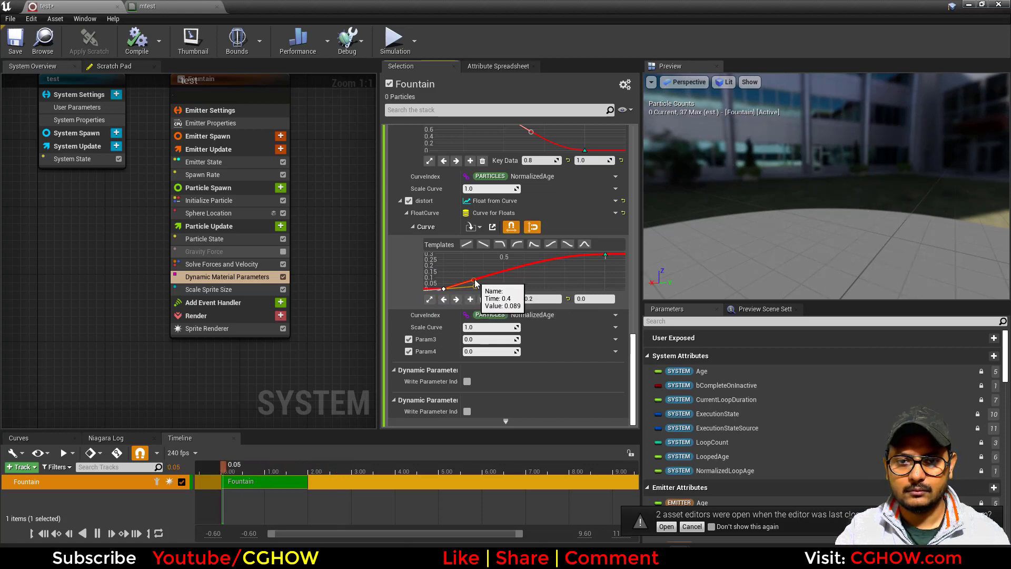
{"action": "left_click", "coordinate": [535, 281]}
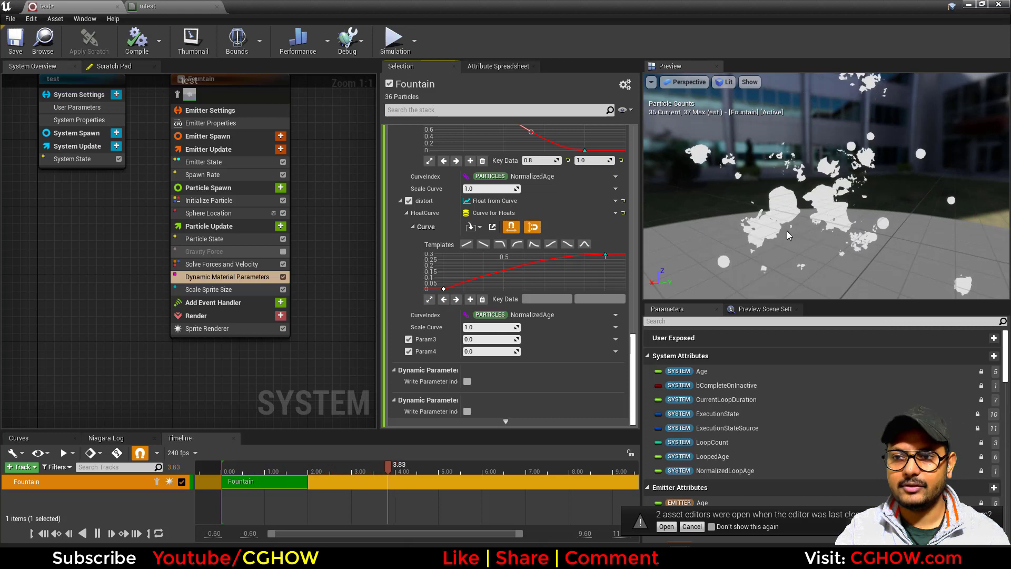
{"action": "left_click_drag", "start_coordinate": [458, 276], "coordinate": [434, 302]}
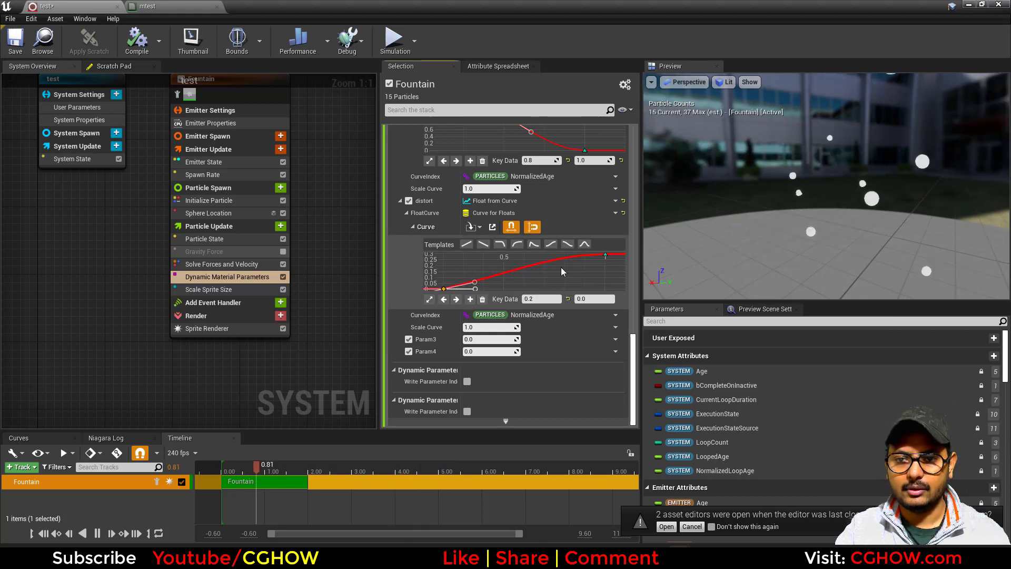
{"action": "left_click", "coordinate": [605, 255]}
{"action": "left_click_drag", "start_coordinate": [574, 255], "coordinate": [574, 273]}
{"action": "left_click_drag", "start_coordinate": [430, 305], "coordinate": [473, 284]}
{"action": "left_click", "coordinate": [490, 264]}
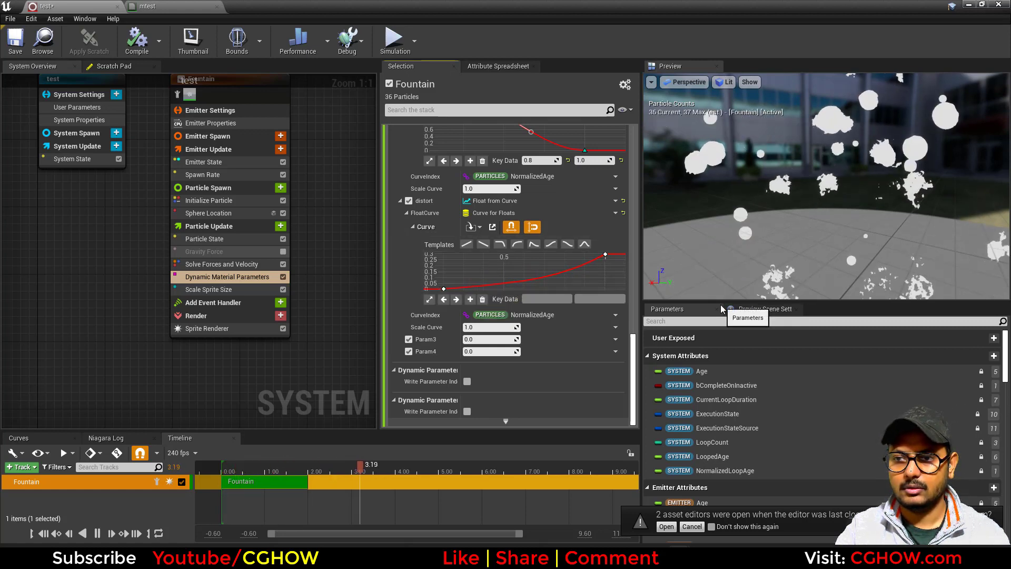
- Set the last distort curve key's value to 0.2 and fit the curve view to the keys
{"action": "left_click", "coordinate": [605, 254]}
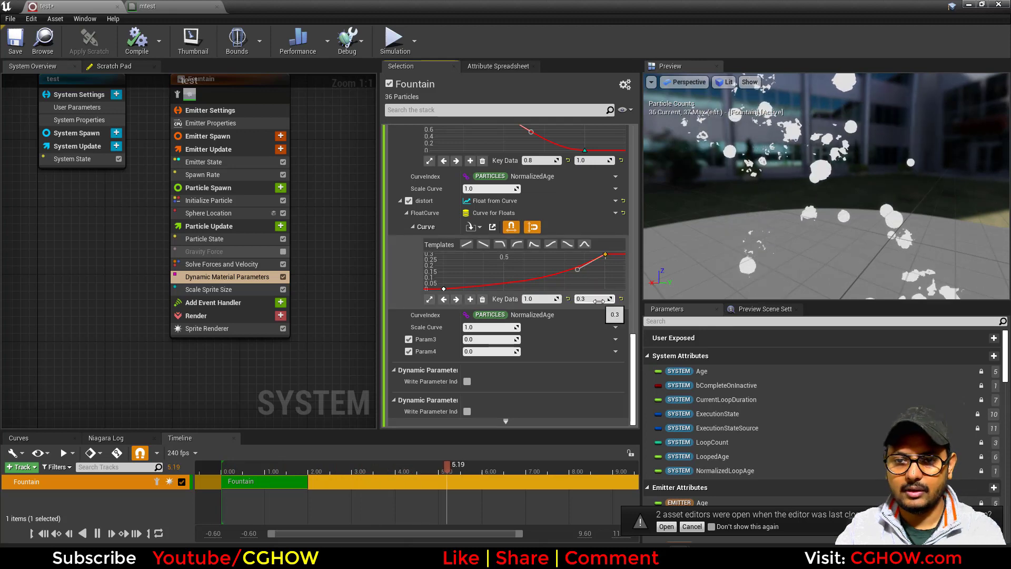
{"action": "left_click", "coordinate": [595, 299]}
{"action": "type", "text": "0.2"}
{"action": "key", "text": "Return"}
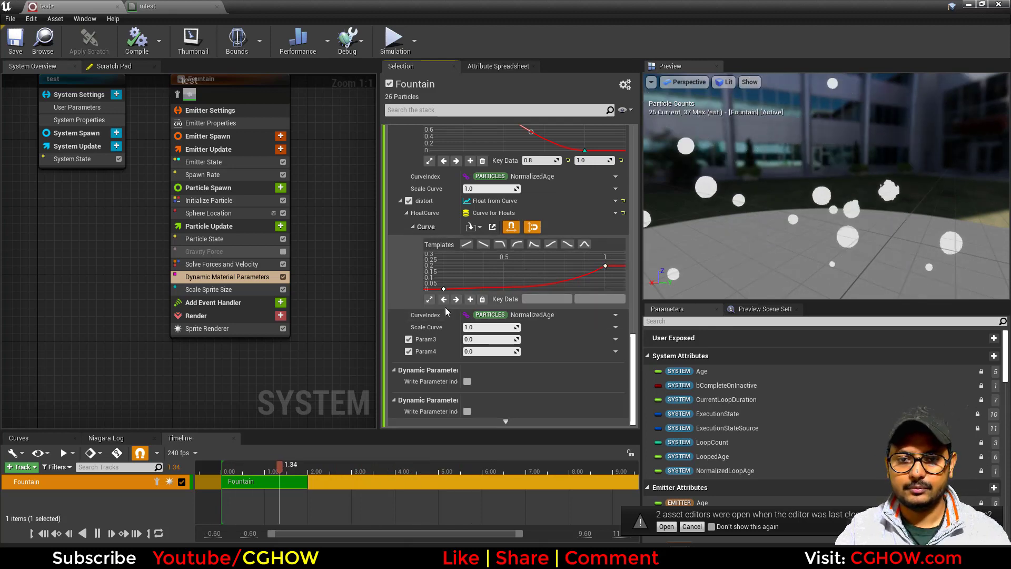
{"action": "left_click", "coordinate": [443, 289]}
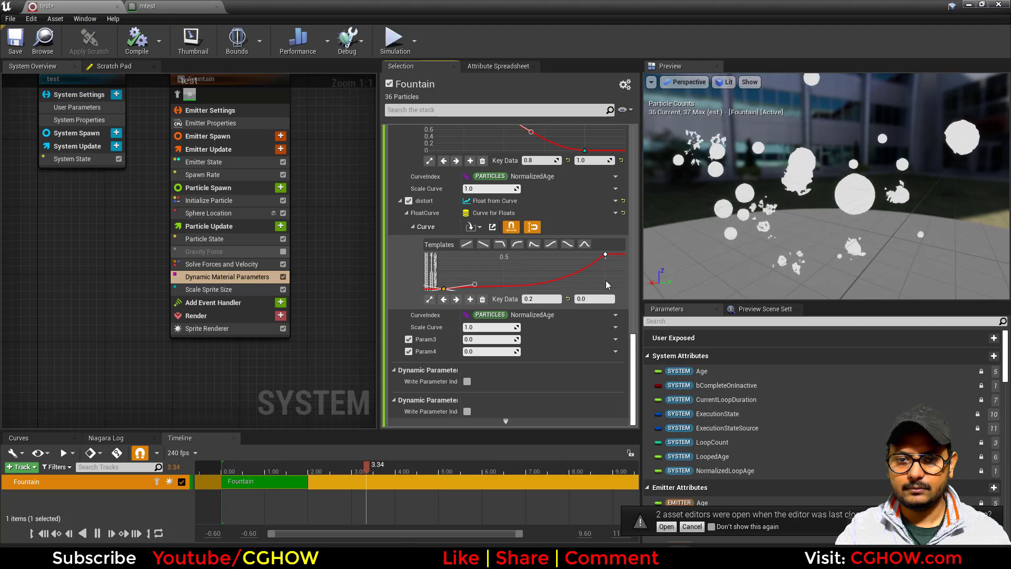
{"action": "left_click", "coordinate": [604, 254]}
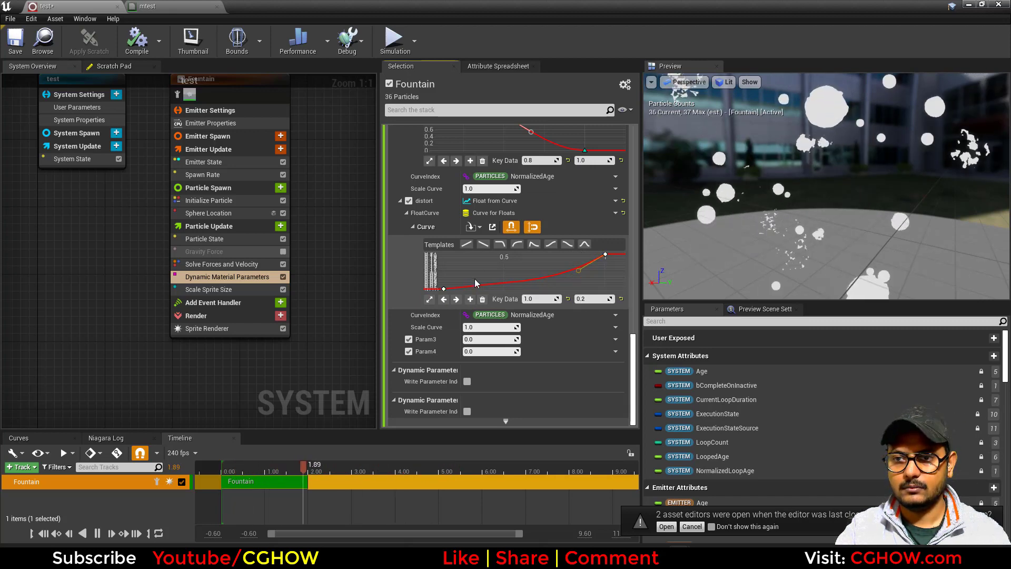
- Set the first distort curve key's time to 0.3
{"action": "left_click", "coordinate": [443, 288]}
{"action": "left_click", "coordinate": [528, 299]}
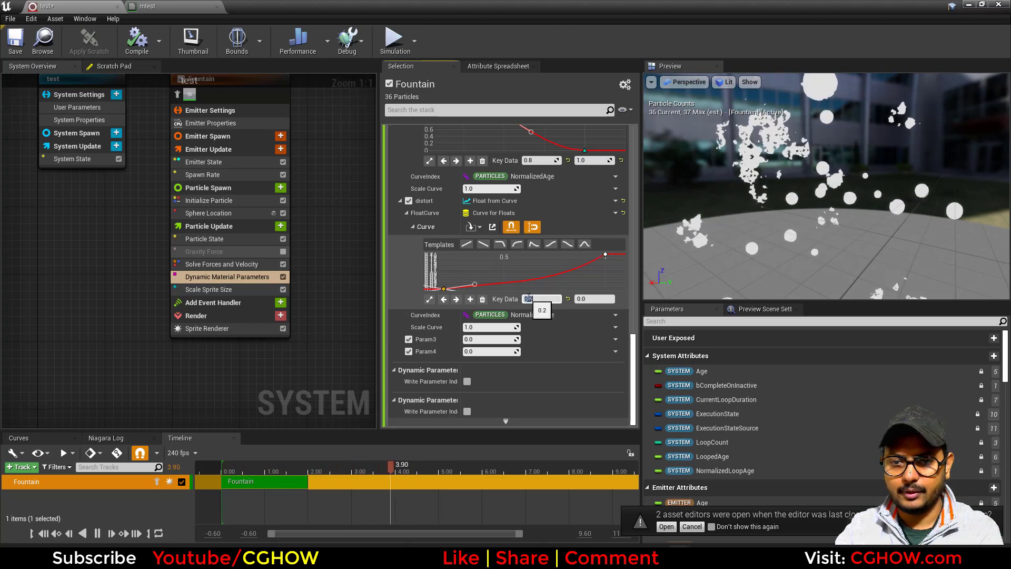
{"action": "type", "text": "0.3"}
{"action": "key", "text": "Return"}
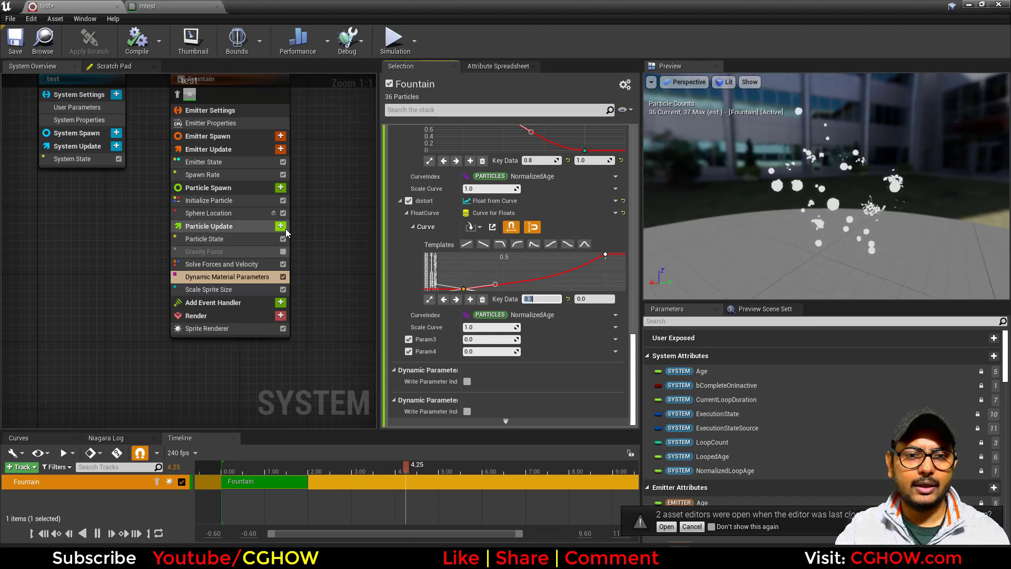
- Enable the Gravity Force module in Particle Update
{"action": "left_click", "coordinate": [201, 251]}
{"action": "left_click", "coordinate": [283, 252]}
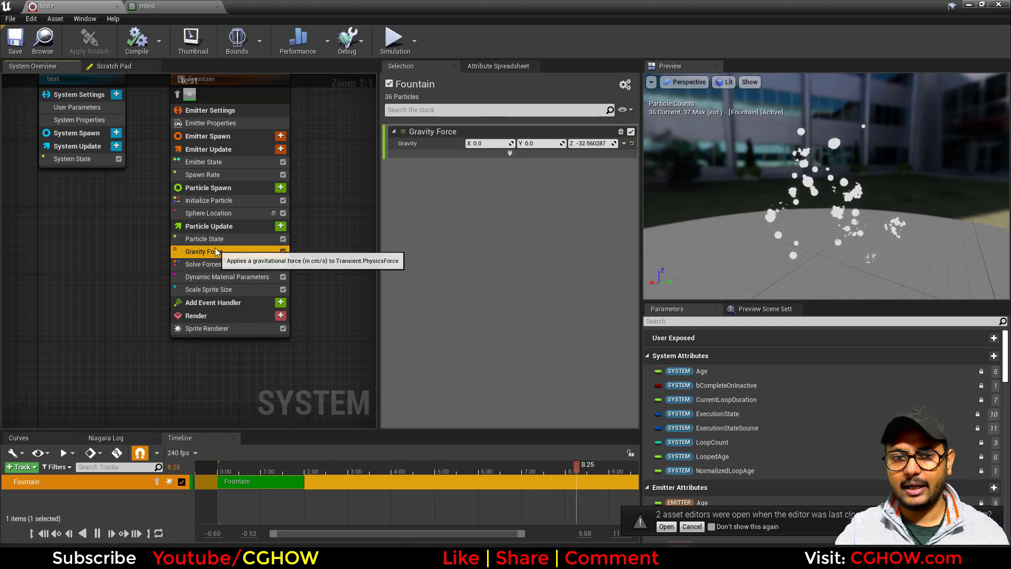
{"action": "left_click", "coordinate": [813, 205]}
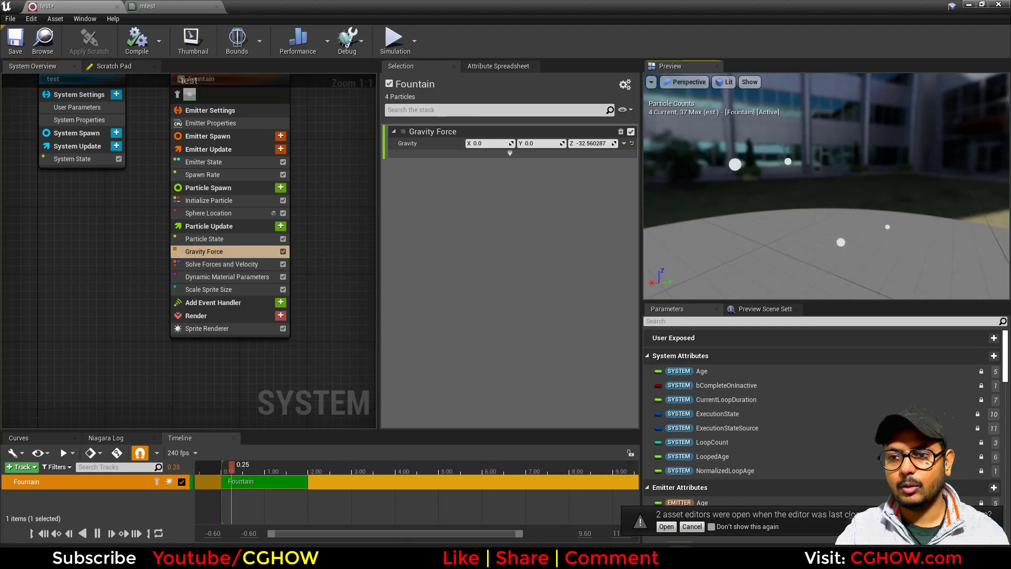
- Drive the Gravity input with Multiply Vector and set the Z component of B to -980
{"action": "left_click", "coordinate": [624, 143]}
{"action": "type", "text": "mul"}
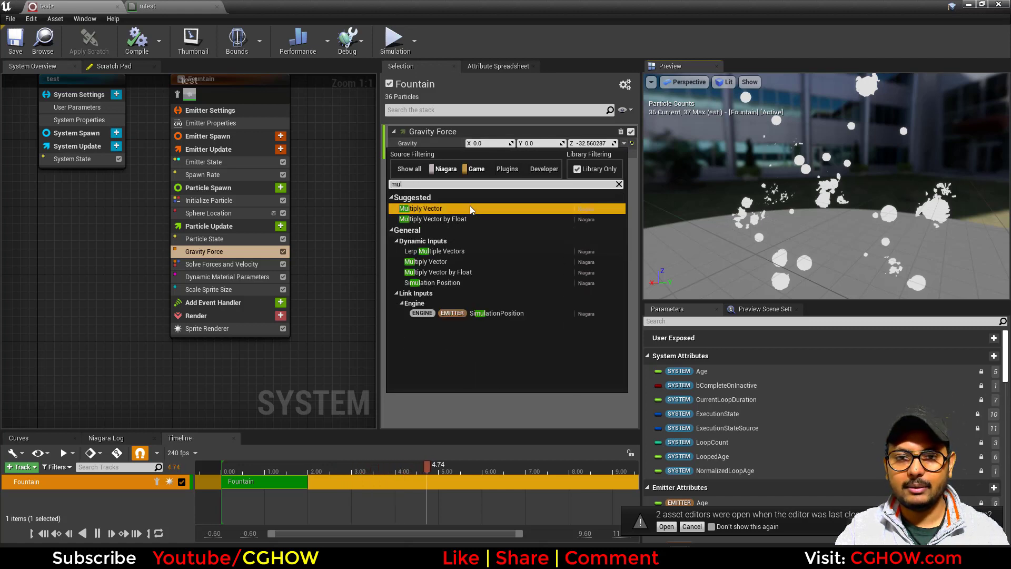
{"action": "left_click", "coordinate": [469, 208]}
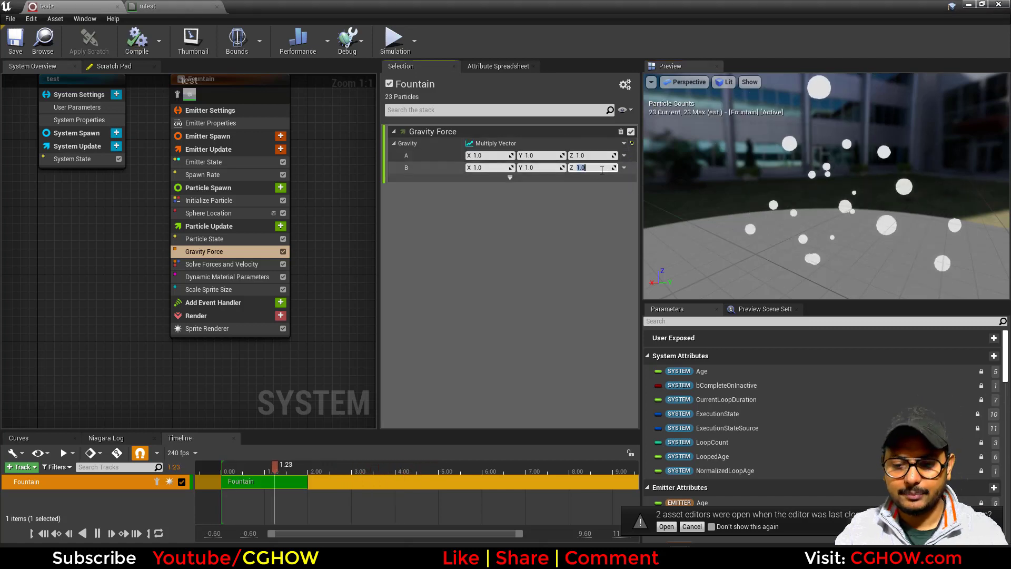
{"action": "type", "text": "-98"}
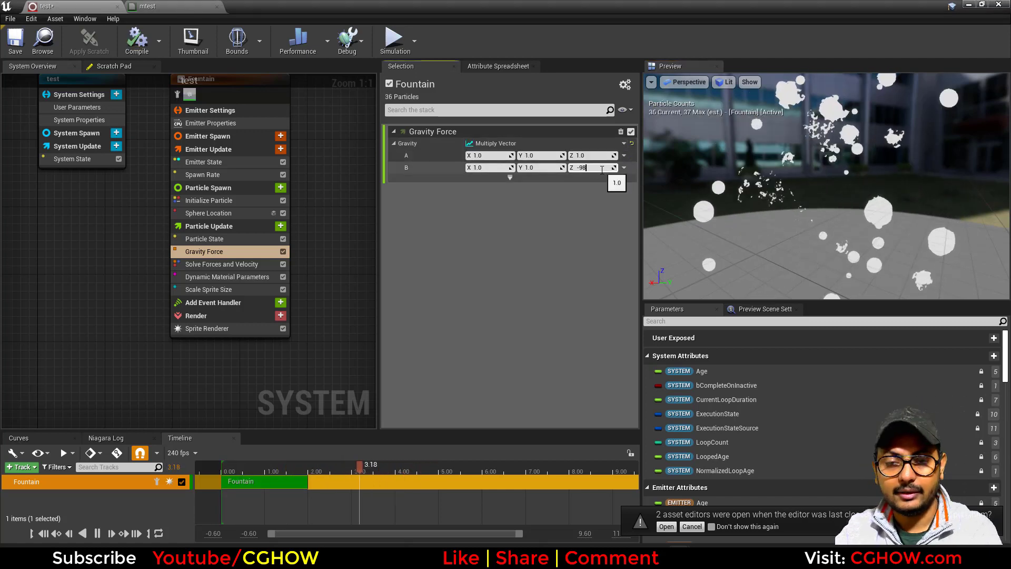
{"action": "type", "text": "0"}
{"action": "key", "text": "Return"}
- Drive the multiplier's A input with Make Vector and its Z component with Float from Curve
{"action": "left_click", "coordinate": [624, 155]}
{"action": "type", "text": "make vector"}
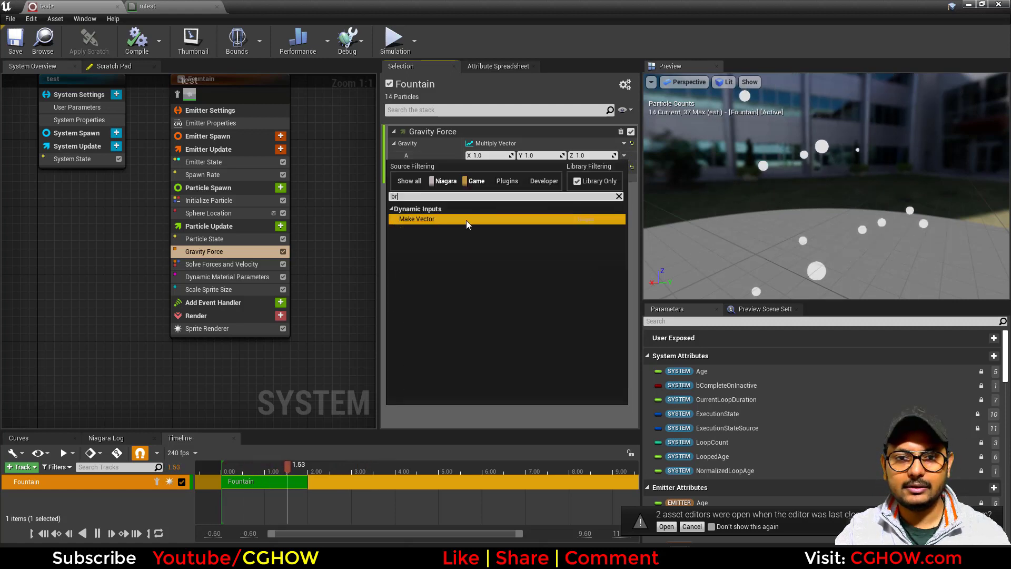
{"action": "left_click", "coordinate": [466, 218]}
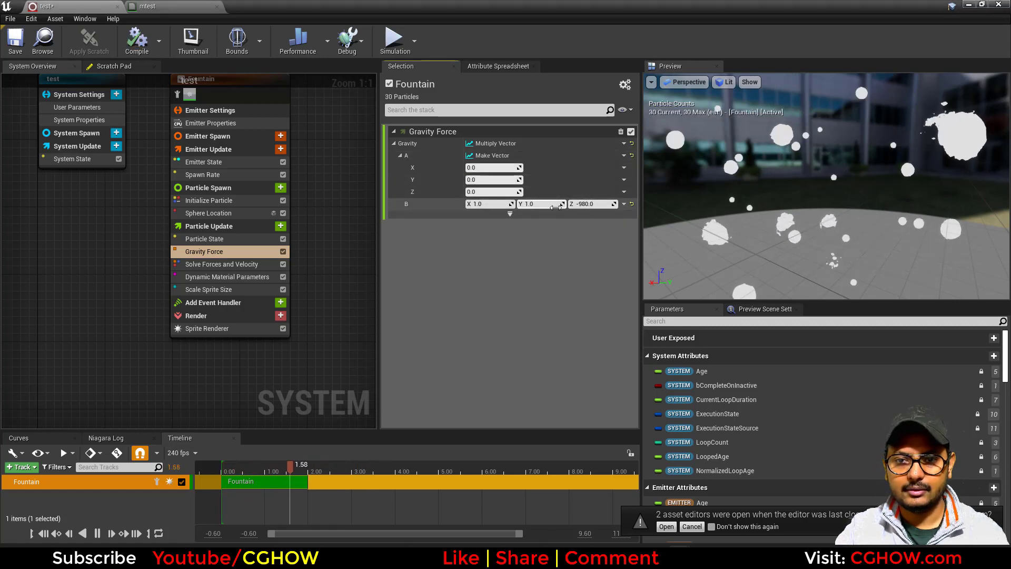
{"action": "left_click", "coordinate": [624, 191]}
{"action": "type", "text": "cur"}
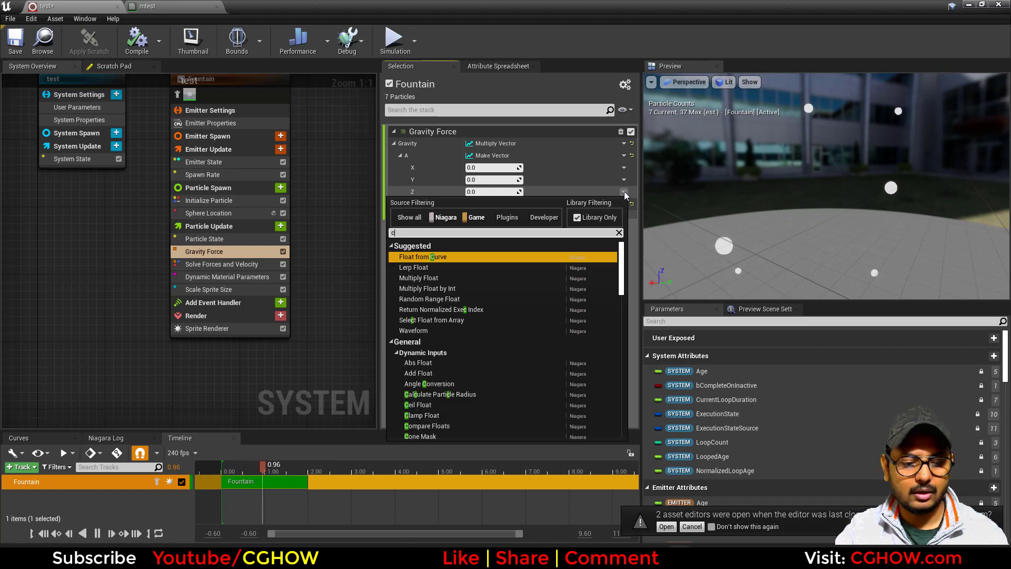
{"action": "left_click", "coordinate": [446, 257]}
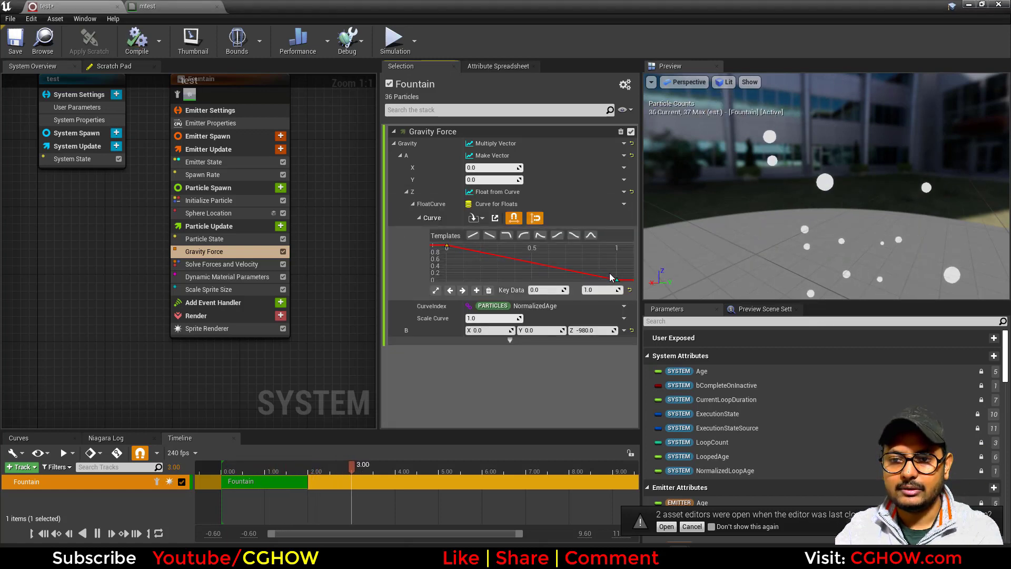
- Key the gravity Z curve at time 0.7 with value 0 and time 1 with value 1, and smooth the first key
{"action": "left_click_drag", "start_coordinate": [549, 293], "coordinate": [579, 282]}
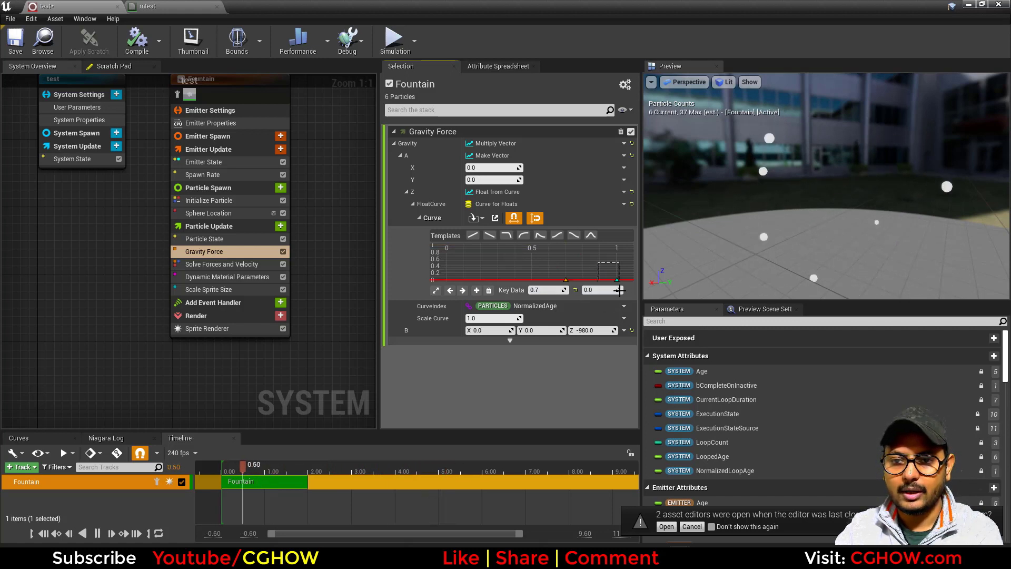
{"action": "type", "text": "1"}
{"action": "key", "text": "Return"}
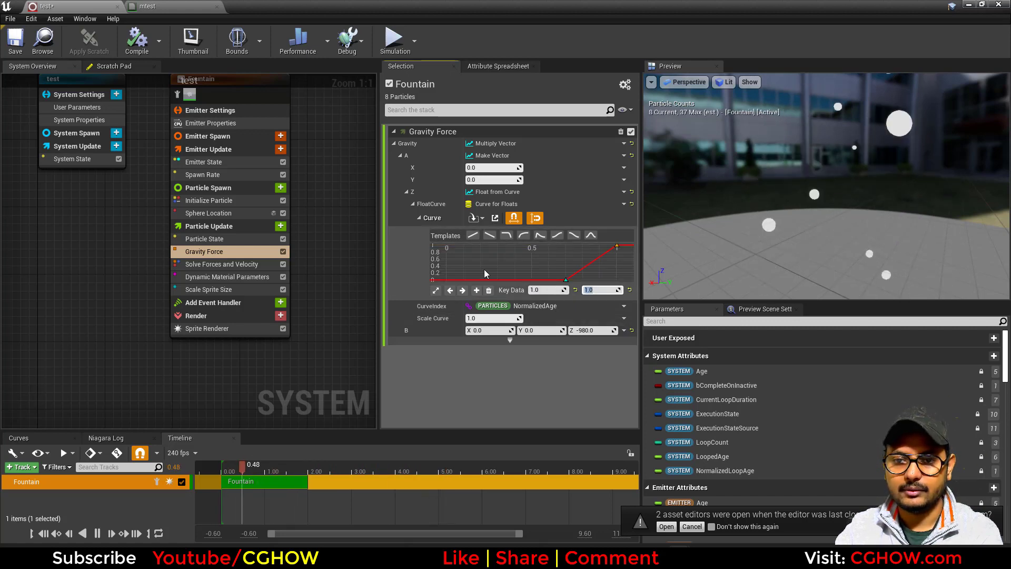
{"action": "left_click", "coordinate": [435, 290]}
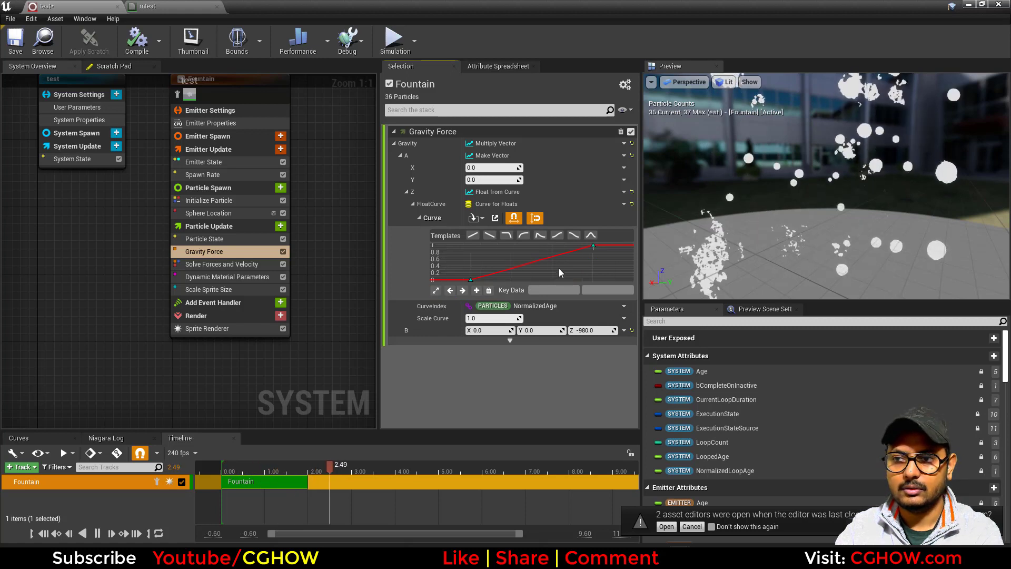
{"action": "left_click_drag", "start_coordinate": [494, 257], "coordinate": [463, 283]}
{"action": "key", "text": "2"}
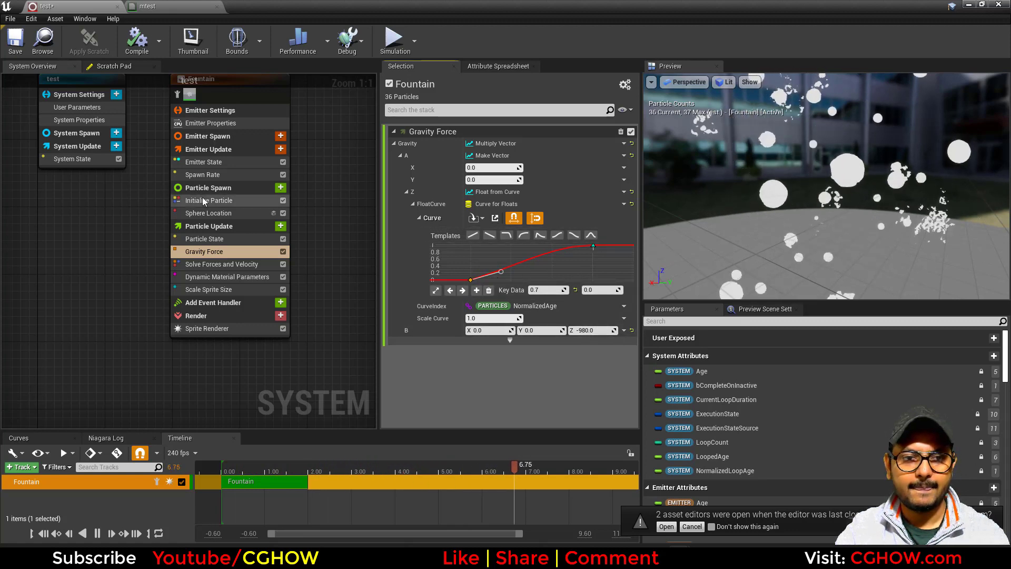
- Add a Color module to Particle Update and drive its color with Color from Curve
{"action": "left_click", "coordinate": [281, 226]}
{"action": "type", "text": "c"}
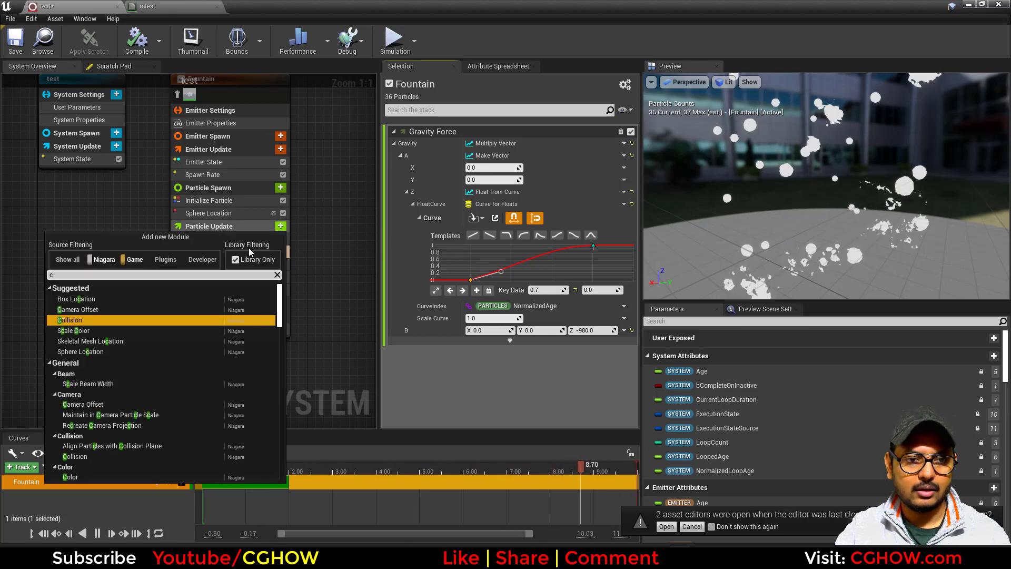
{"action": "type", "text": "ur"}
{"action": "key", "text": "BackSpace"}
{"action": "key", "text": "BackSpace"}
{"action": "key", "text": "BackSpace"}
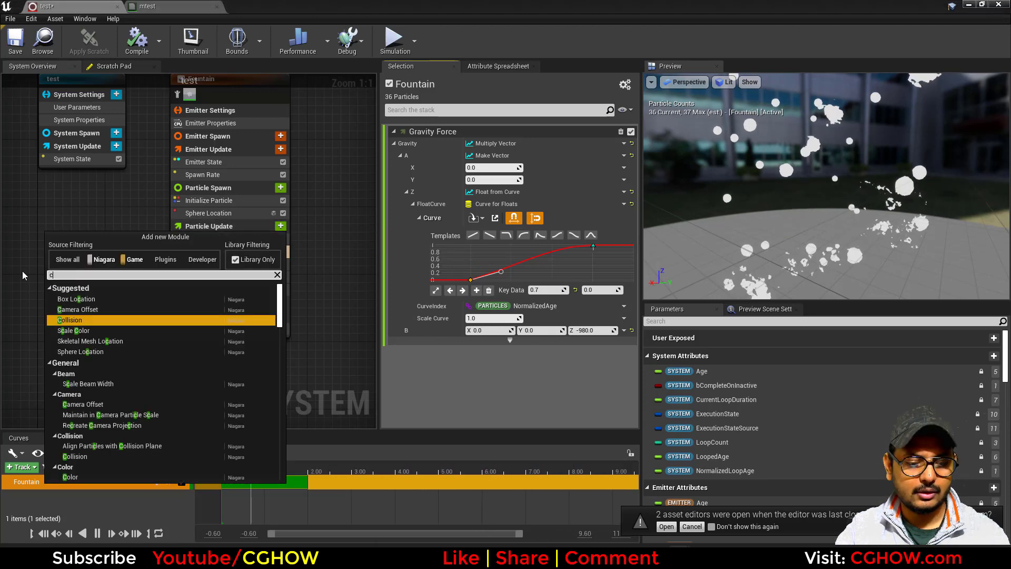
{"action": "type", "text": "colo"}
{"action": "left_click", "coordinate": [80, 335]}
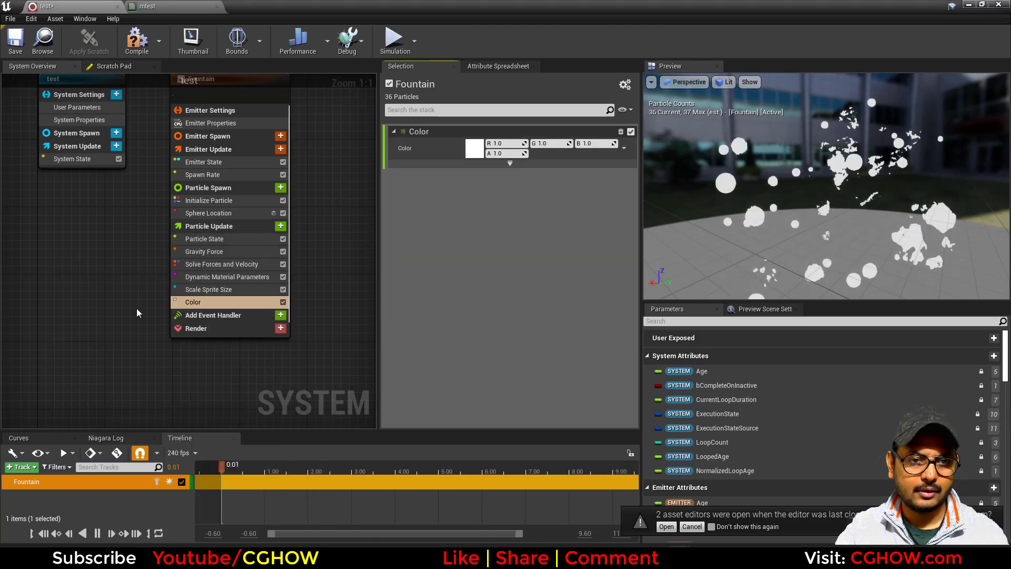
{"action": "left_click", "coordinate": [626, 149]}
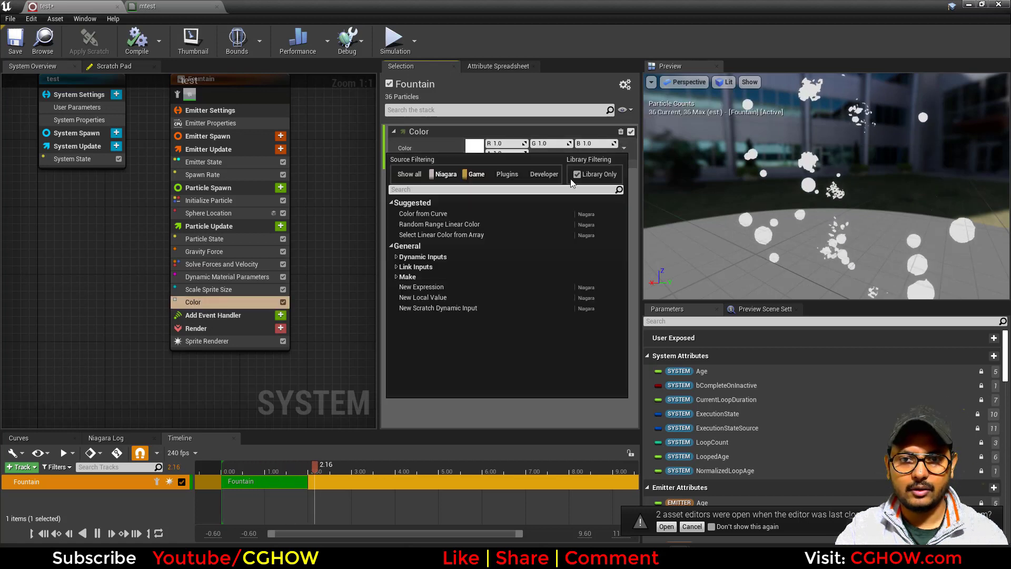
{"action": "left_click", "coordinate": [450, 211]}
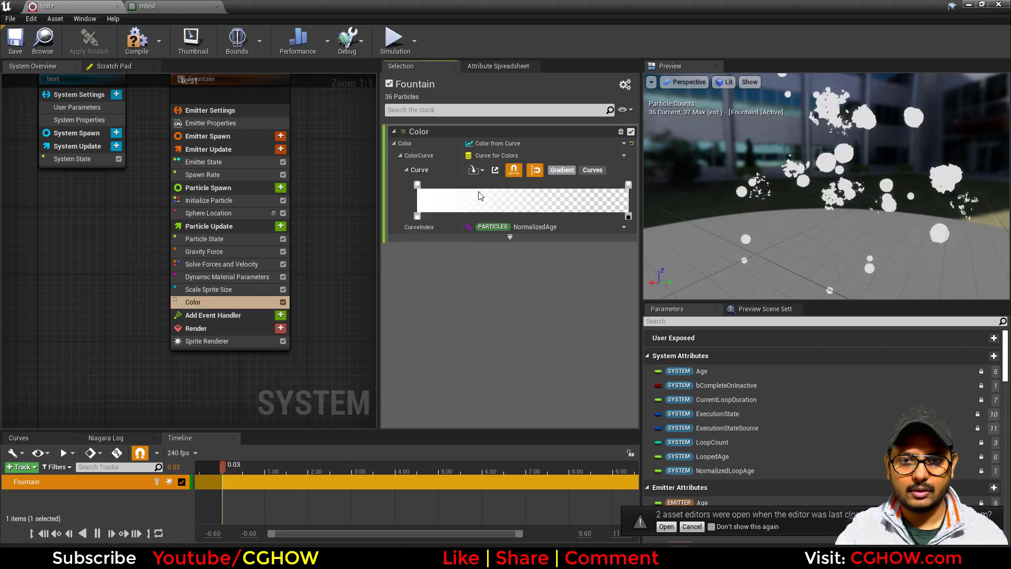
- Set the color gradient's first key to a pale yellow with a Value of 50
{"action": "double_click", "coordinate": [417, 185]}
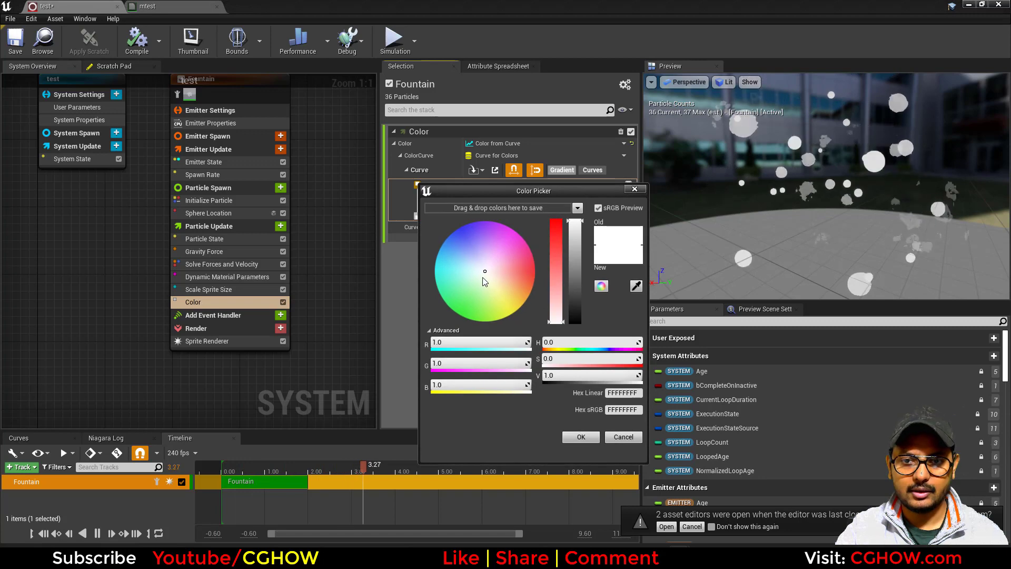
{"action": "left_click", "coordinate": [577, 377]}
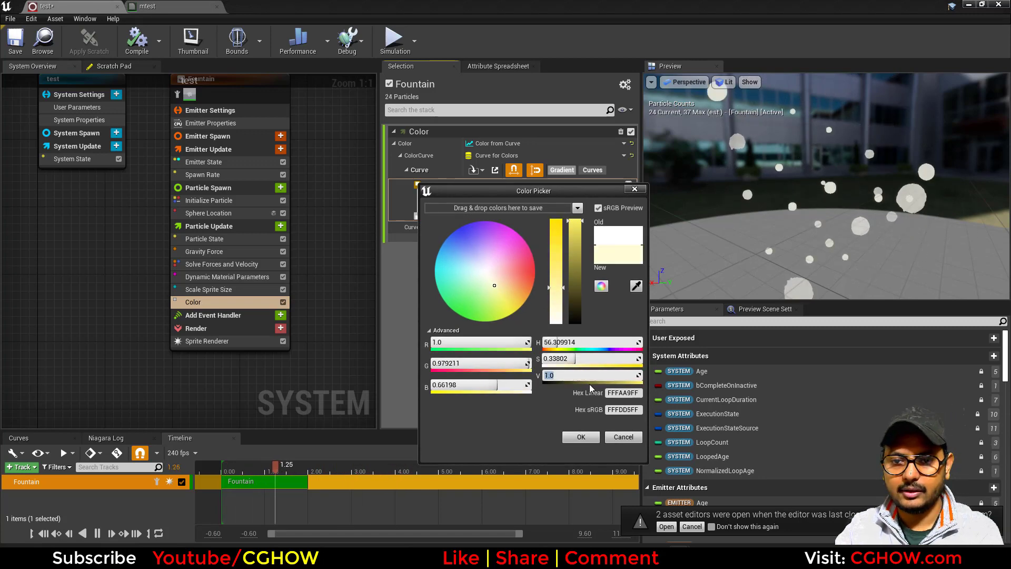
{"action": "type", "text": "50"}
{"action": "key", "text": "Return"}
{"action": "left_click", "coordinate": [580, 436]}
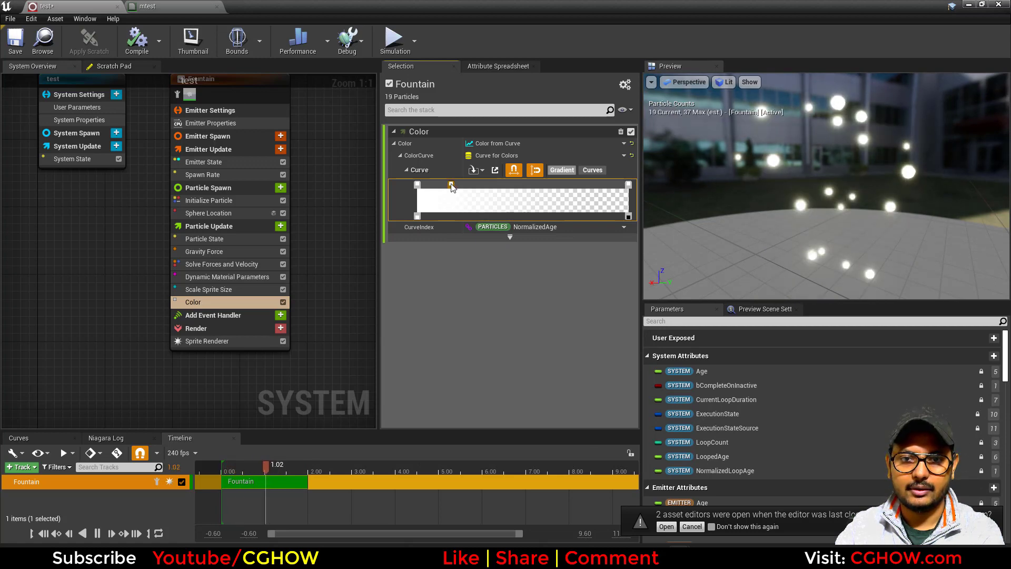
- Add a fully saturated orange color key with Value 50 near the start of the gradient
{"action": "double_click", "coordinate": [451, 185]}
{"action": "left_click_drag", "start_coordinate": [589, 295], "coordinate": [591, 292]}
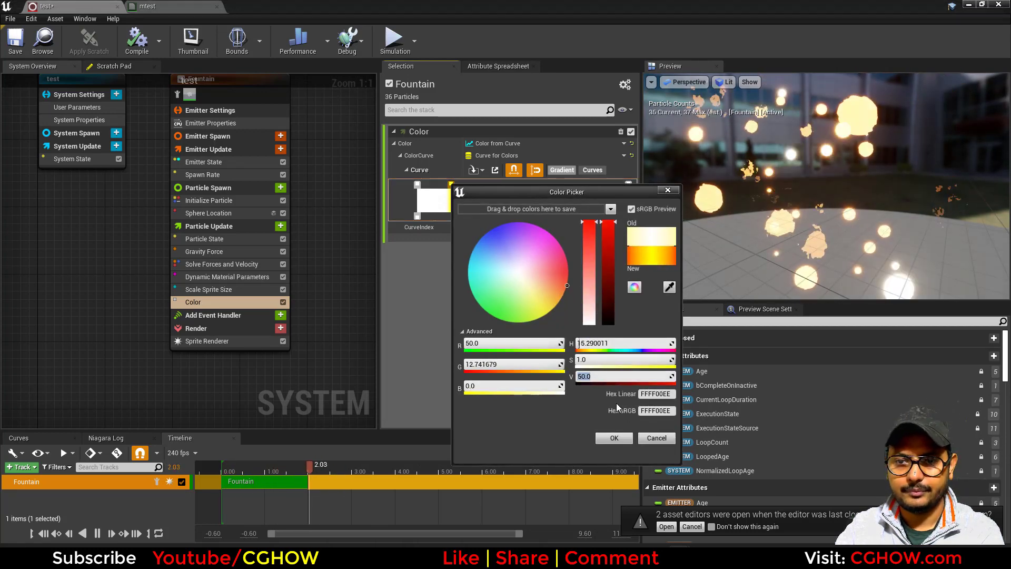
{"action": "left_click", "coordinate": [613, 438]}
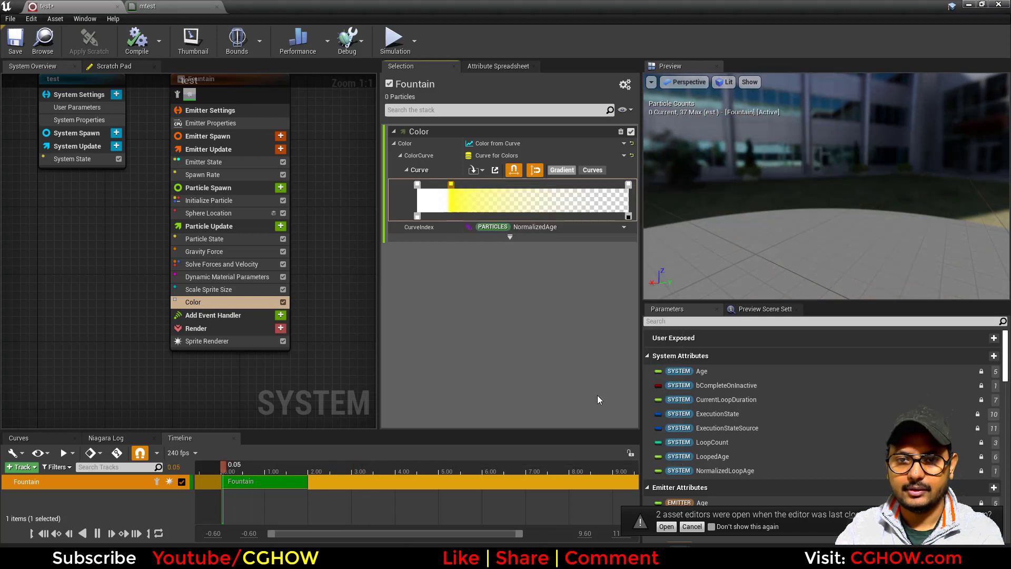
- Make the color key just before the gradient's middle pure red with Value 2 and green 0
{"action": "double_click", "coordinate": [511, 184]}
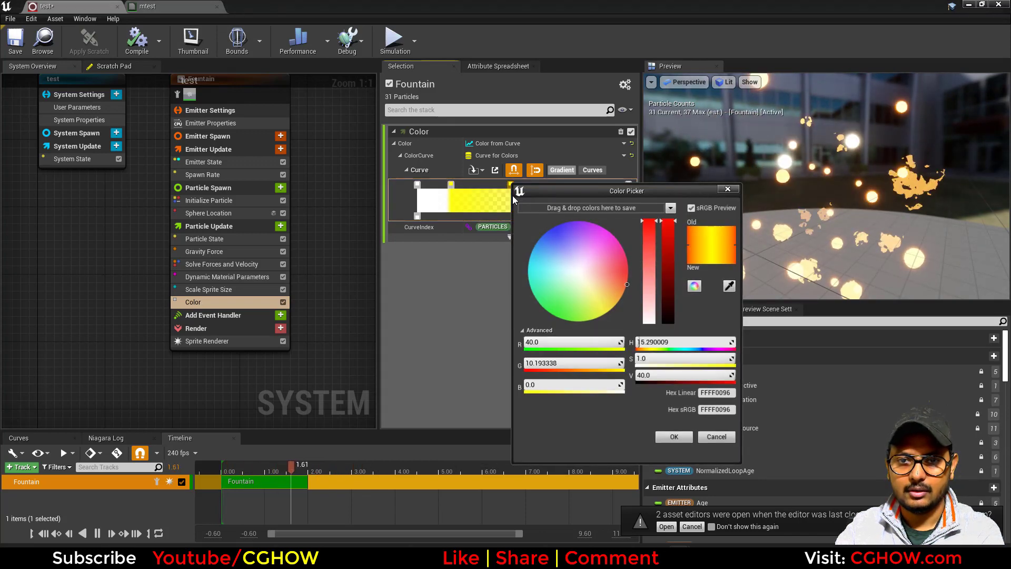
{"action": "left_click", "coordinate": [652, 374]}
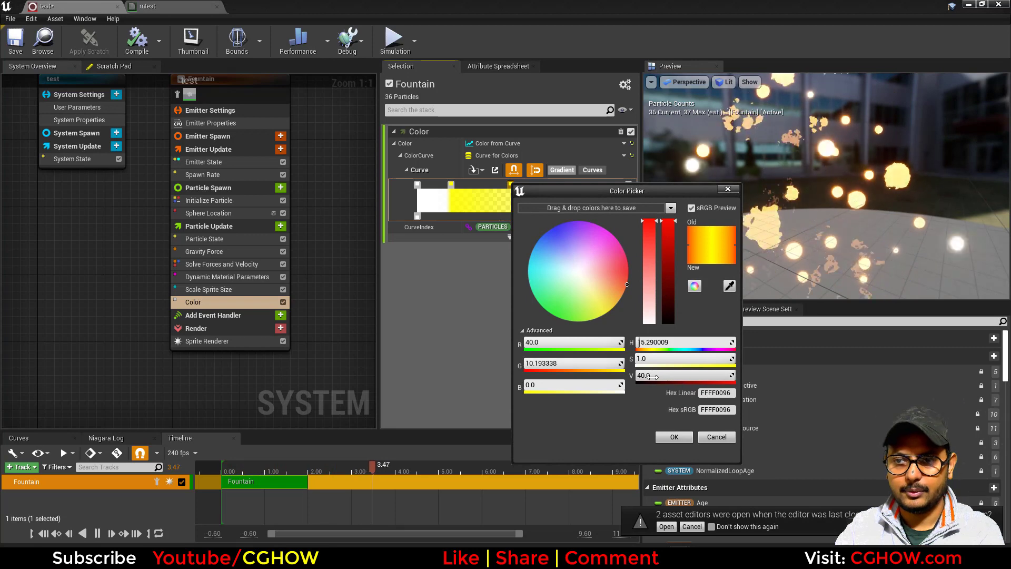
{"action": "type", "text": "2"}
{"action": "key", "text": "Return"}
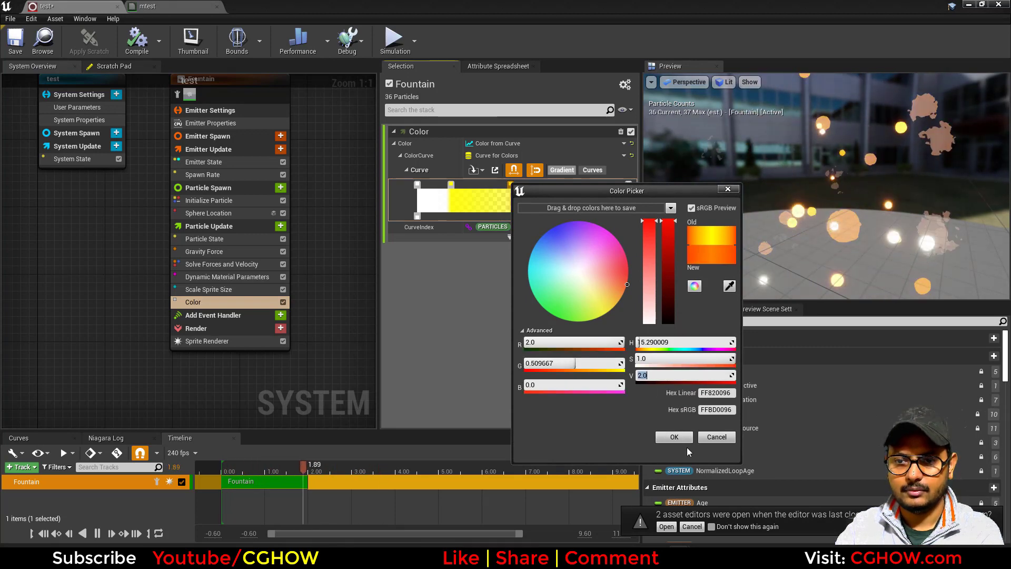
{"action": "left_click", "coordinate": [674, 438]}
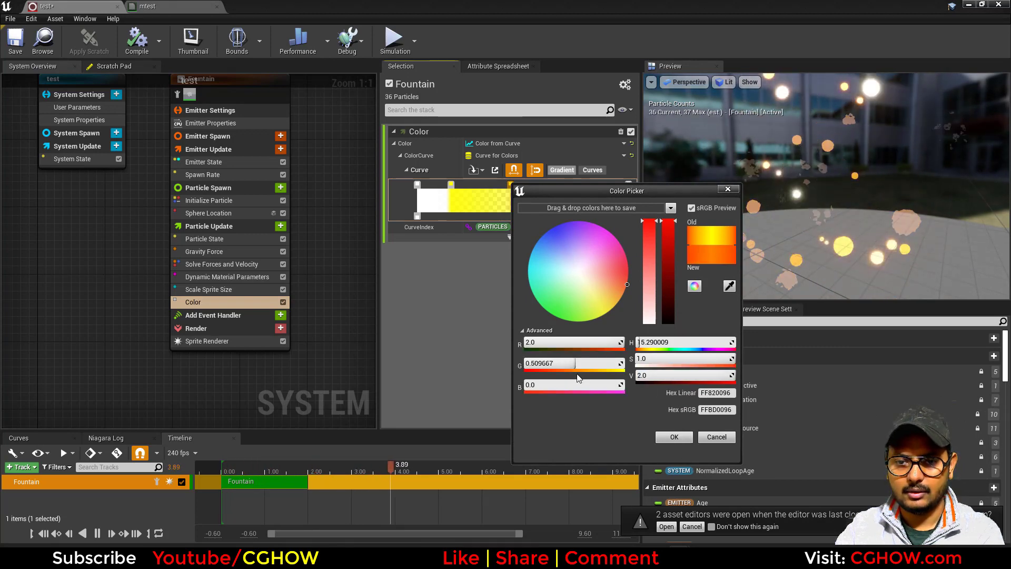
{"action": "left_click", "coordinate": [575, 364]}
{"action": "type", "text": "0"}
{"action": "left_click", "coordinate": [672, 437]}
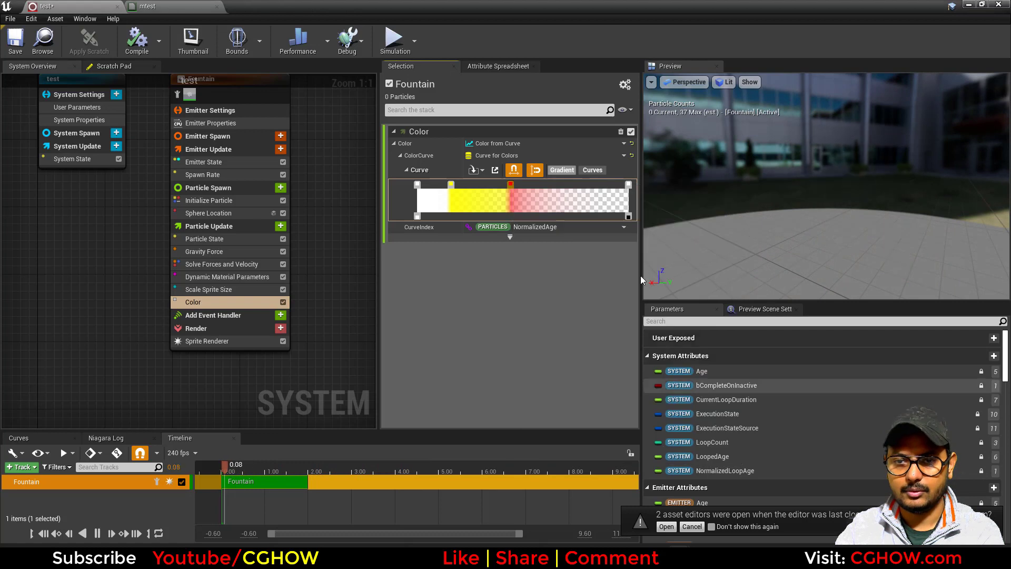
- Replace the gradient's end color key with a black one and delete the end alpha key
{"action": "left_click", "coordinate": [628, 185]}
{"action": "key", "text": "Delete"}
{"action": "double_click", "coordinate": [626, 184]}
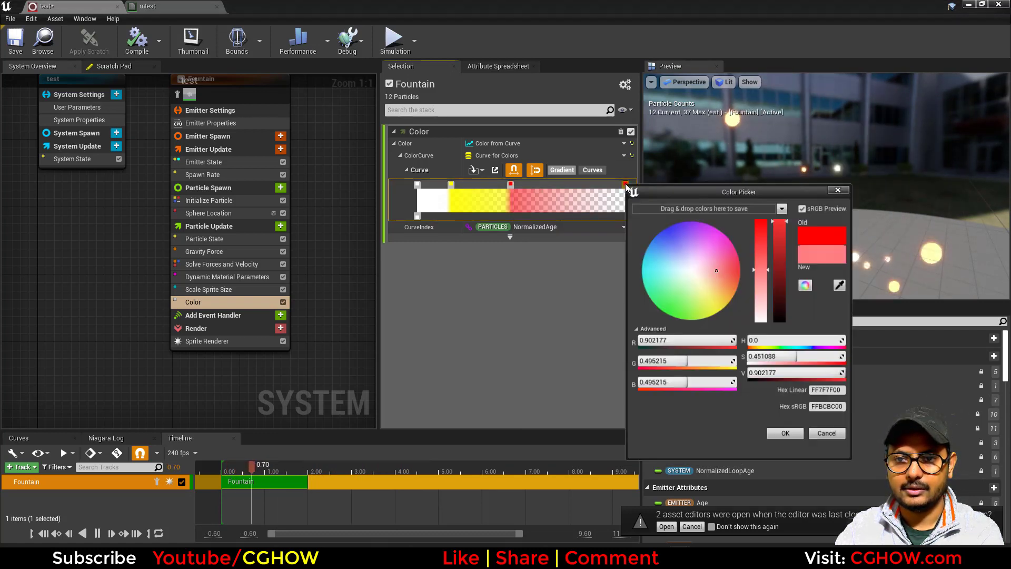
{"action": "left_click", "coordinate": [791, 439]}
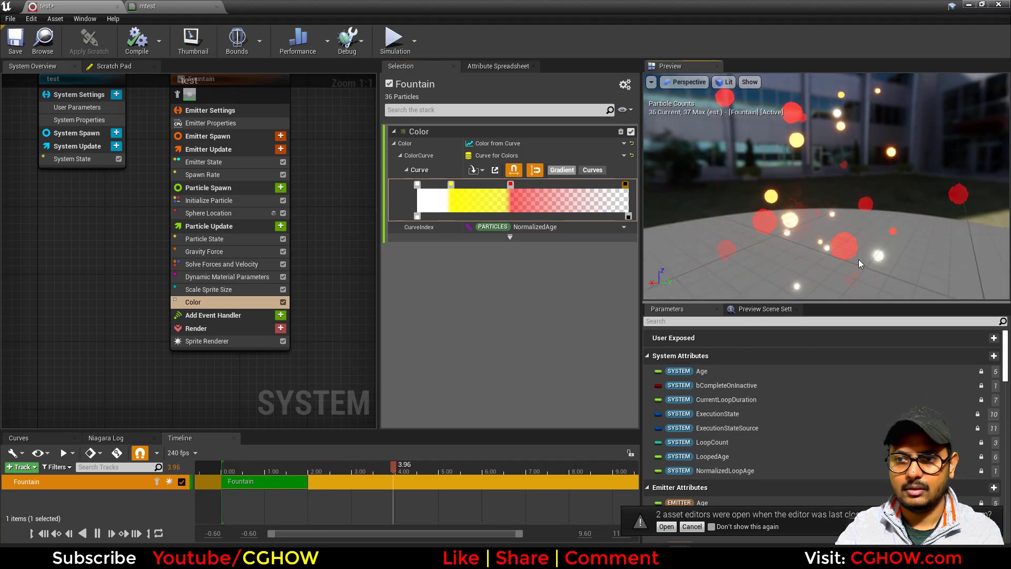
{"action": "left_click", "coordinate": [628, 217]}
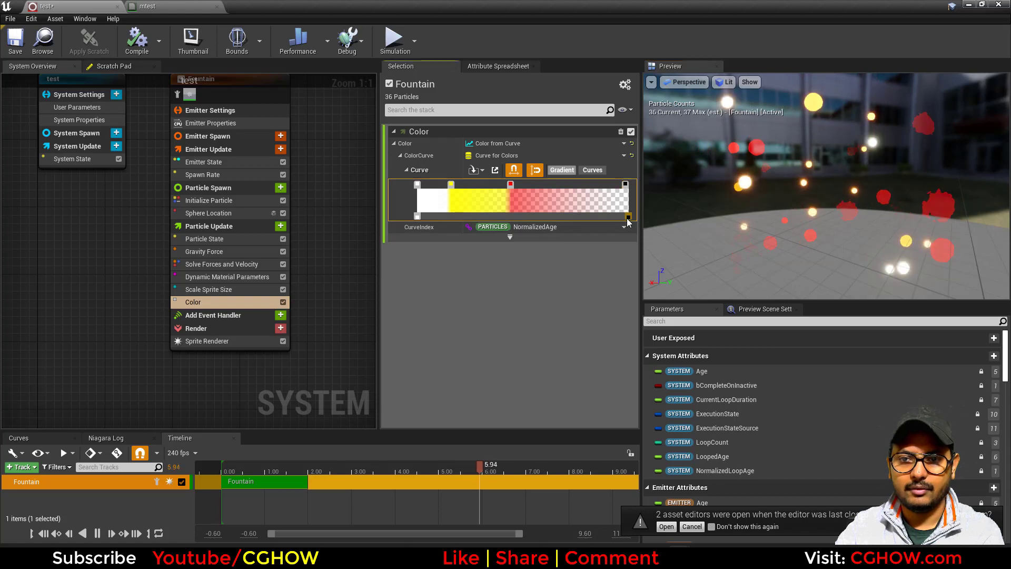
{"action": "key", "text": "Delete"}
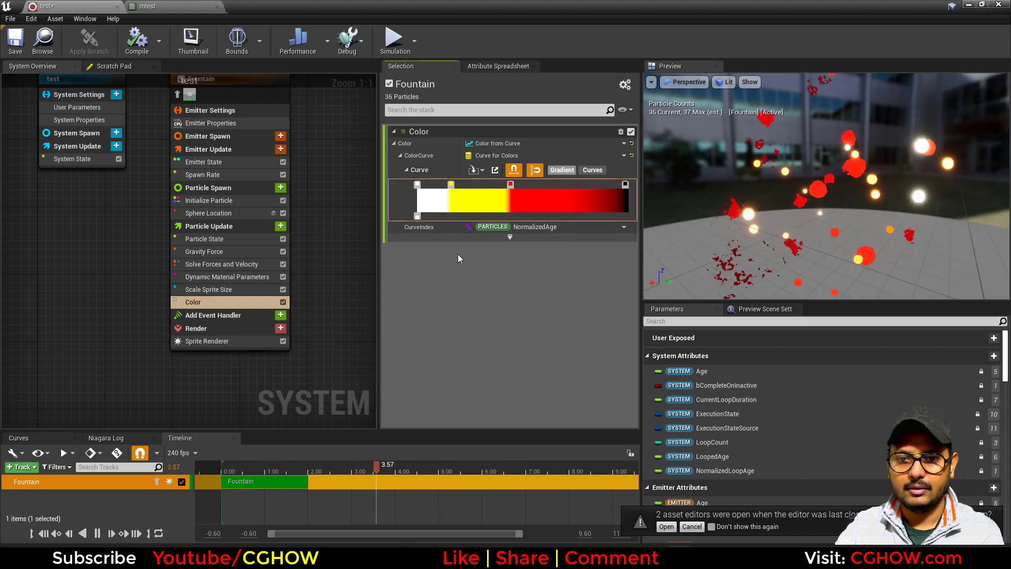
- Set the Color module's Scale Alpha to 5 and inspect the particles from different angles in the preview
{"action": "left_click", "coordinate": [510, 237]}
{"action": "left_click", "coordinate": [489, 330]}
{"action": "type", "text": "5"}
{"action": "key", "text": "Return"}
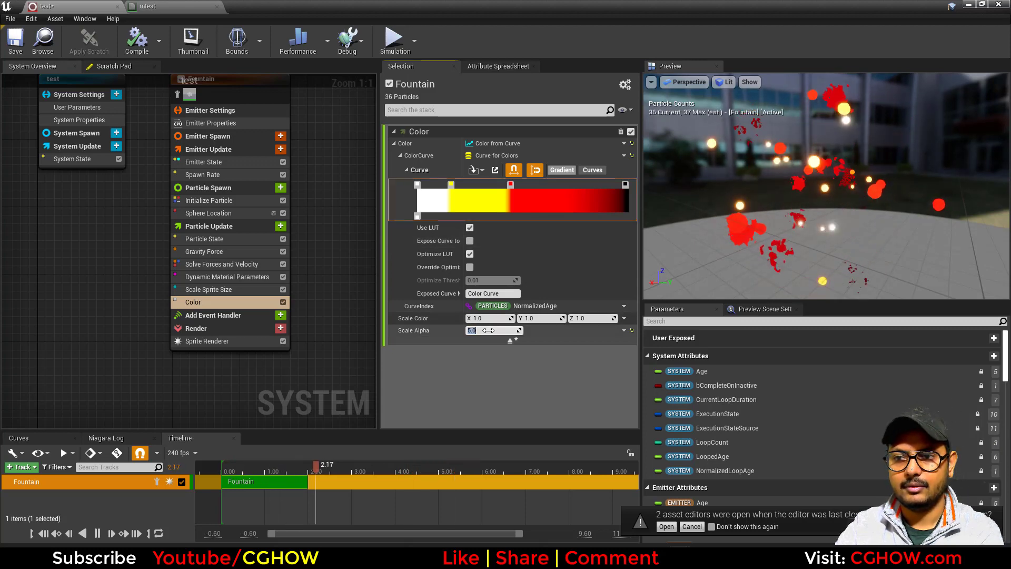
{"action": "left_click", "coordinate": [770, 240]}
{"action": "left_click_drag", "start_coordinate": [770, 240], "coordinate": [727, 261]}
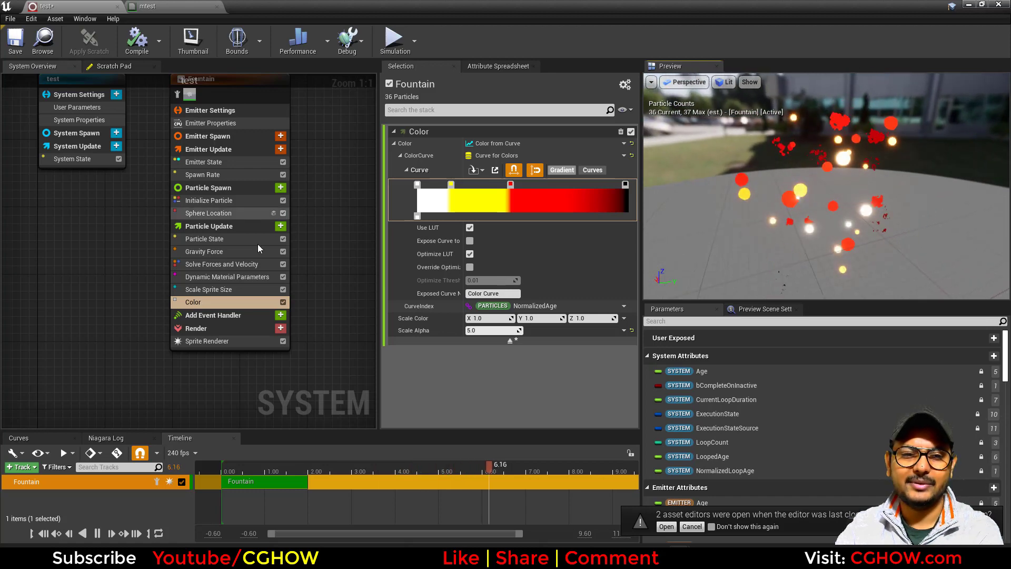
{"action": "left_click_drag", "start_coordinate": [770, 211], "coordinate": [856, 212]}
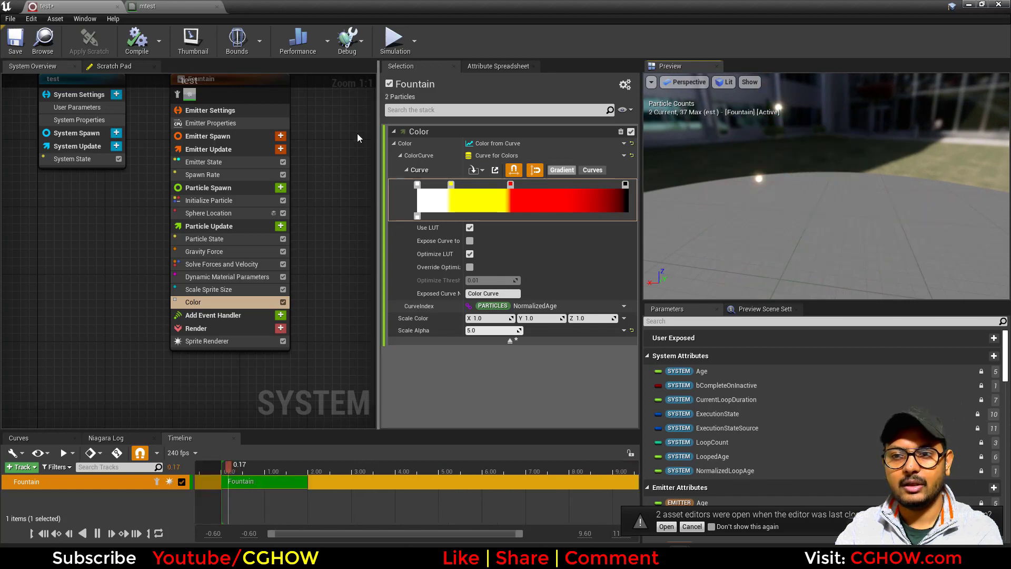
- Close the test system and mtest material editors and open the burst Niagara system from the FX folder
{"action": "left_click", "coordinate": [150, 6]}
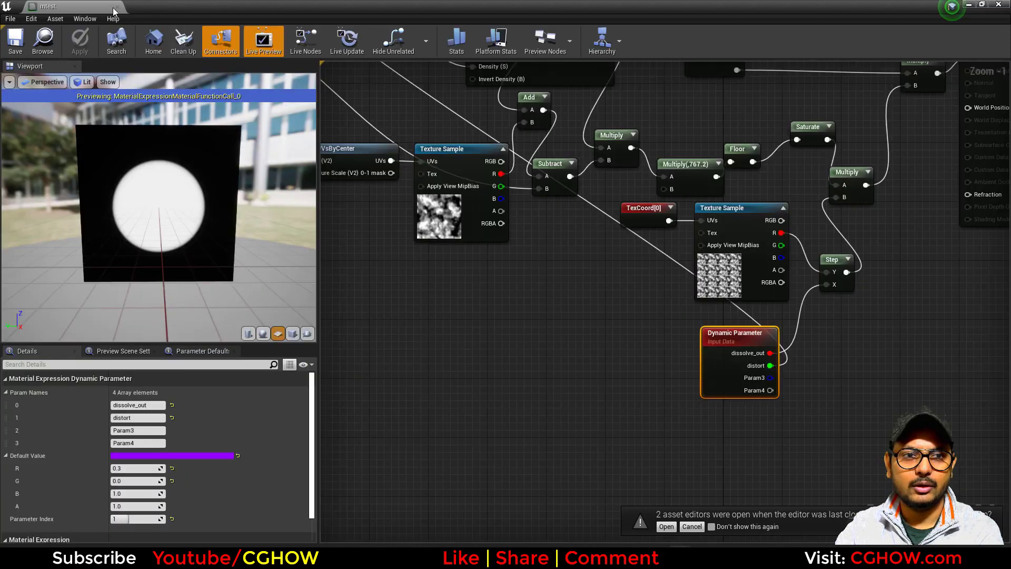
{"action": "left_click", "coordinate": [115, 6]}
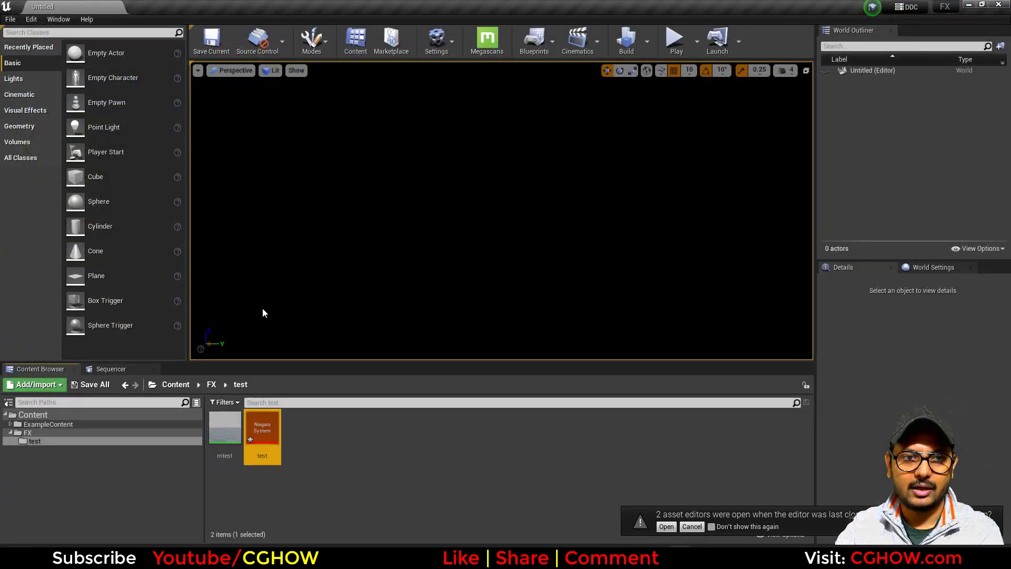
{"action": "left_click", "coordinate": [51, 432]}
{"action": "double_click", "coordinate": [262, 434]}
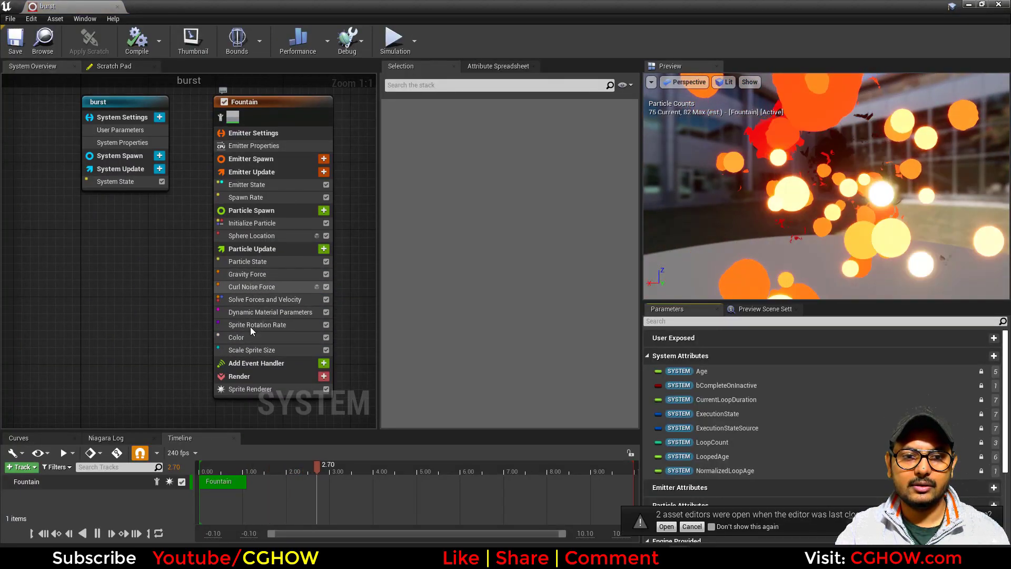
- Examine the burst emitter's Color, Gravity Force, Curl Noise Force, Scale Sprite Size, Sprite Rotation Rate, Sphere Location and Spawn Rate settings
{"action": "left_click", "coordinate": [248, 337]}
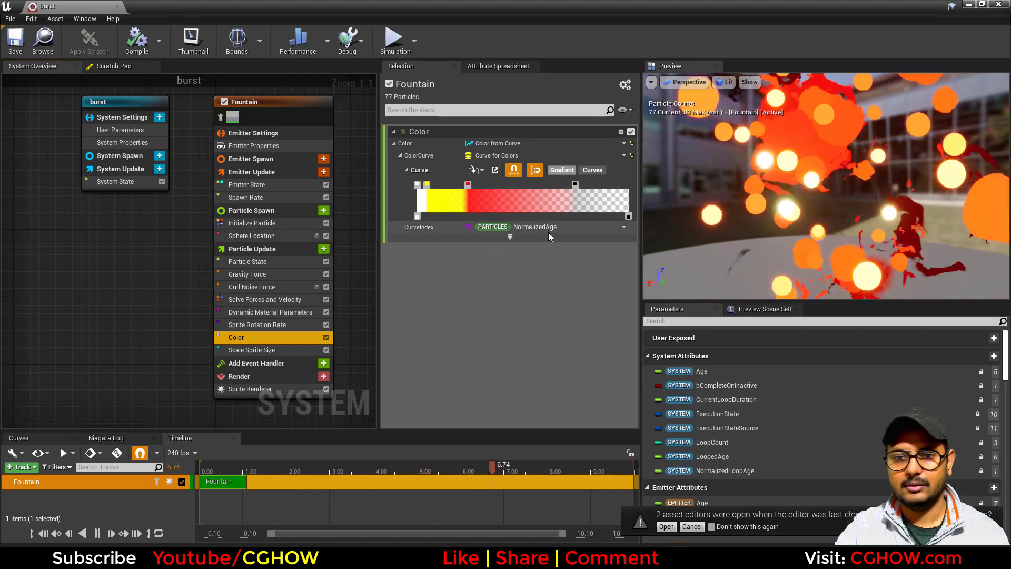
{"action": "right_click_drag", "start_coordinate": [251, 344], "coordinate": [219, 323]}
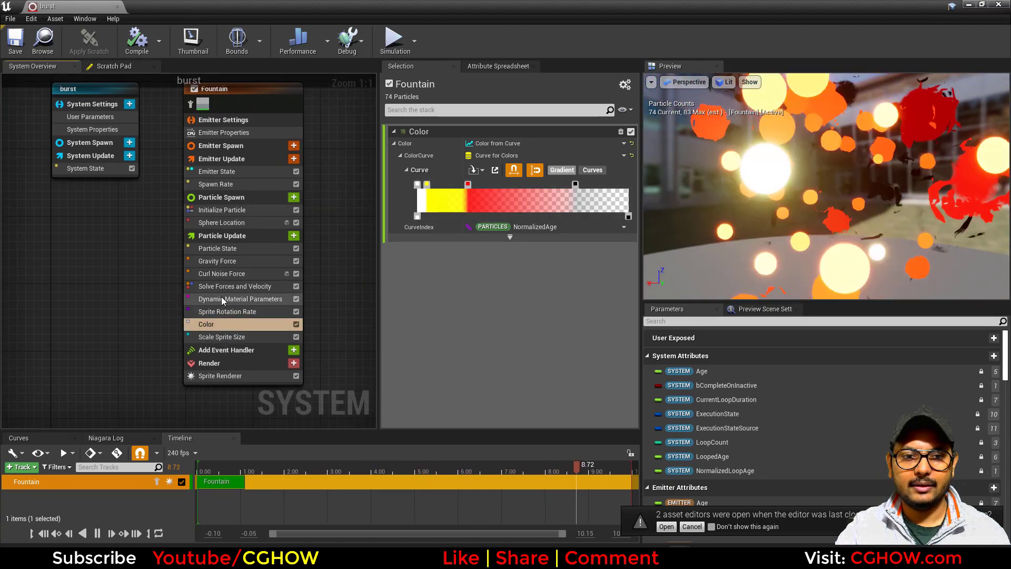
{"action": "left_click", "coordinate": [221, 261]}
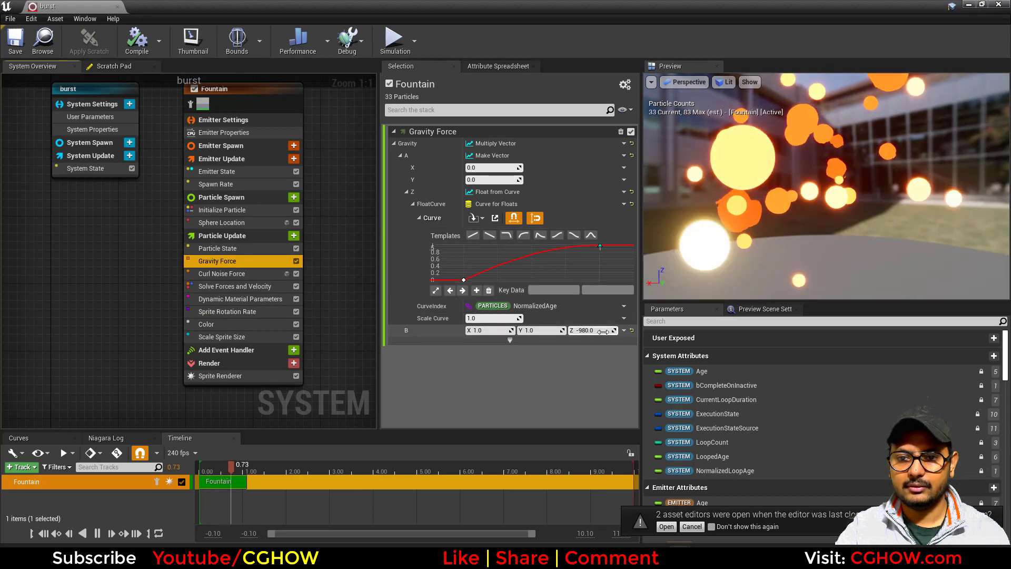
{"action": "left_click", "coordinate": [599, 246]}
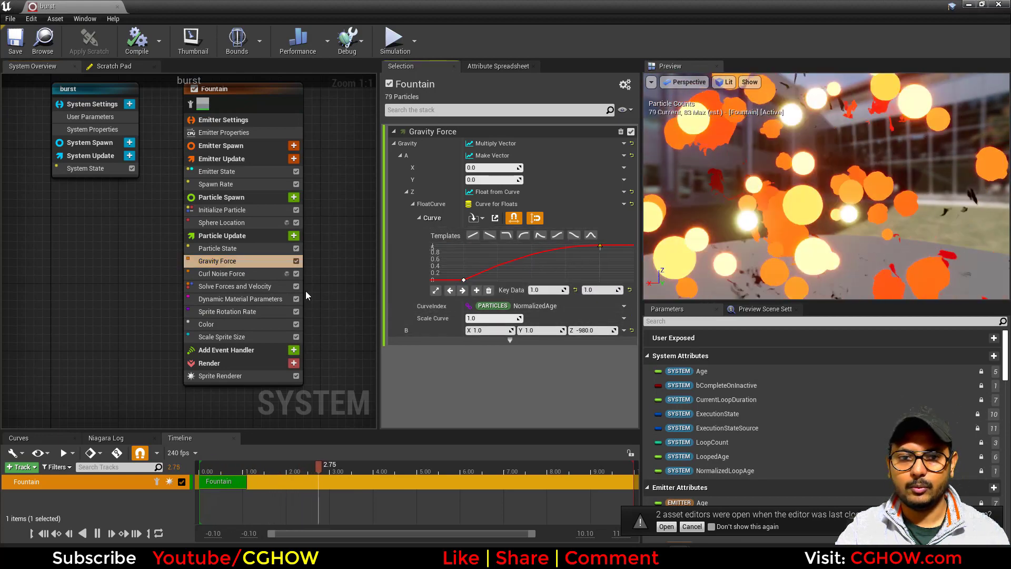
{"action": "left_click", "coordinate": [231, 274]}
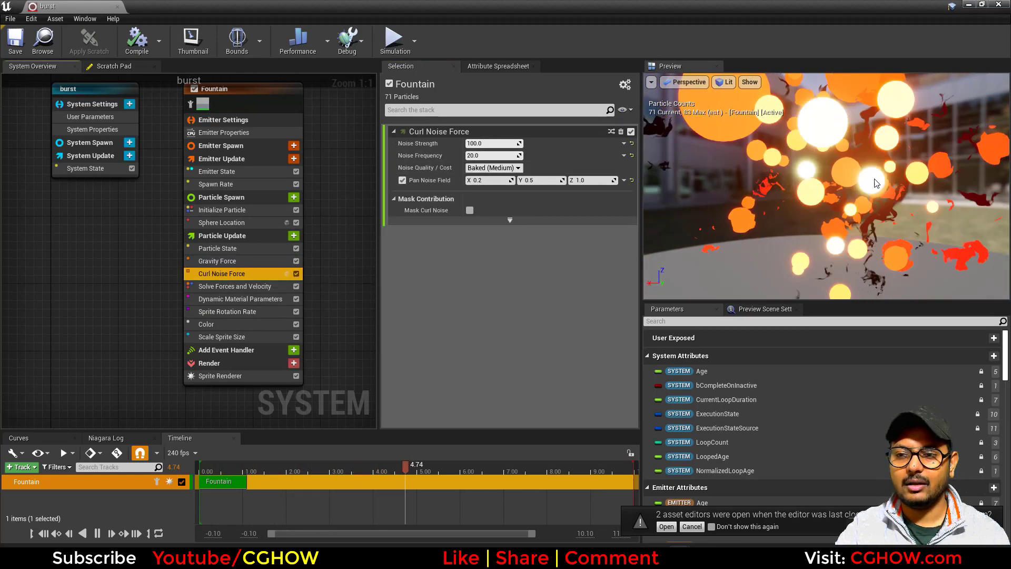
{"action": "left_click", "coordinate": [239, 336]}
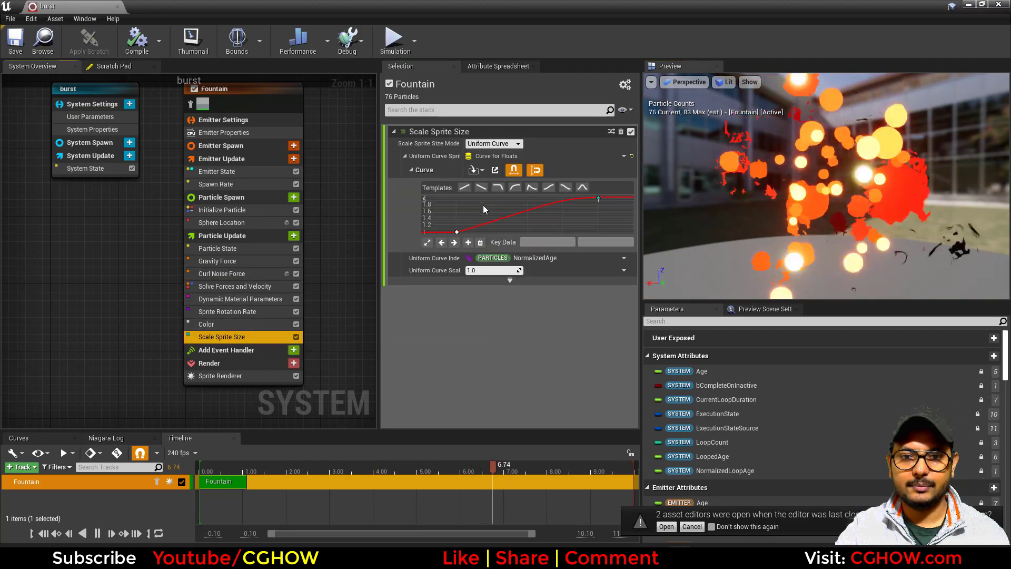
{"action": "left_click", "coordinate": [598, 198]}
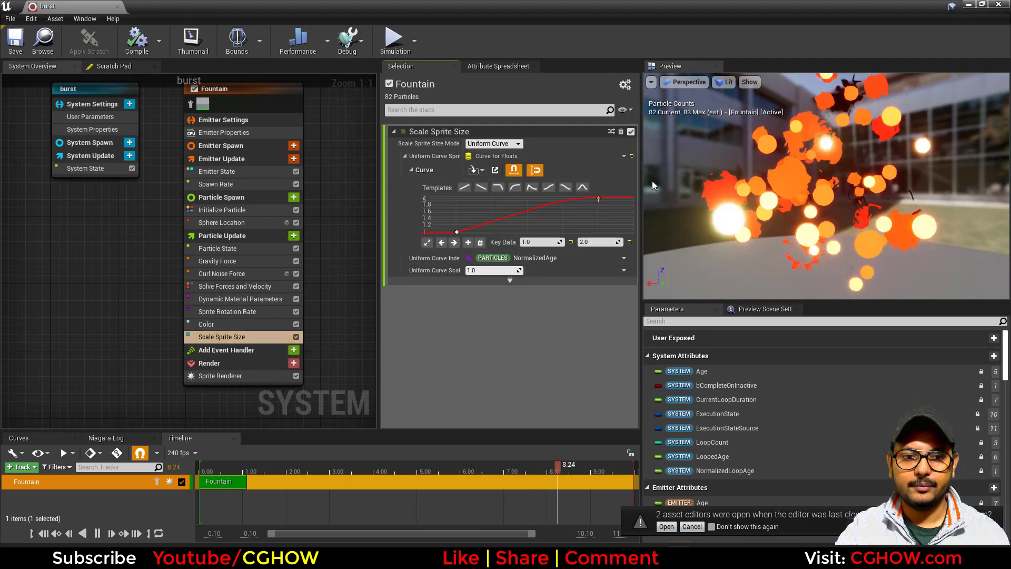
{"action": "left_click", "coordinate": [231, 311]}
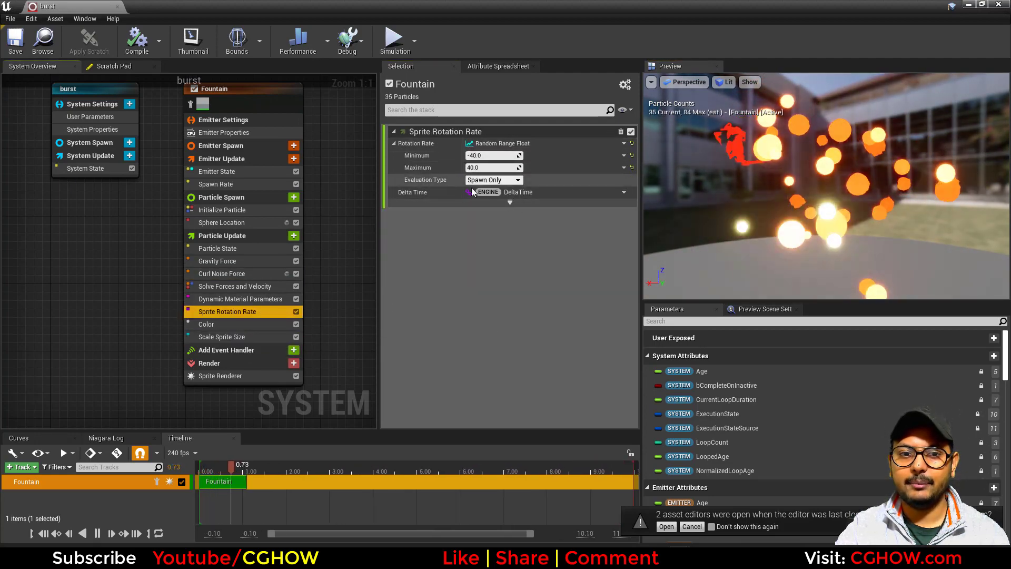
{"action": "left_click", "coordinate": [226, 222]}
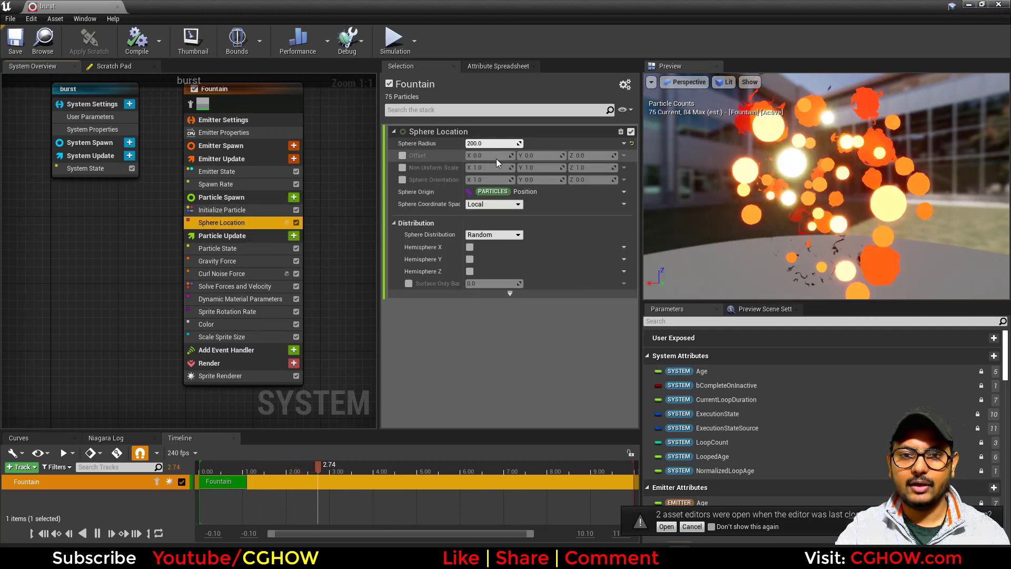
{"action": "left_click", "coordinate": [221, 187]}
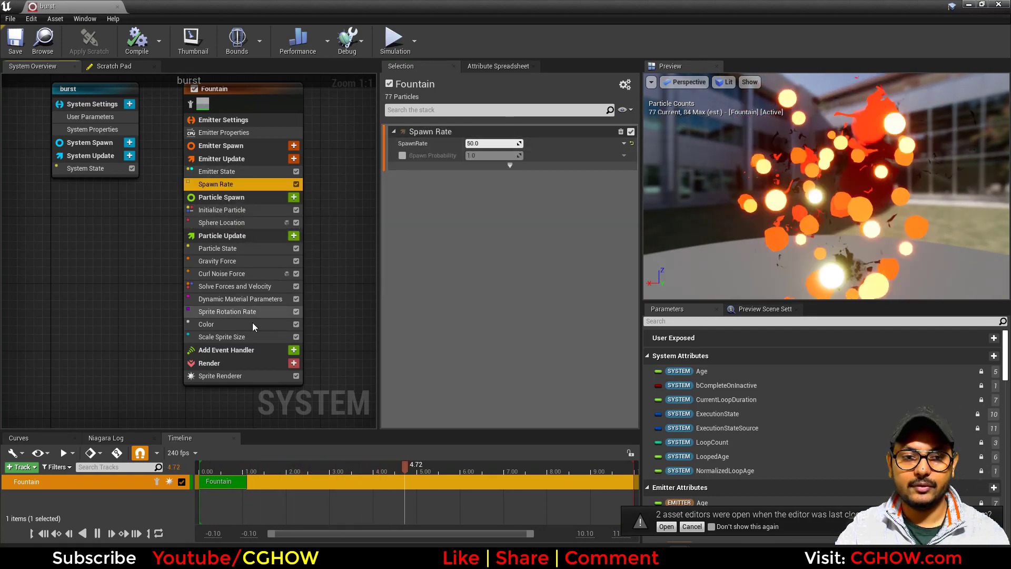
{"action": "right_click_drag", "start_coordinate": [140, 329], "coordinate": [134, 299]}
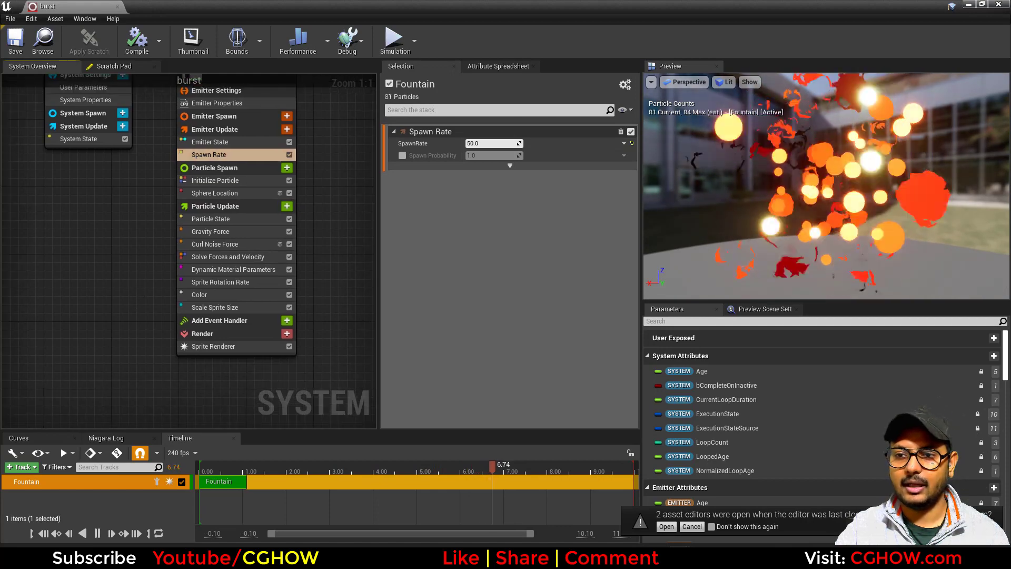
- Open the m_burst material assigned in the burst emitter's Sprite Renderer and examine its node graph
{"action": "left_click", "coordinate": [212, 346]}
{"action": "double_click", "coordinate": [491, 182]}
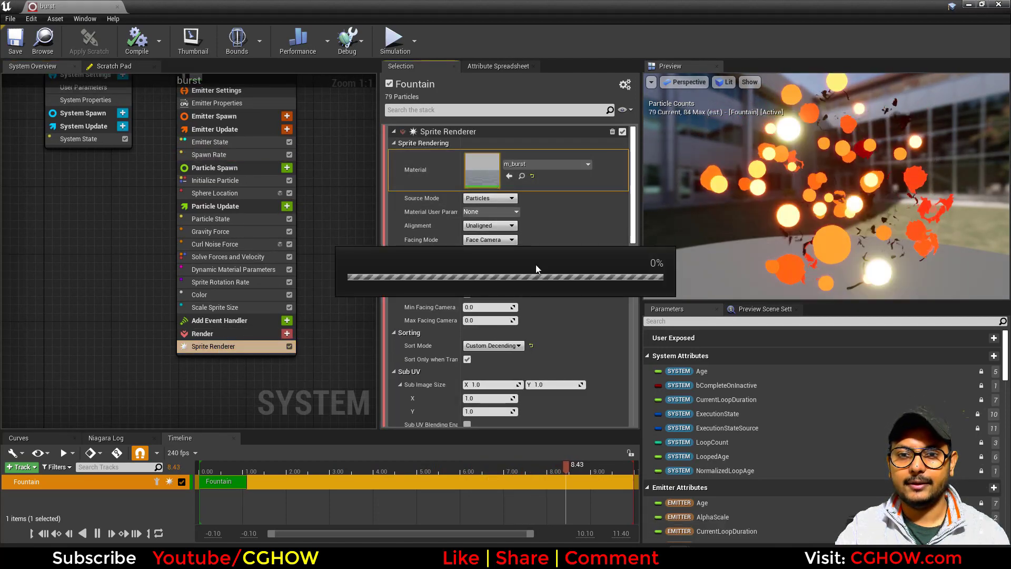
{"action": "scroll", "coordinate": [571, 350], "scroll_direction": "down", "scroll_amount": 5}
{"action": "scroll", "coordinate": [548, 338], "scroll_direction": "up", "scroll_amount": 3}
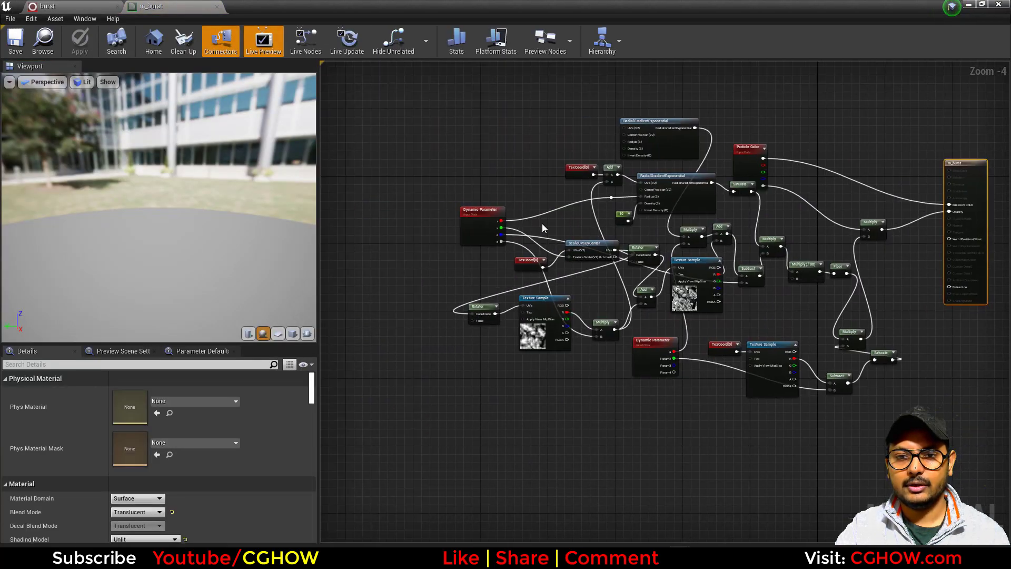
- Name the first Dynamic Parameter node's entries radius, noise_Scale, erode and distort, and the second node's first two entries add and dissolve
{"action": "scroll", "coordinate": [503, 251], "scroll_direction": "up", "scroll_amount": 1}
{"action": "left_click", "coordinate": [422, 216]}
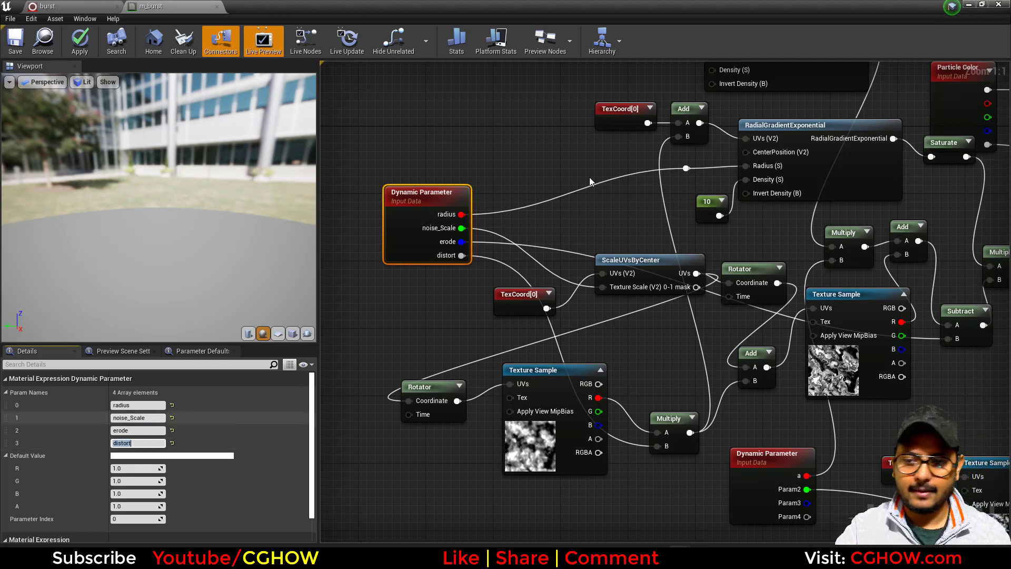
{"action": "right_click_drag", "start_coordinate": [758, 456], "coordinate": [593, 364]}
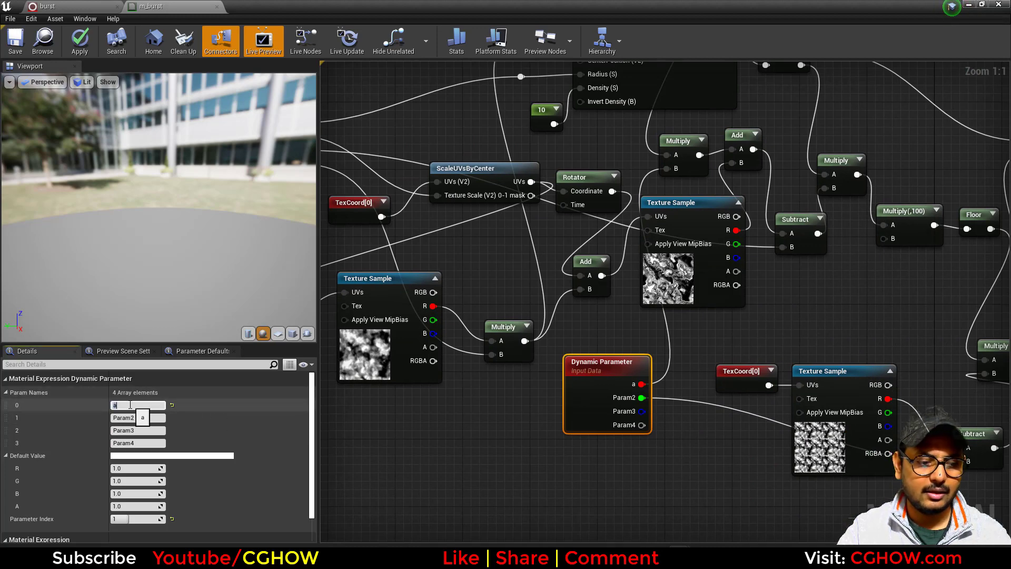
{"action": "key", "text": "Return"}
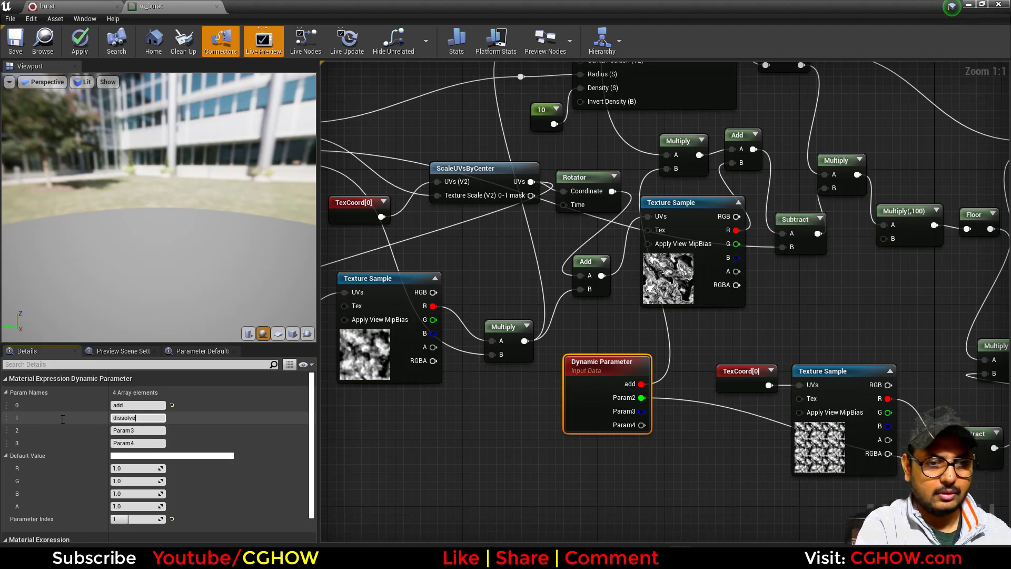
- Examine how the nodes connect to the material output and shift the Particle Color node slightly away from its neighbours
{"action": "scroll", "coordinate": [713, 144], "scroll_direction": "down", "scroll_amount": 1}
{"action": "right_click_drag", "start_coordinate": [570, 225], "coordinate": [637, 265]}
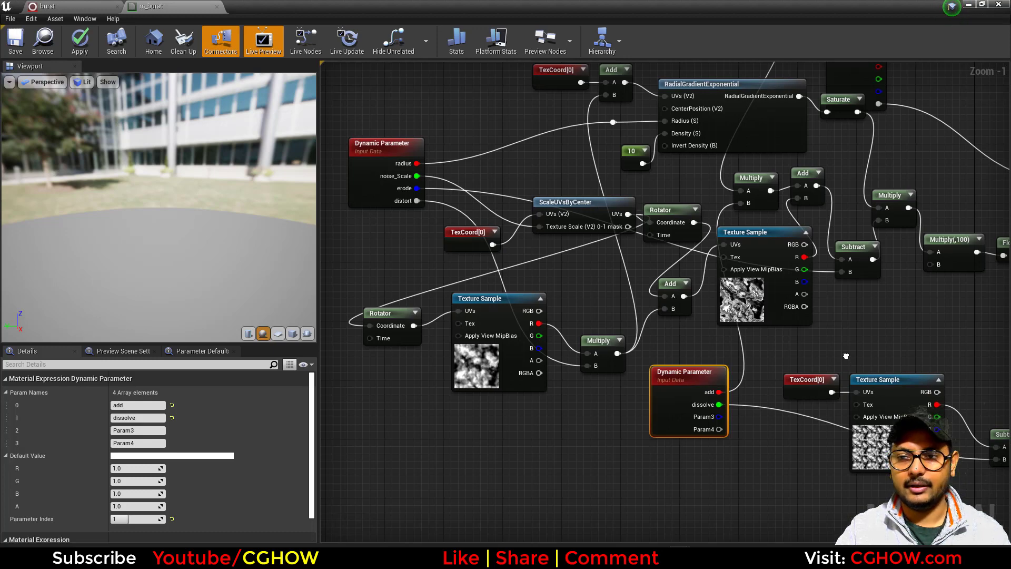
{"action": "scroll", "coordinate": [911, 277], "scroll_direction": "down", "scroll_amount": 2}
{"action": "right_click_drag", "start_coordinate": [911, 276], "coordinate": [767, 340]}
{"action": "right_click_drag", "start_coordinate": [755, 307], "coordinate": [649, 284]}
{"action": "left_click_drag", "start_coordinate": [596, 155], "coordinate": [615, 136]}
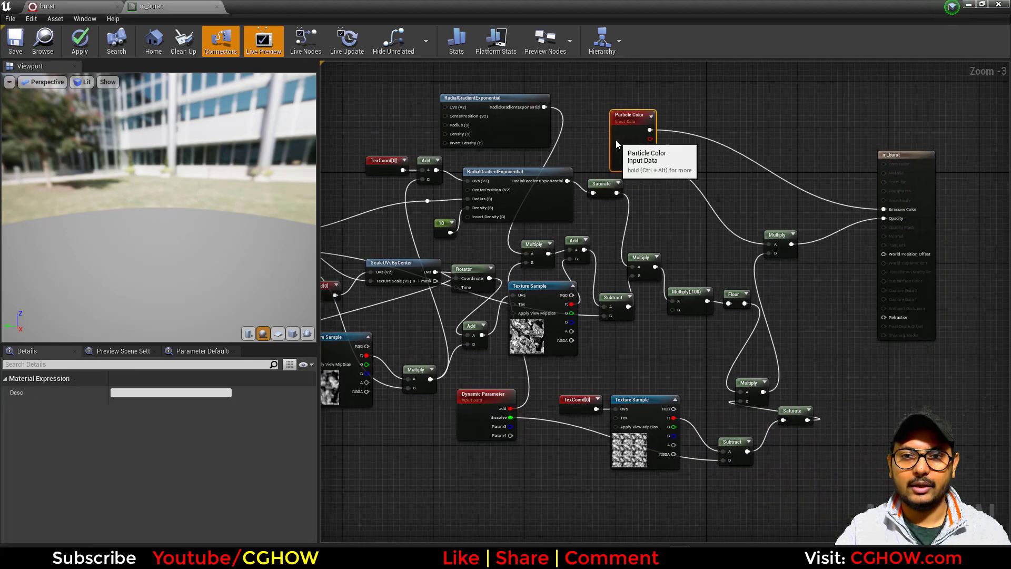
{"action": "right_click_drag", "start_coordinate": [495, 317], "coordinate": [630, 297]}
{"action": "scroll", "coordinate": [669, 333], "scroll_direction": "up", "scroll_amount": 2}
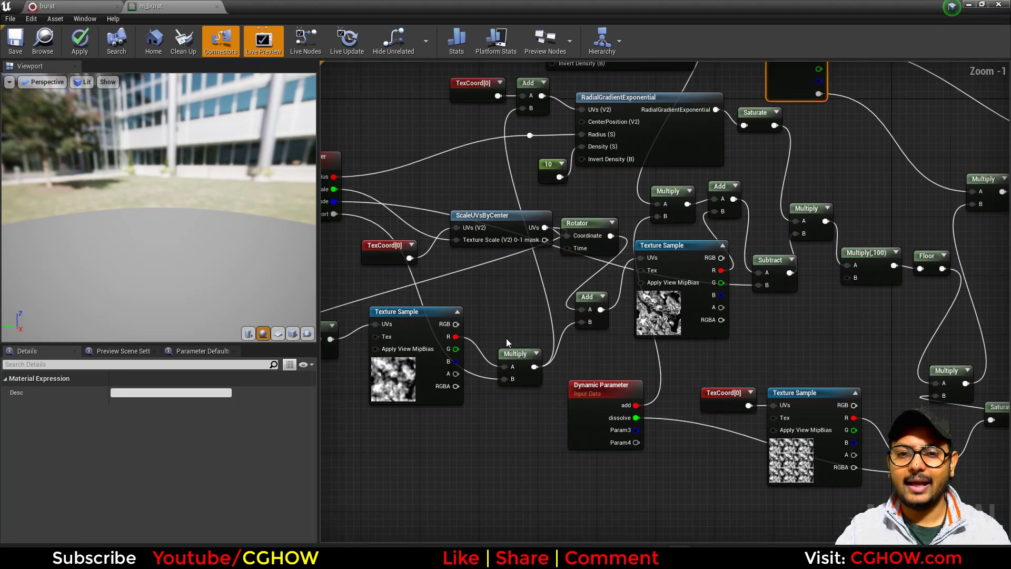
- Preview the RadialGradientExponential node that feeds the Saturate node, using the plane as the preview mesh
{"action": "right_click_drag", "start_coordinate": [541, 309], "coordinate": [604, 382]}
{"action": "left_click", "coordinate": [727, 214]}
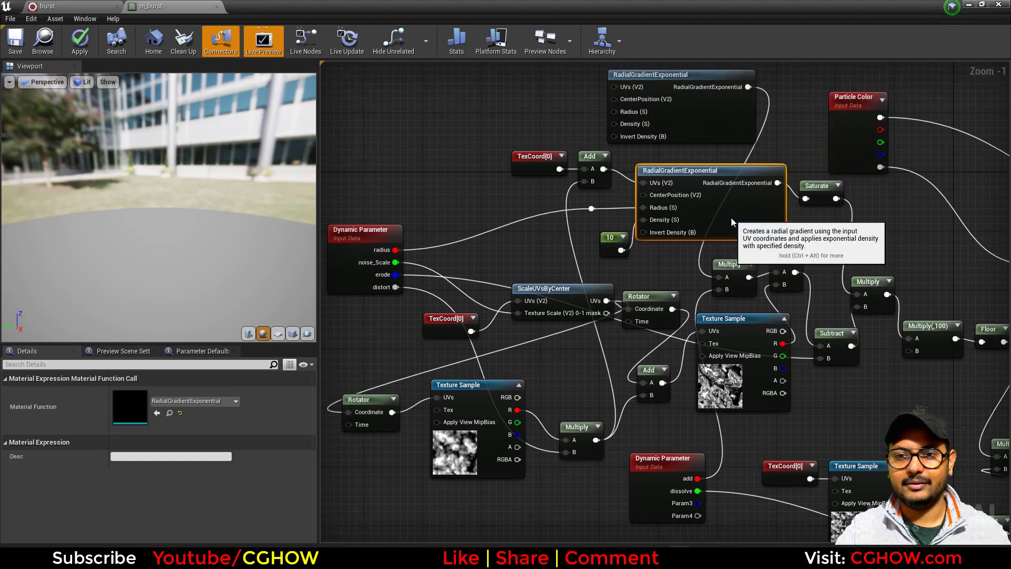
{"action": "key", "text": "space"}
{"action": "left_click", "coordinate": [277, 333]}
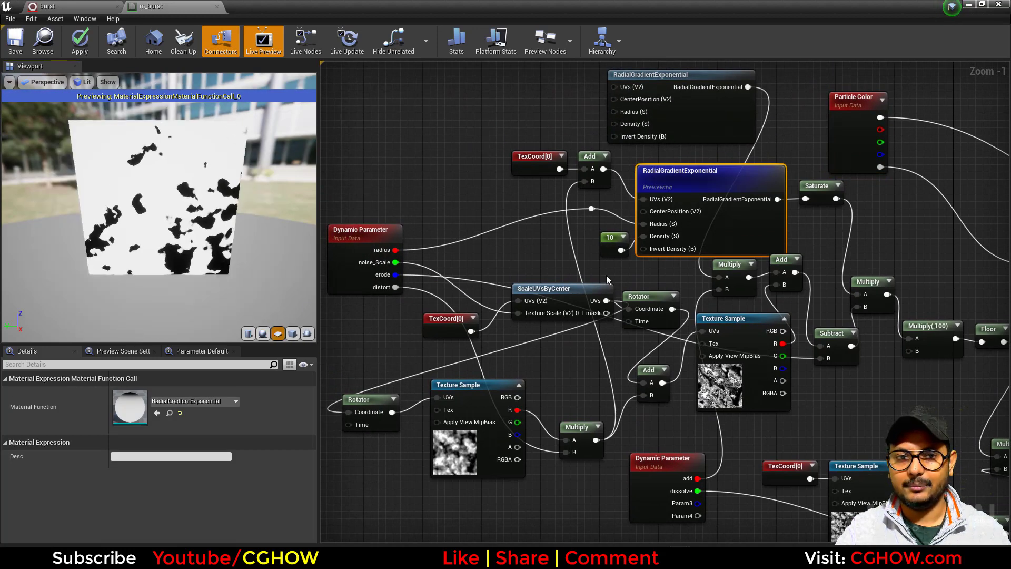
{"action": "right_click_drag", "start_coordinate": [714, 390], "coordinate": [655, 350]}
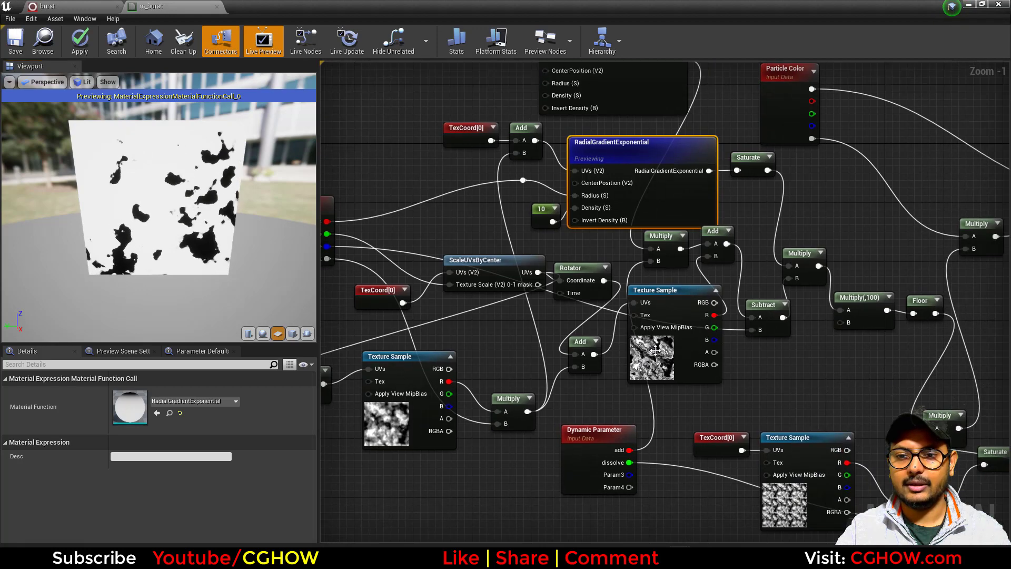
- Preview the ScaleUVsByCenter node, end that preview and examine the settings of the Rotator feeding the distortion noise texture
{"action": "left_click", "coordinate": [425, 424]}
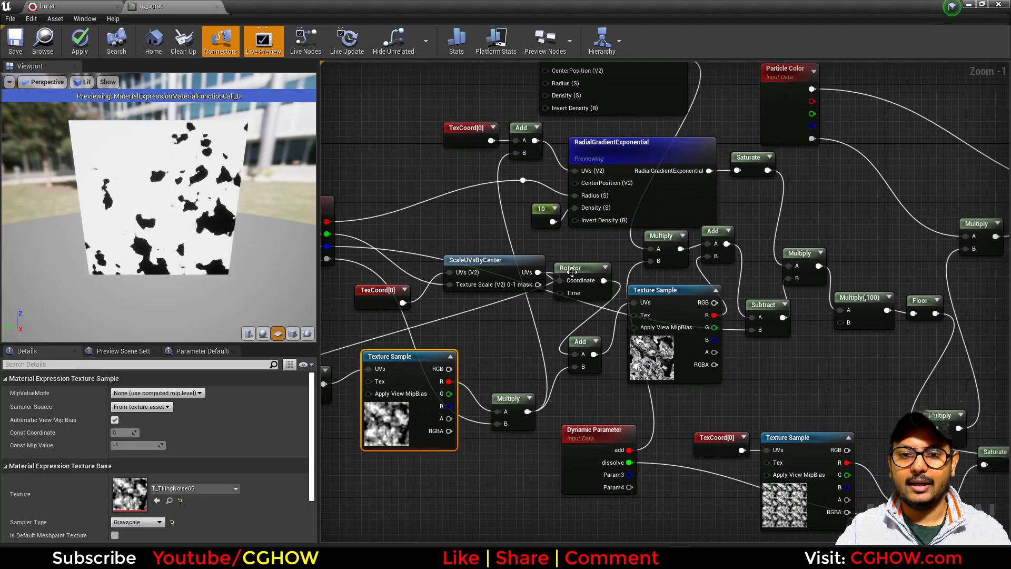
{"action": "left_click", "coordinate": [520, 279]}
{"action": "key", "text": "space"}
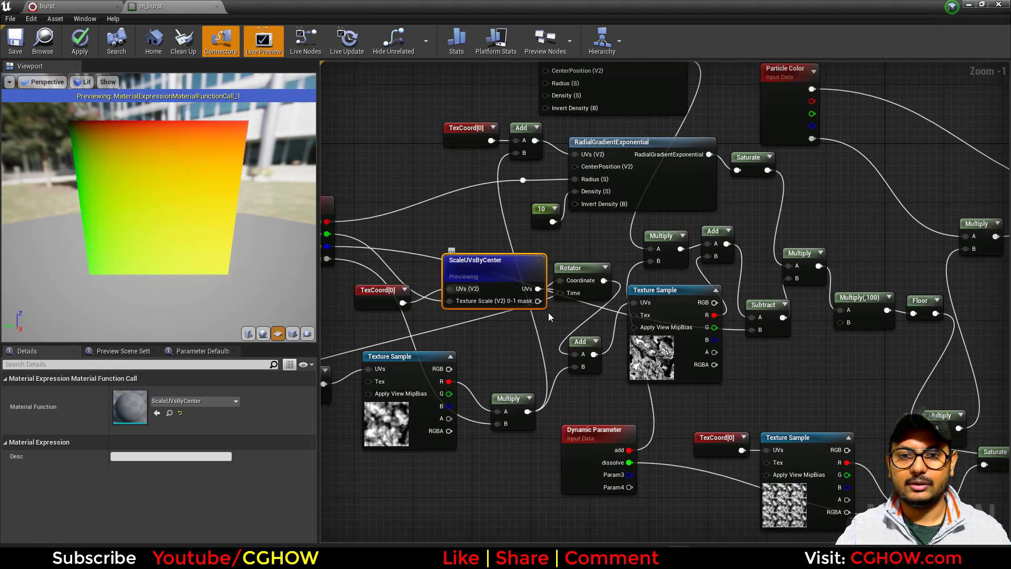
{"action": "key", "text": "space"}
{"action": "right_click_drag", "start_coordinate": [399, 364], "coordinate": [483, 330]}
{"action": "left_click", "coordinate": [387, 337]}
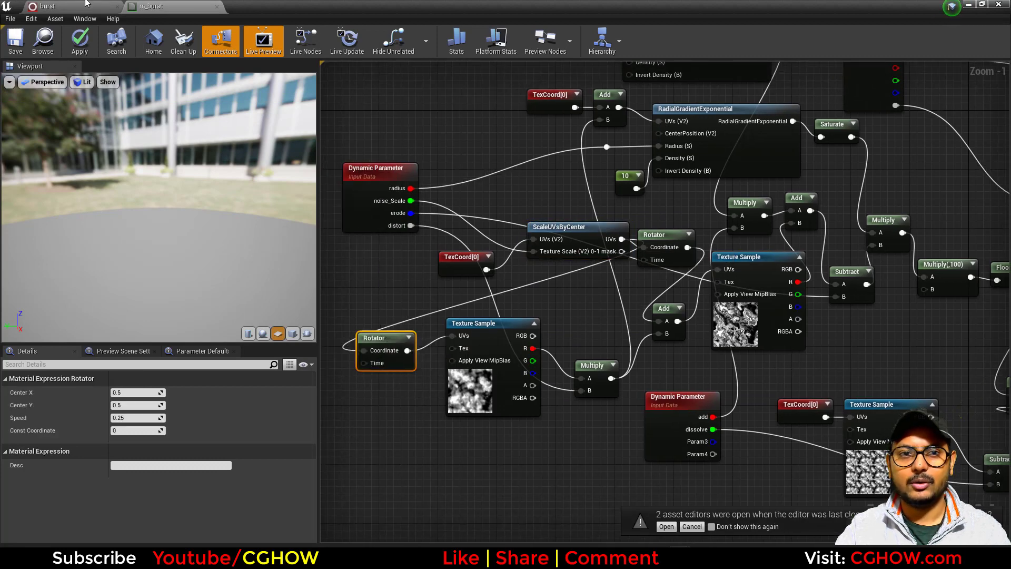
- Preview the Subtract node driven by the dissolve parameter and end the preview
{"action": "right_click_drag", "start_coordinate": [823, 363], "coordinate": [599, 362]}
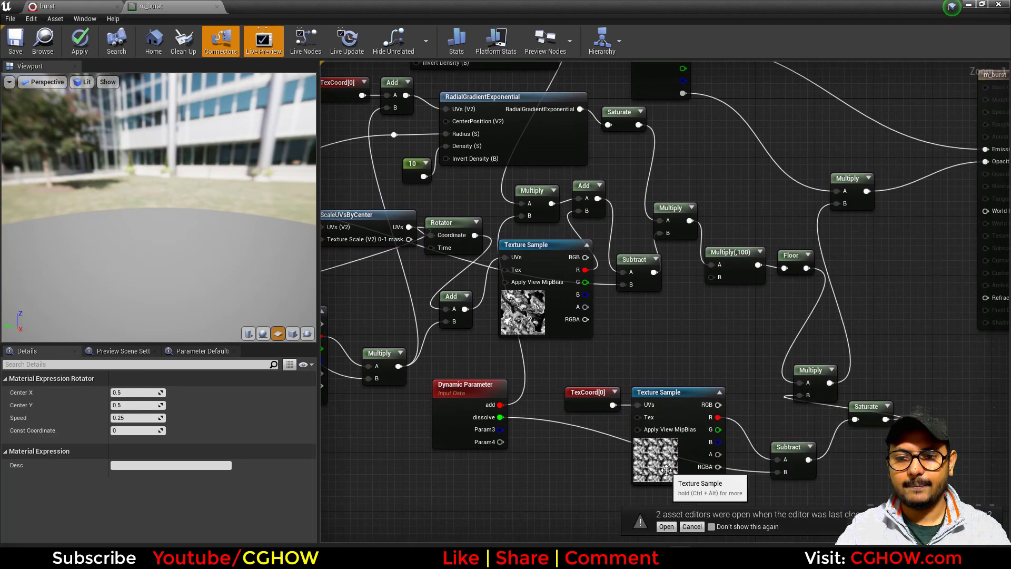
{"action": "left_click", "coordinate": [795, 459]}
{"action": "key", "text": "space"}
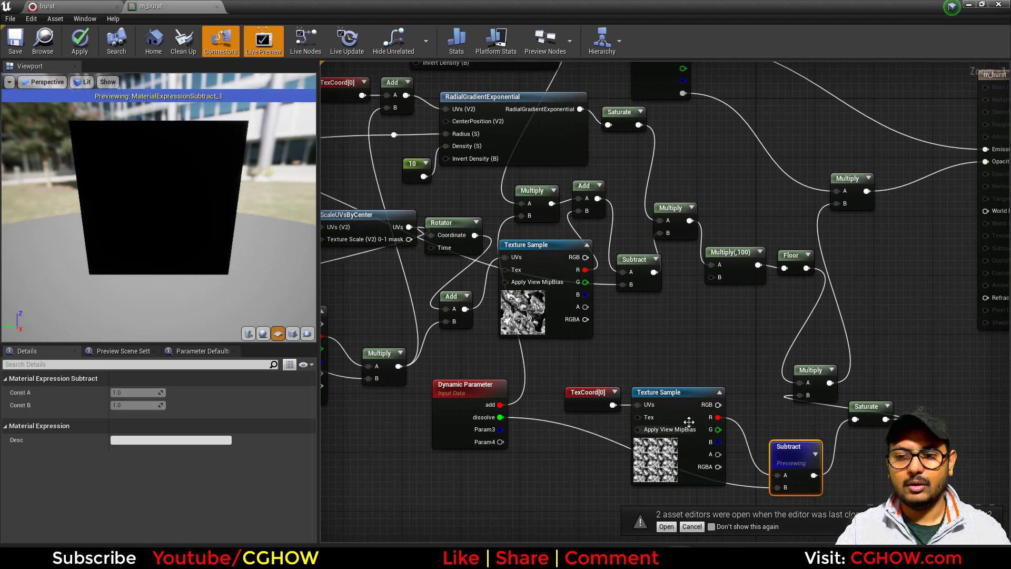
{"action": "key", "text": "space"}
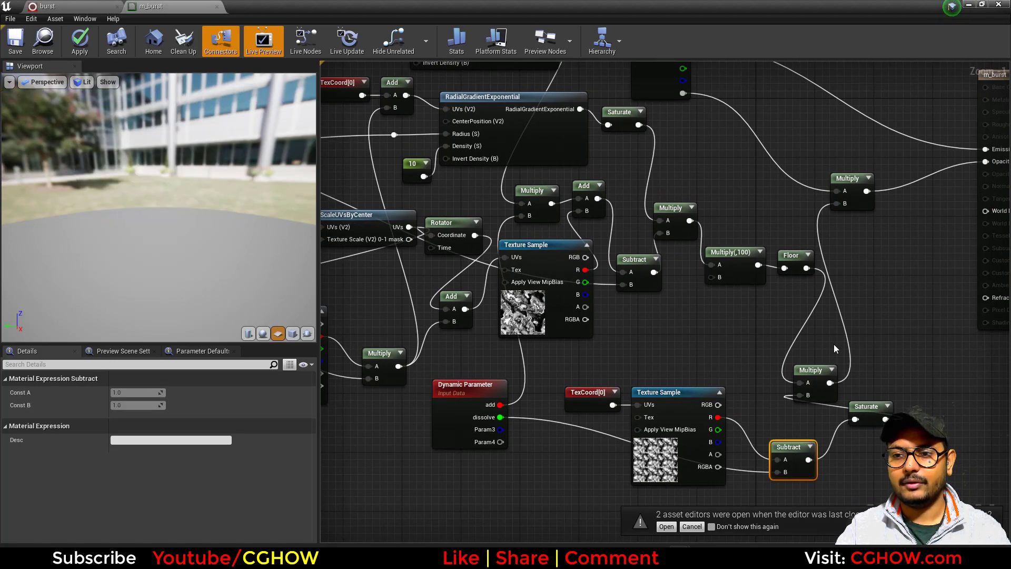
- Close the m_burst material editor without applying its changes to the original material
{"action": "scroll", "coordinate": [792, 343], "scroll_direction": "down", "scroll_amount": 1}
{"action": "right_click_drag", "start_coordinate": [649, 258], "coordinate": [709, 356]}
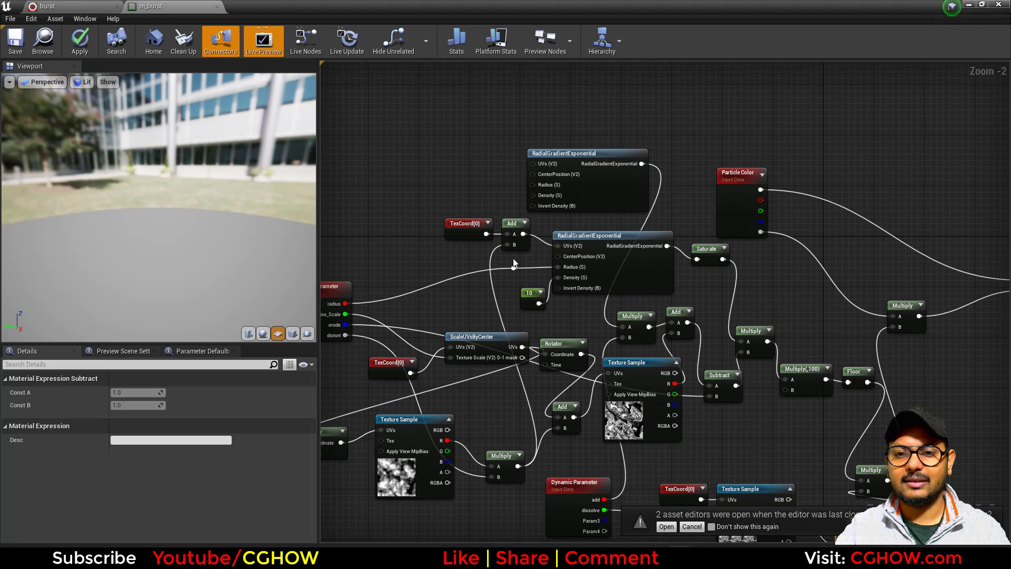
{"action": "scroll", "coordinate": [581, 315], "scroll_direction": "down", "scroll_amount": 2}
{"action": "right_click_drag", "start_coordinate": [655, 388], "coordinate": [658, 312]}
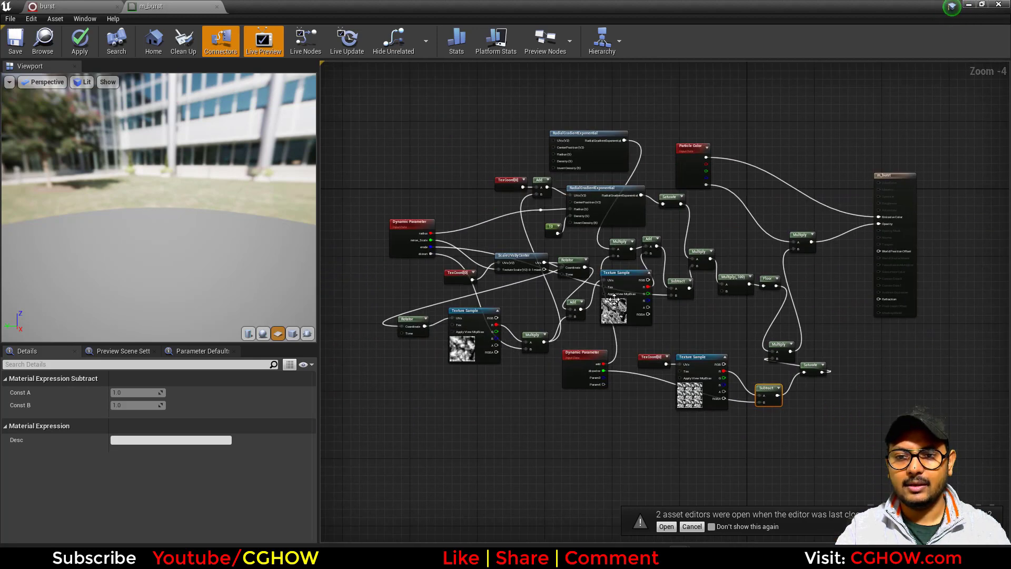
{"action": "scroll", "coordinate": [614, 299], "scroll_direction": "up", "scroll_amount": 2}
{"action": "right_click_drag", "start_coordinate": [621, 152], "coordinate": [590, 230]}
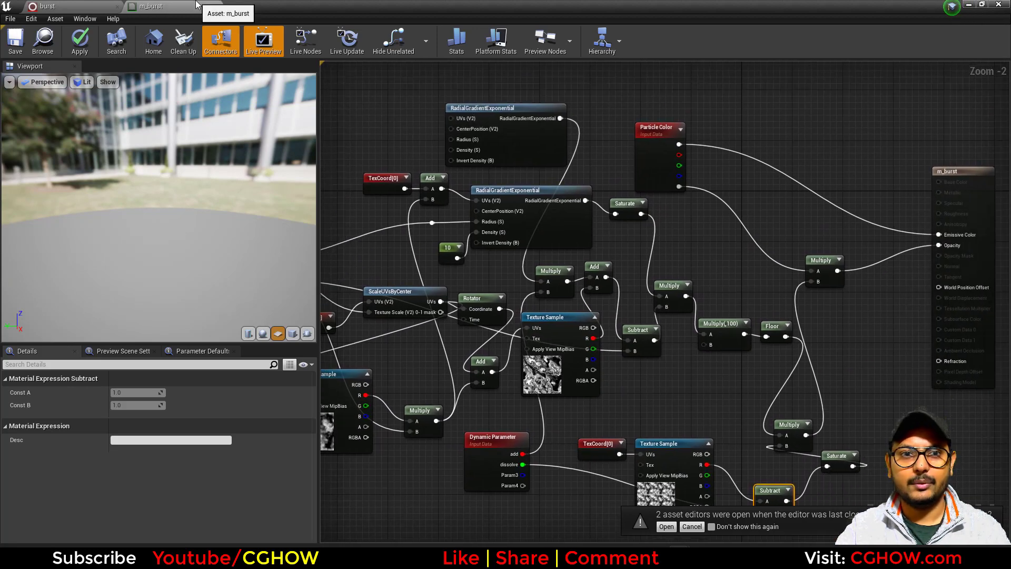
{"action": "left_click", "coordinate": [216, 8]}
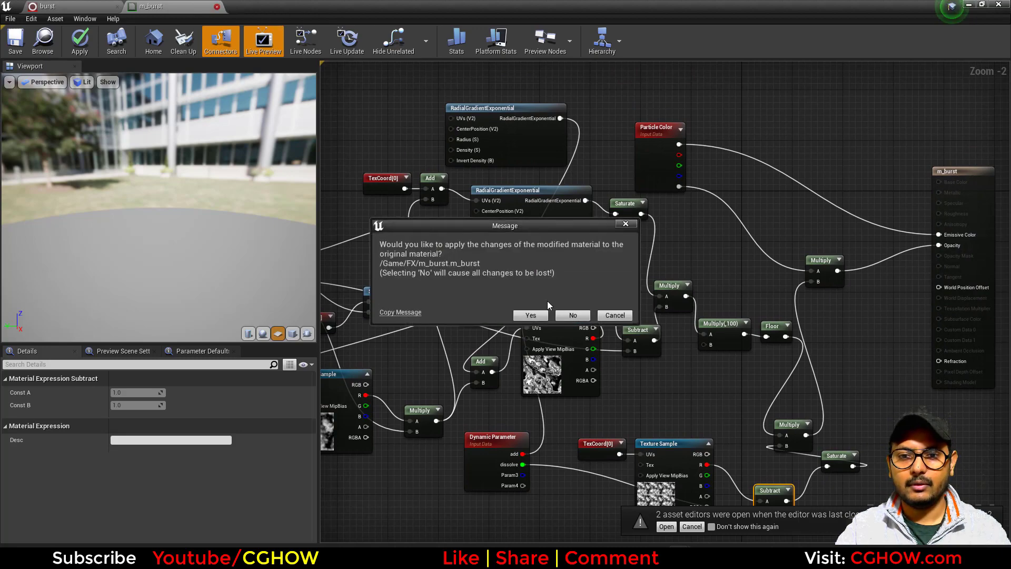
{"action": "left_click", "coordinate": [570, 315]}
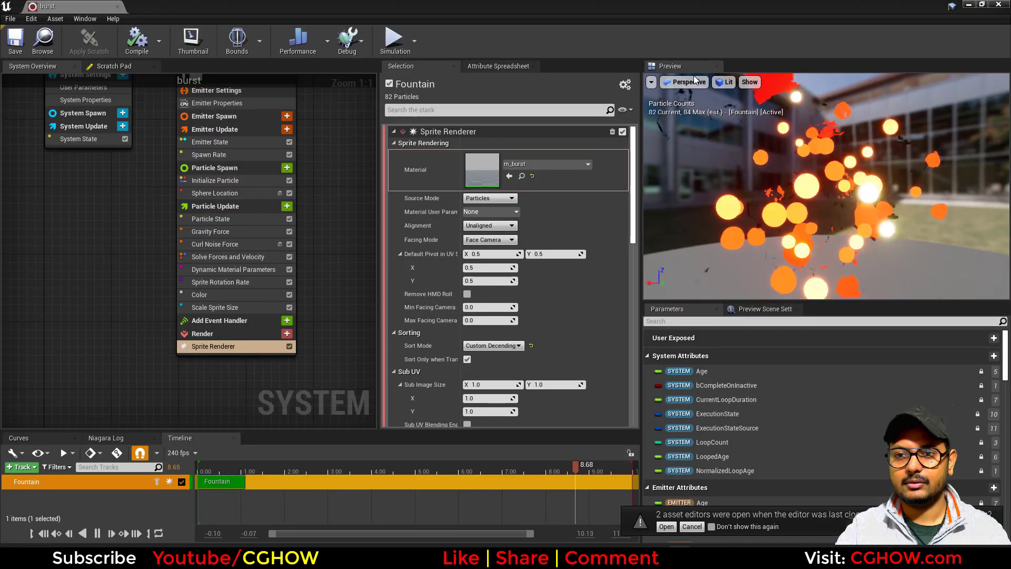
- Detach the burst system's preview into its own maximized window and dismiss the offer to reopen previous asset editors
{"action": "left_click_drag", "start_coordinate": [677, 66], "coordinate": [823, 196]}
{"action": "double_click", "coordinate": [833, 200]}
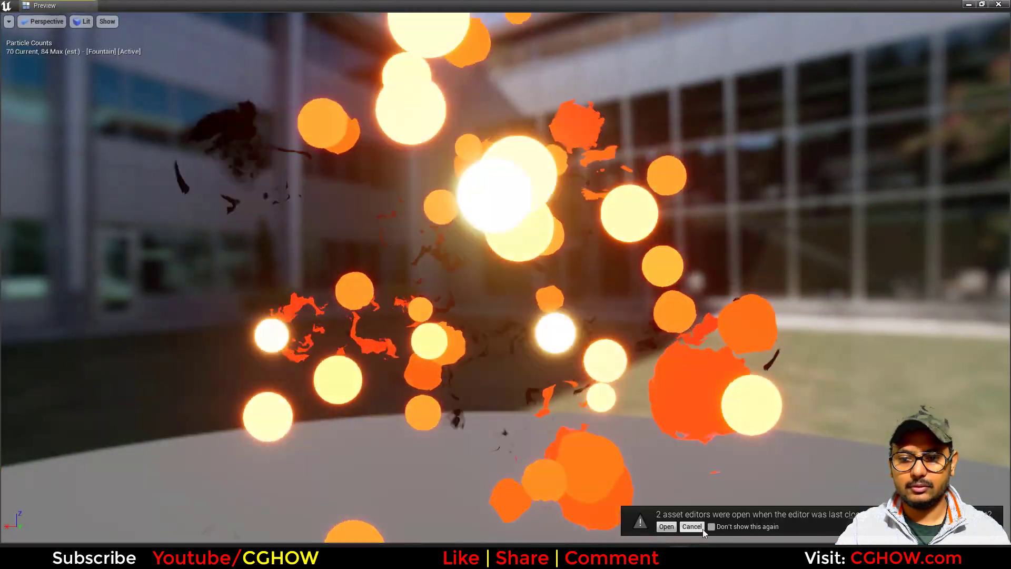
{"action": "left_click", "coordinate": [700, 528]}
- Hide the particle counts and the grid in the burst preview
{"action": "left_click_drag", "start_coordinate": [706, 368], "coordinate": [595, 339]}
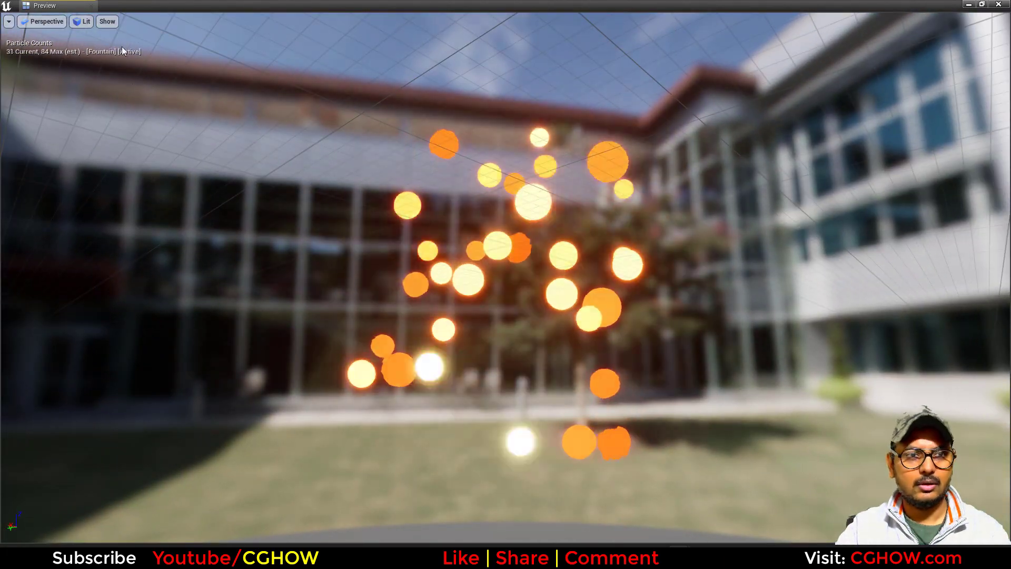
{"action": "left_click", "coordinate": [108, 22]}
{"action": "left_click", "coordinate": [112, 57]}
{"action": "left_click", "coordinate": [107, 22]}
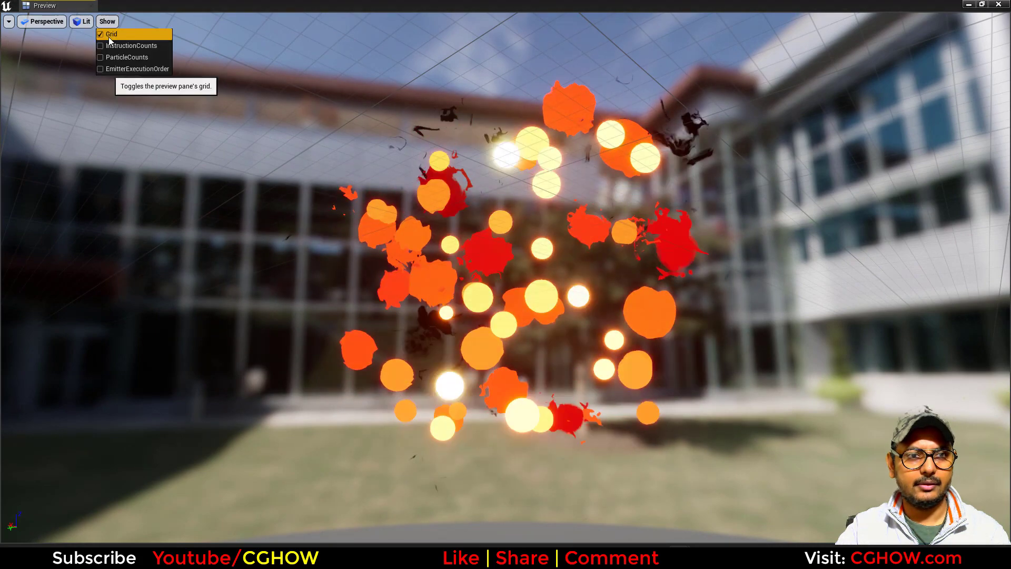
{"action": "left_click", "coordinate": [110, 34]}
- Inspect the finished burst effect from different angles in the maximized preview
{"action": "mouse_move", "coordinate": [567, 272]}
{"action": "left_mouse_down"}
{"action": "mouse_move", "coordinate": [526, 274]}
{"action": "mouse_move", "coordinate": [558, 278]}
{"action": "left_mouse_up"}
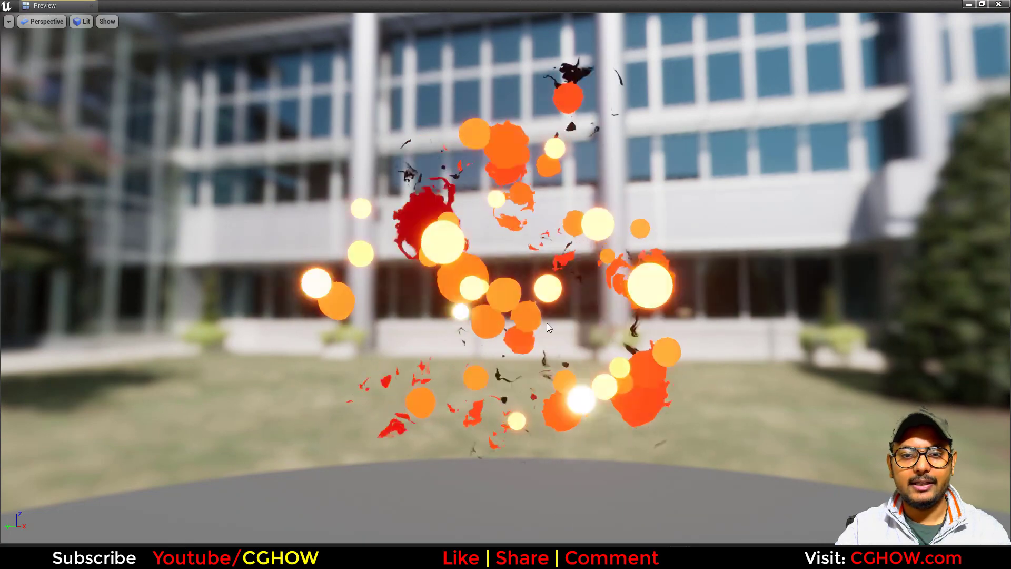
{"action": "left_click_drag", "start_coordinate": [583, 295], "coordinate": [514, 310]}
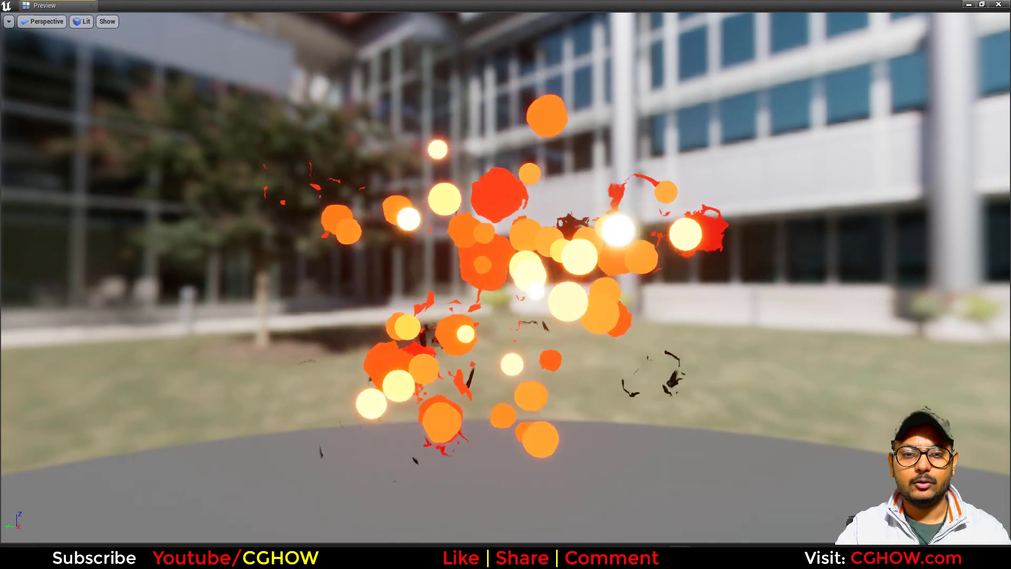
{"action": "mouse_move", "coordinate": [595, 263]}
{"action": "left_mouse_down"}
{"action": "mouse_move", "coordinate": [737, 257]}
{"action": "mouse_move", "coordinate": [484, 257]}
{"action": "mouse_move", "coordinate": [579, 295]}
{"action": "mouse_move", "coordinate": [568, 263]}
{"action": "mouse_move", "coordinate": [599, 261]}
{"action": "left_mouse_up"}
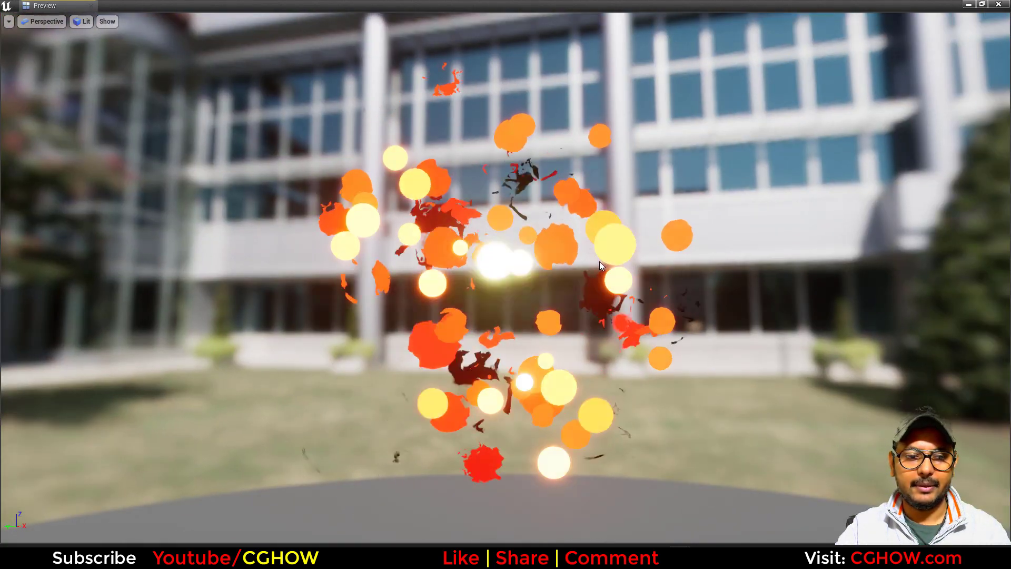